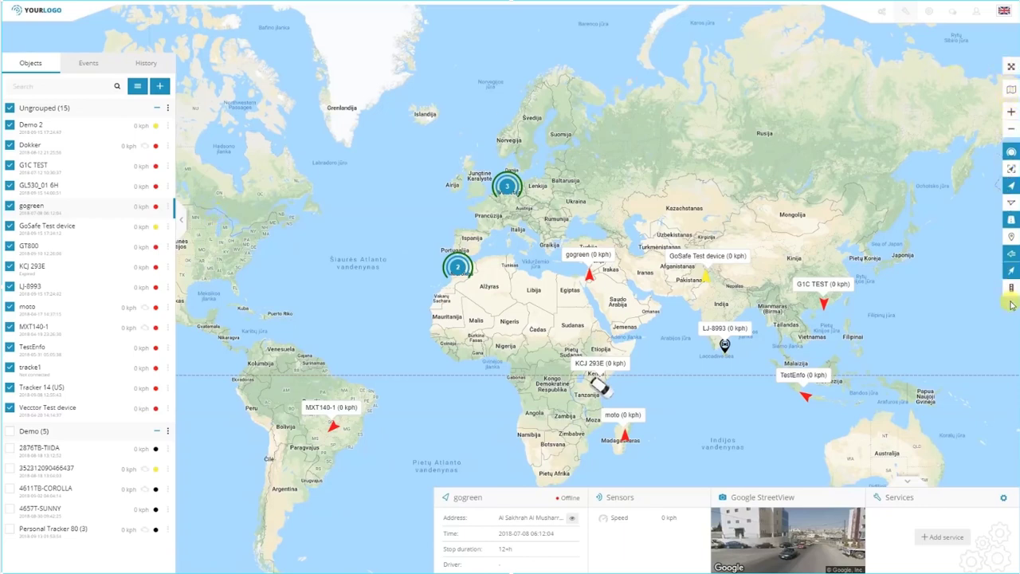
Step: Open the GoSafe Test device on the map, check its Google Street View, and return to its details
click(705, 276)
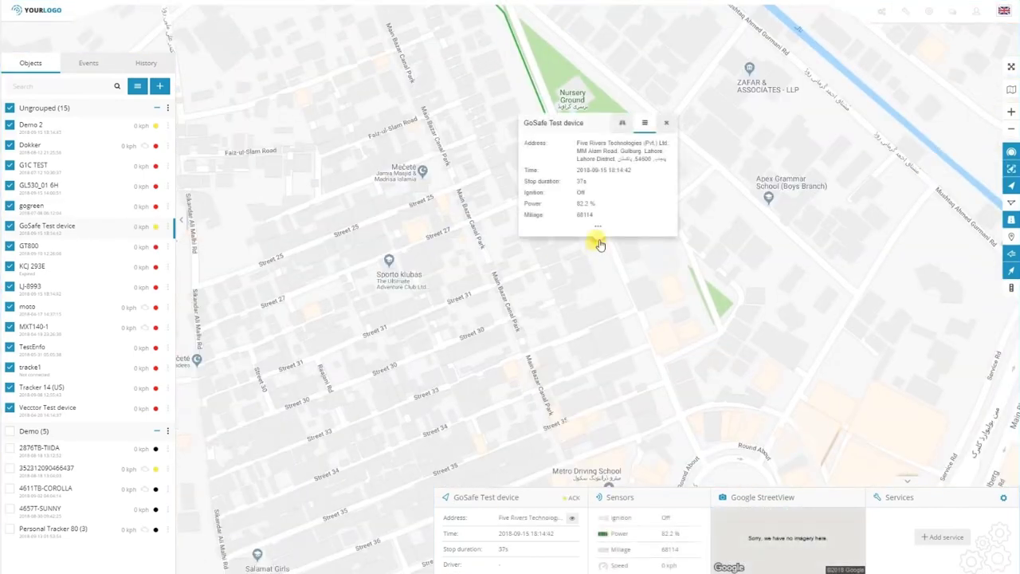
click(621, 125)
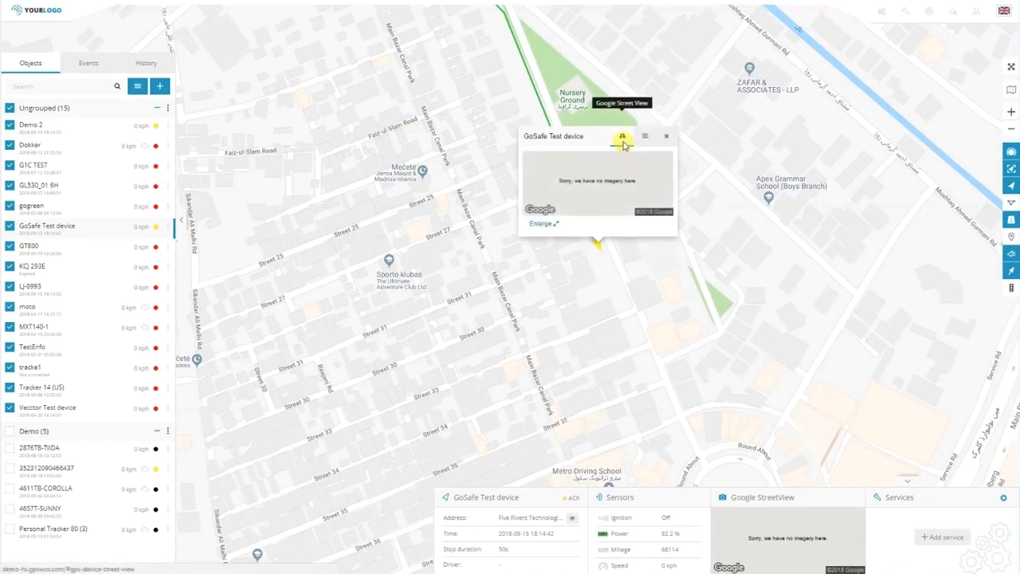
click(643, 138)
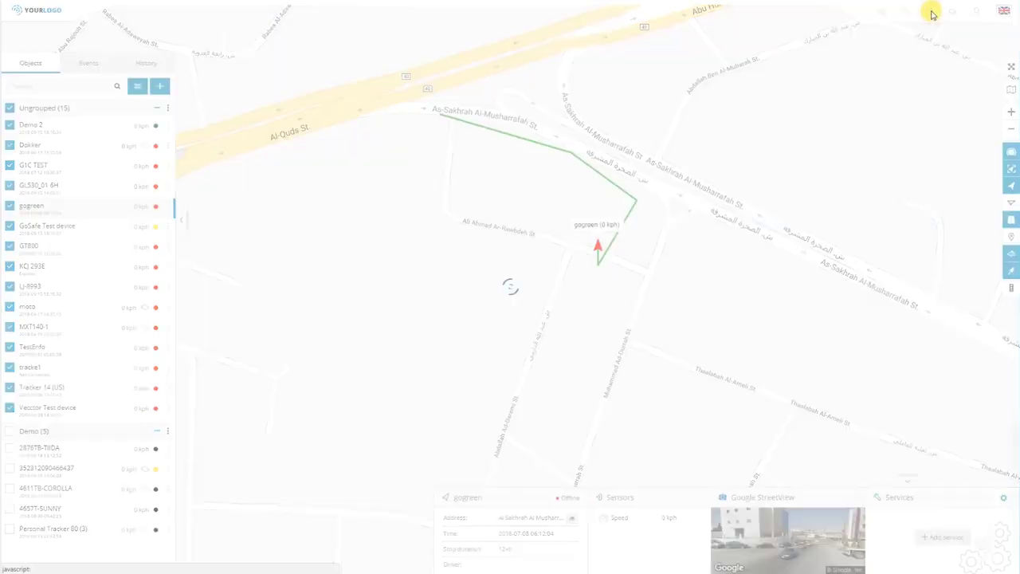
Step: Open the Widgets setup and save it with the Object, Sensors, Google StreetView and Services widgets enabled
click(930, 13)
click(637, 56)
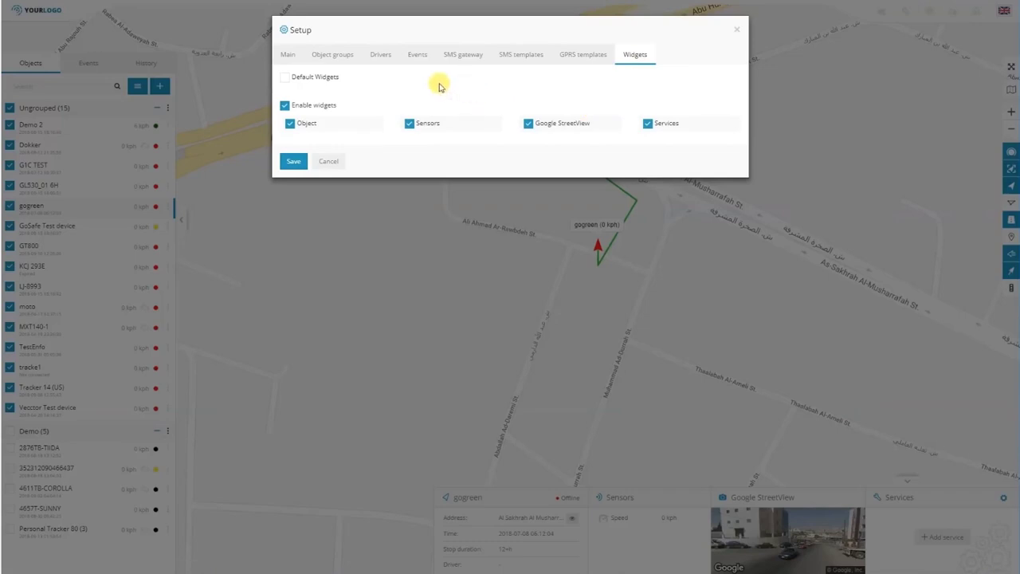
drag(644, 126, 530, 125)
drag(623, 120, 431, 128)
click(293, 161)
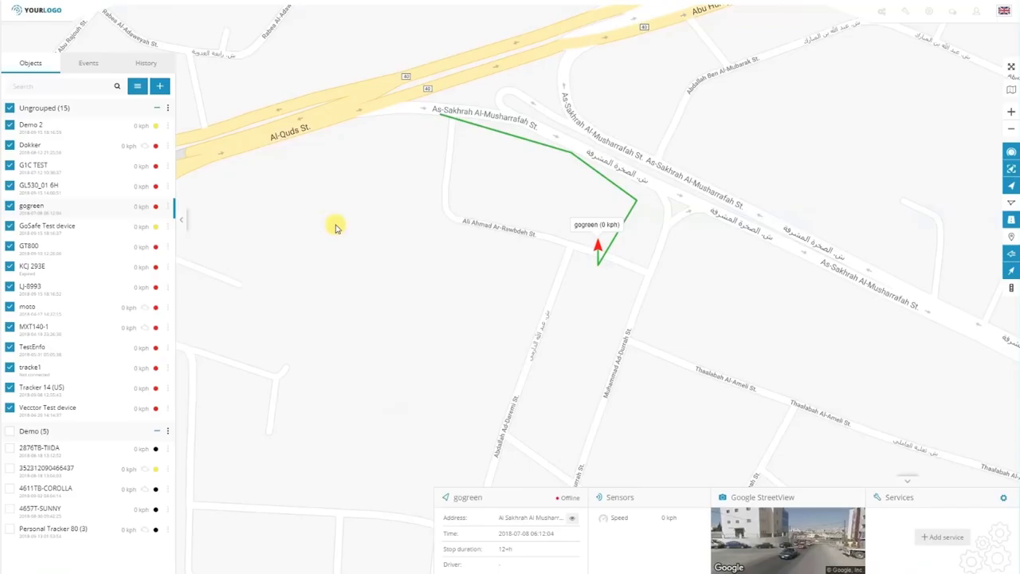
Step: View the available actions for Demo 2, and select G1C TEST as the history device by searching for "te"
click(169, 129)
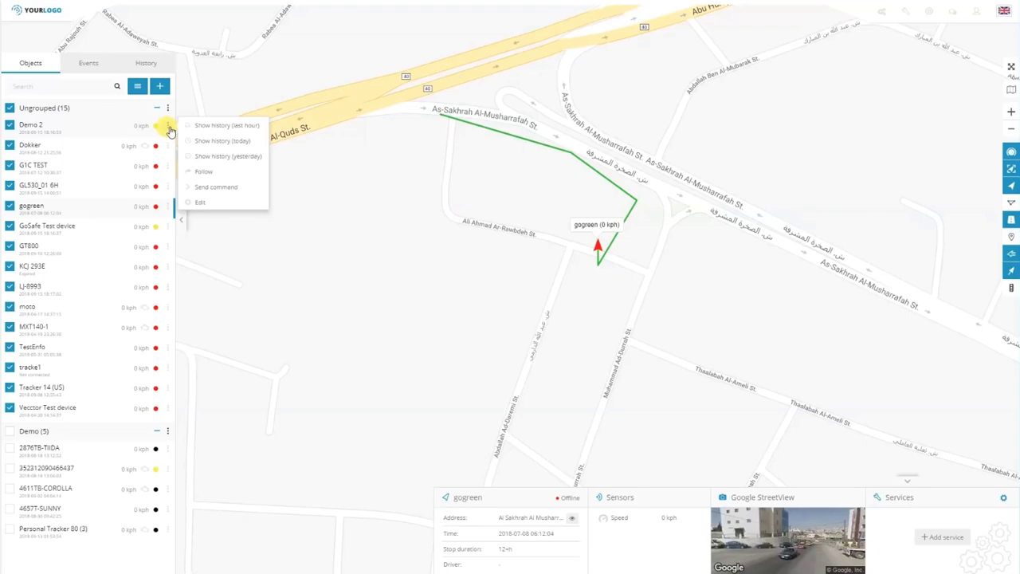
click(138, 70)
click(116, 87)
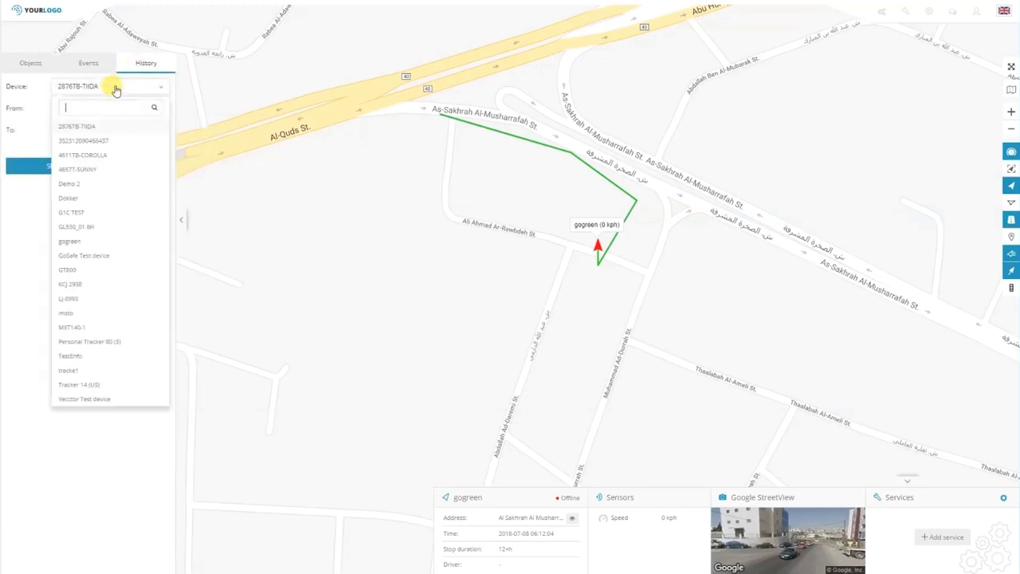
text(te)
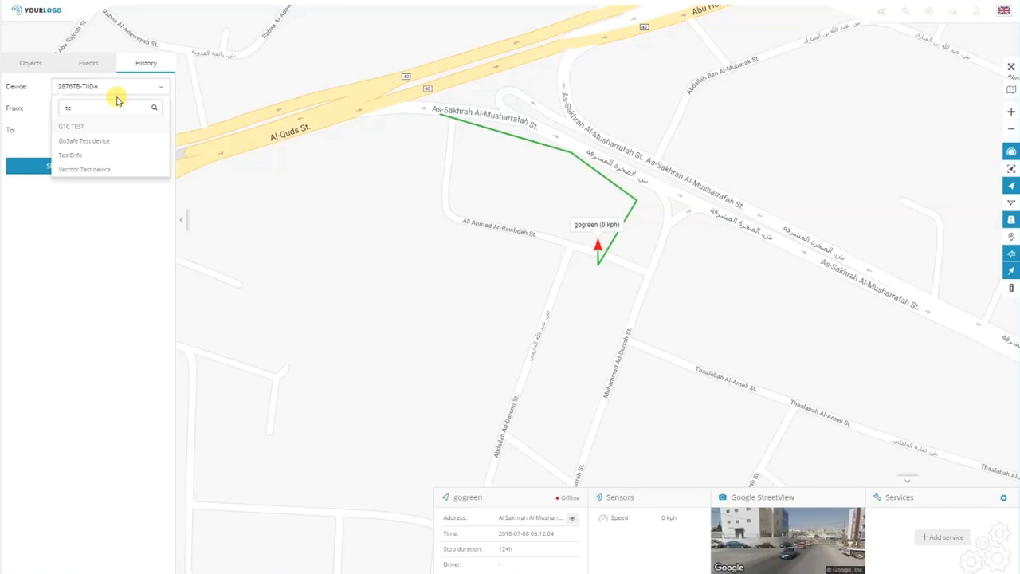
click(73, 126)
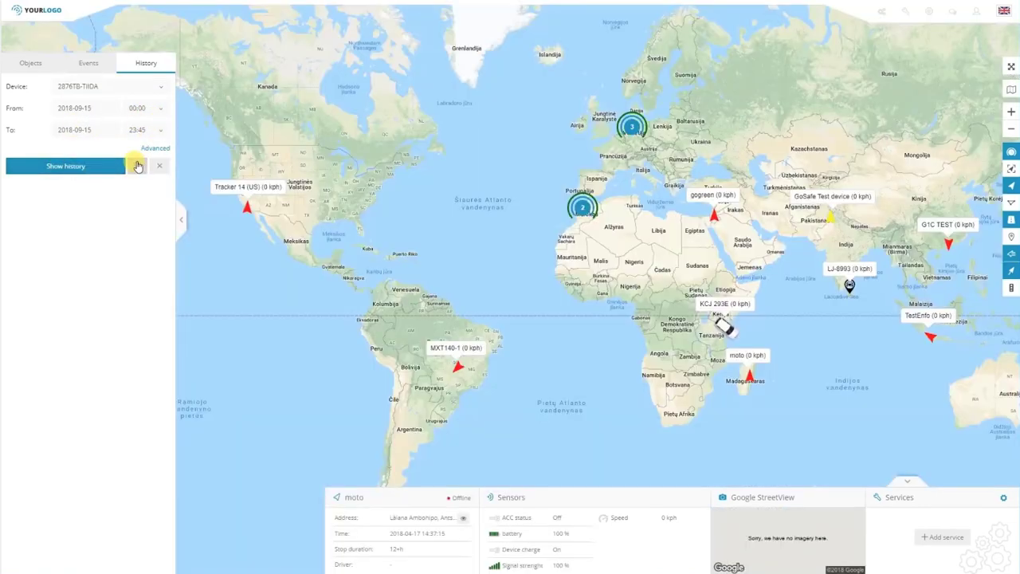
Step: View the history export formats and the stop-duration choices among the advanced history options
click(137, 165)
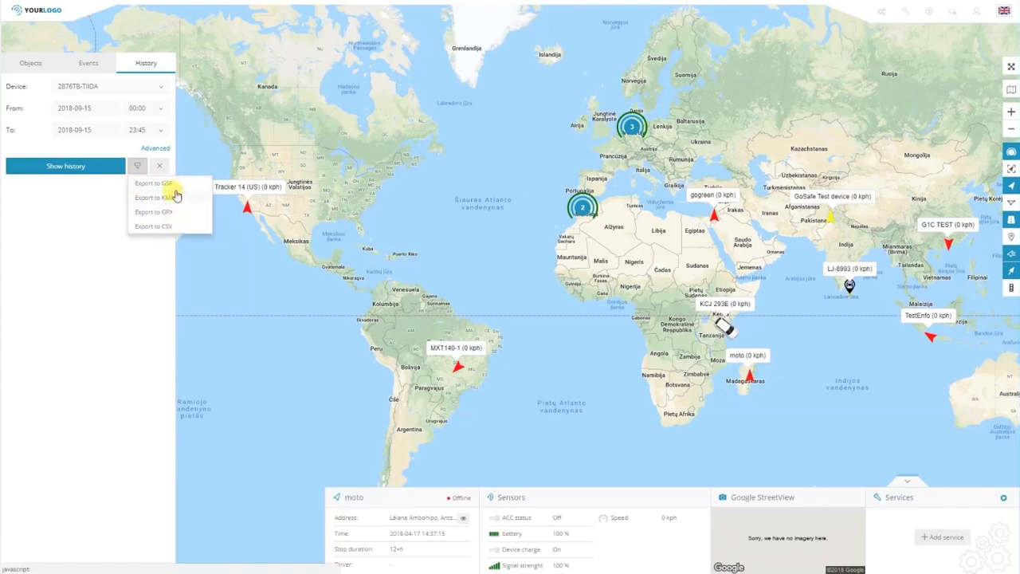
click(152, 149)
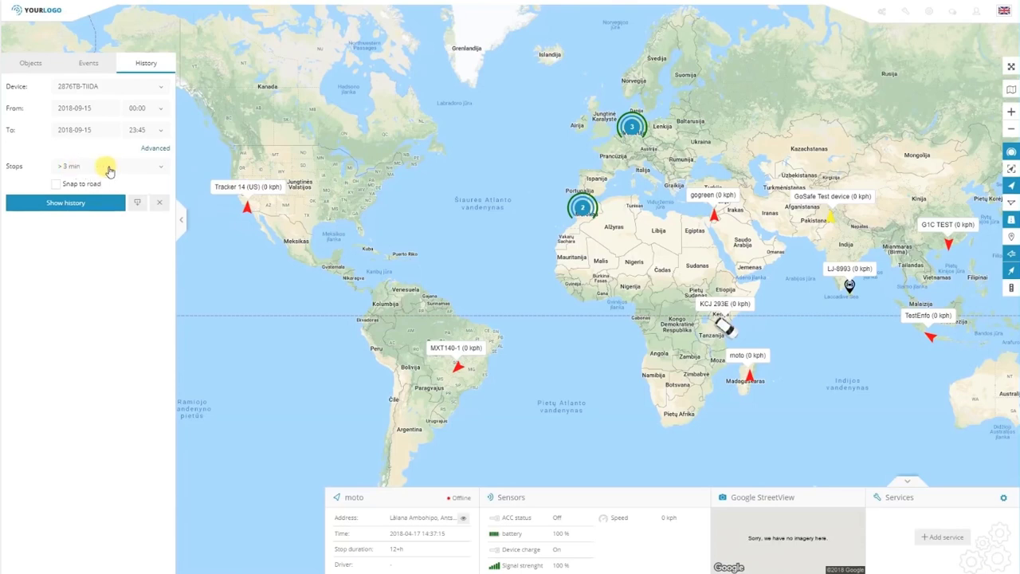
click(88, 167)
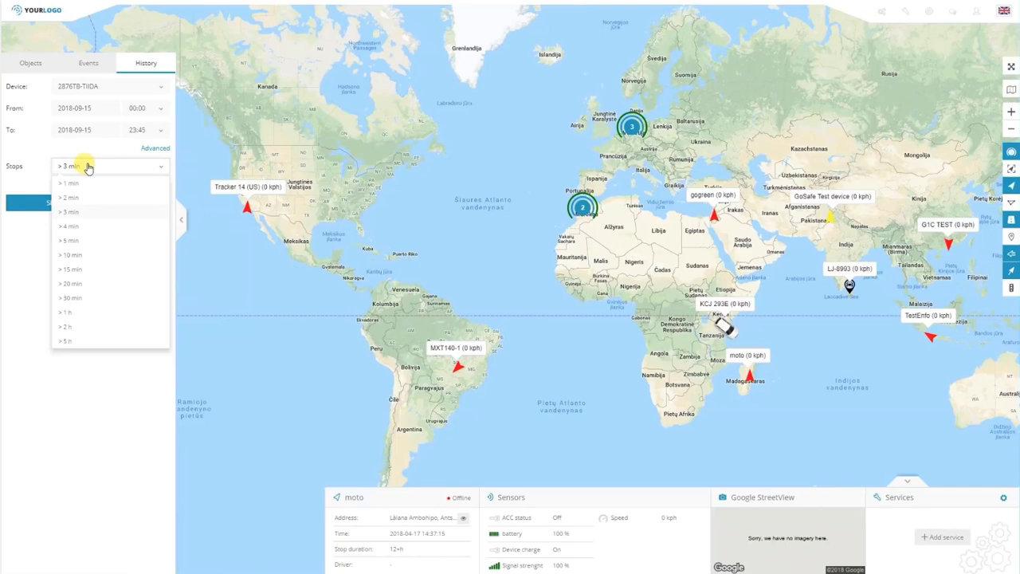
click(88, 166)
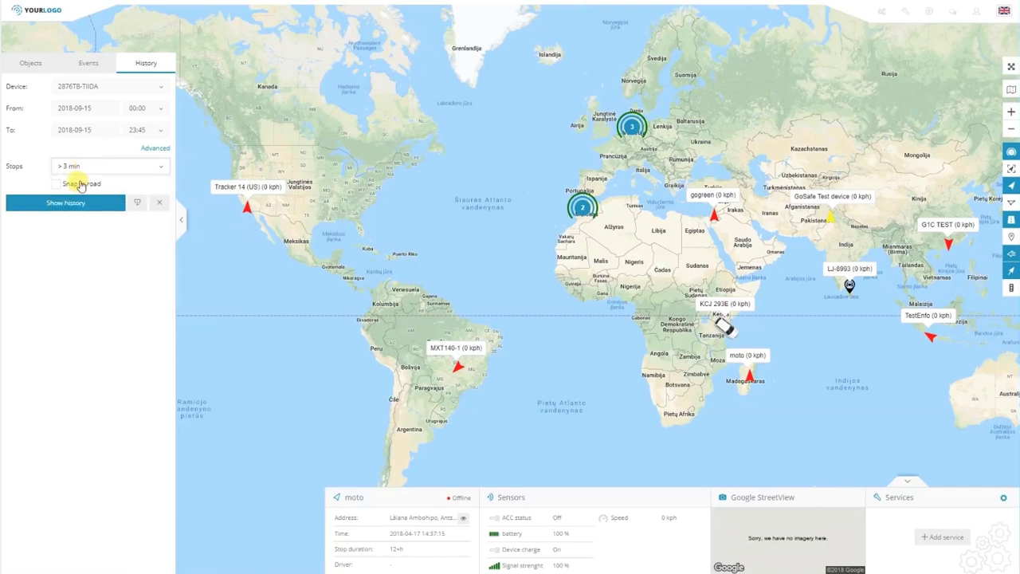
click(84, 187)
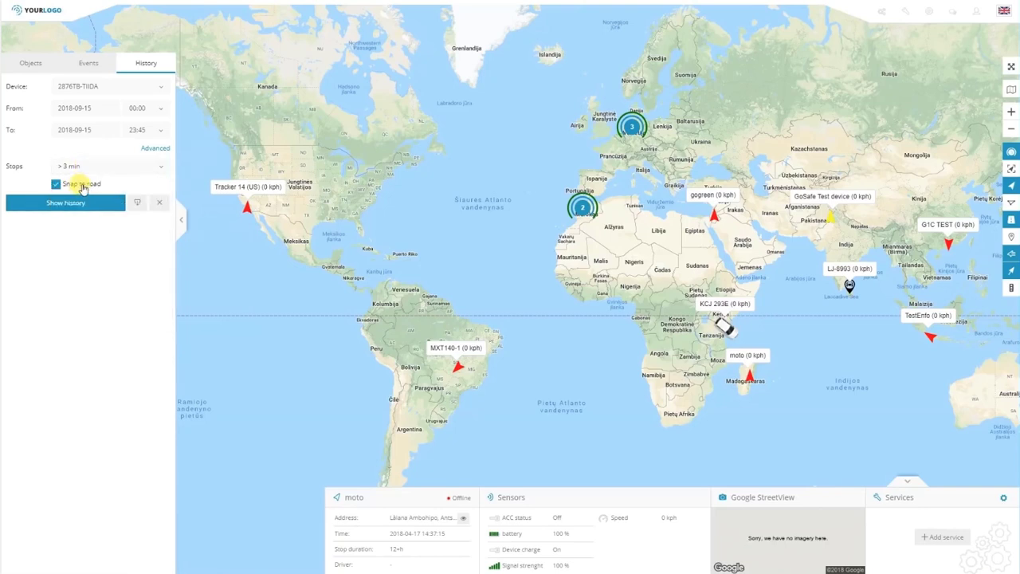
click(80, 202)
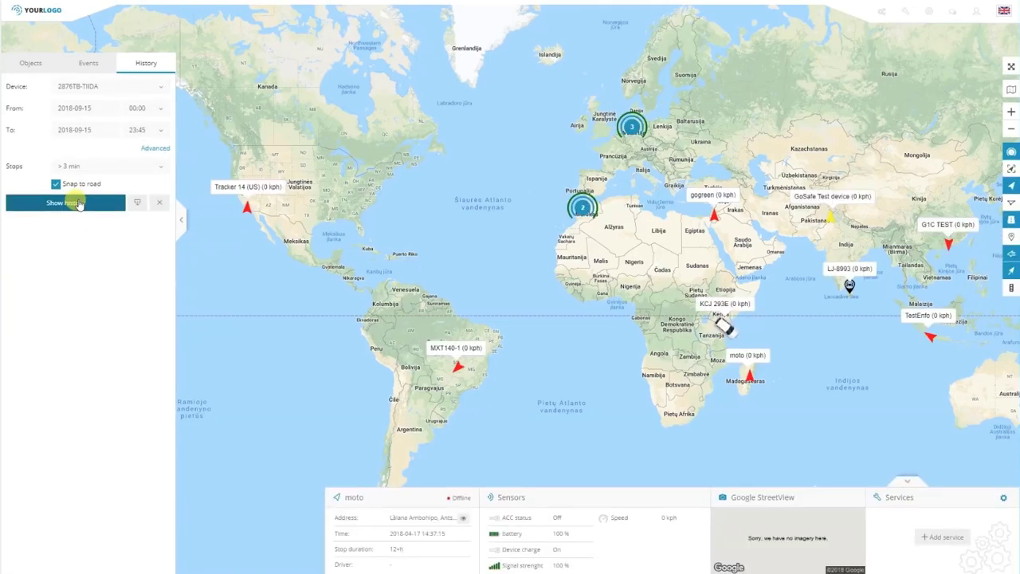
click(56, 184)
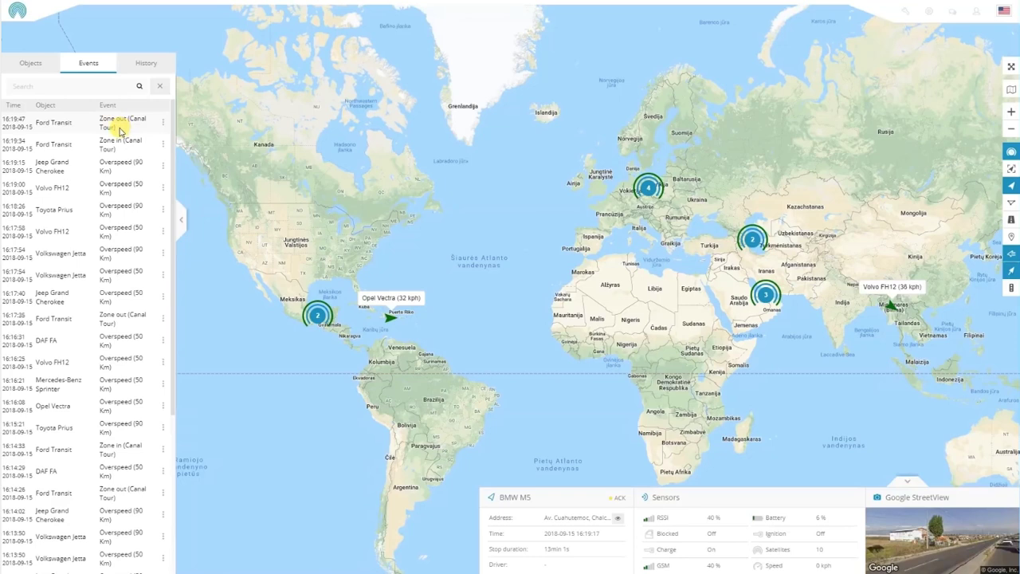
Step: Inspect the recent Volvo FH12 and Toyota Prius overspeed events, and open the alert option of the 16:17:58 Volvo FH12 event
scroll(112, 184, down, 3)
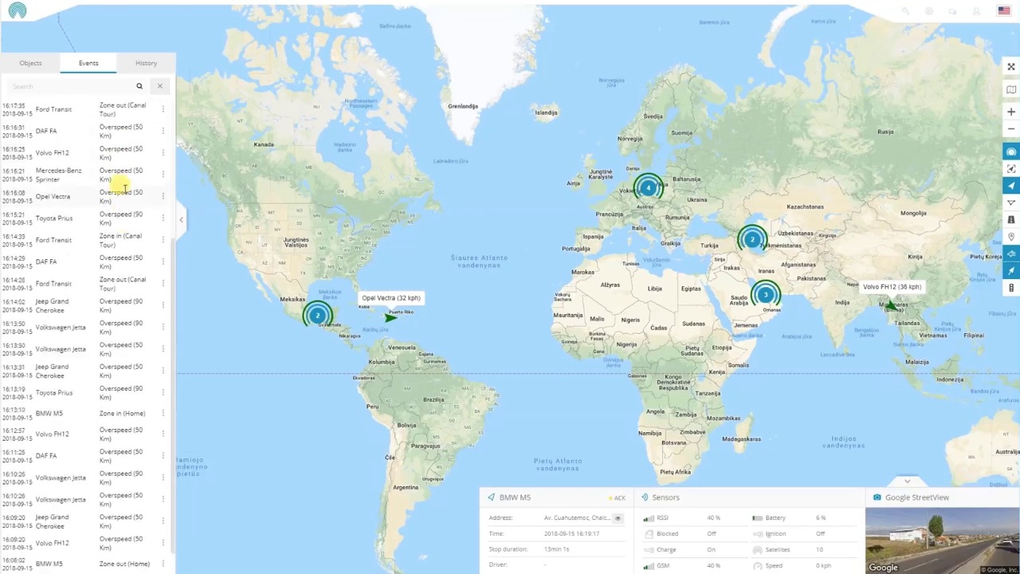
scroll(123, 191, up, 3)
click(166, 188)
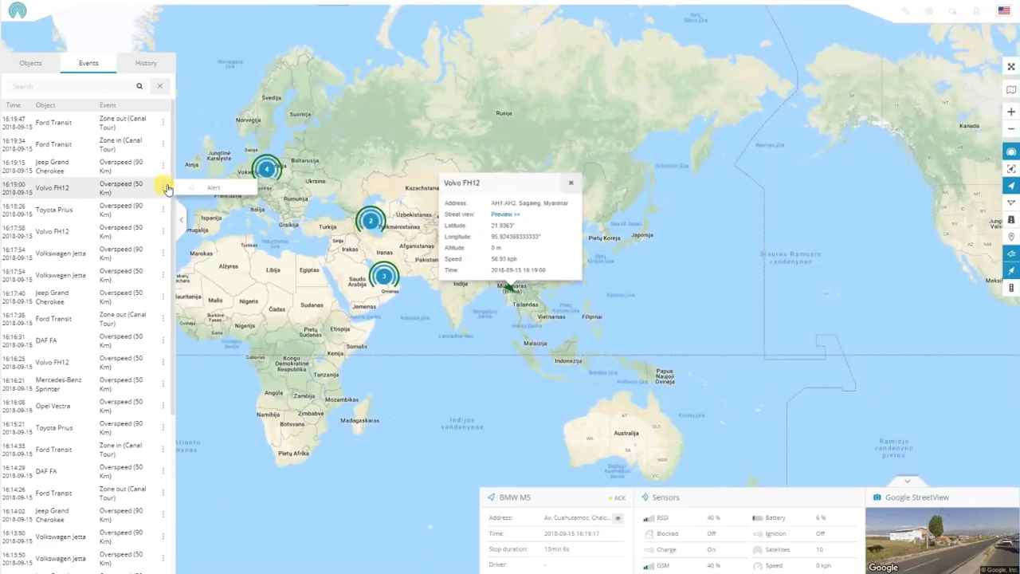
click(114, 209)
click(119, 231)
click(162, 231)
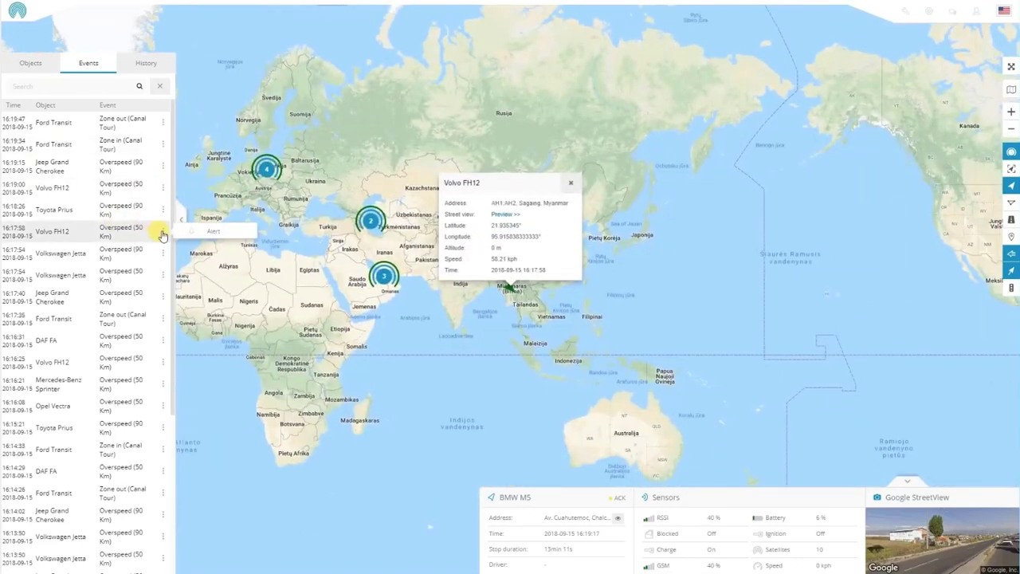
click(205, 232)
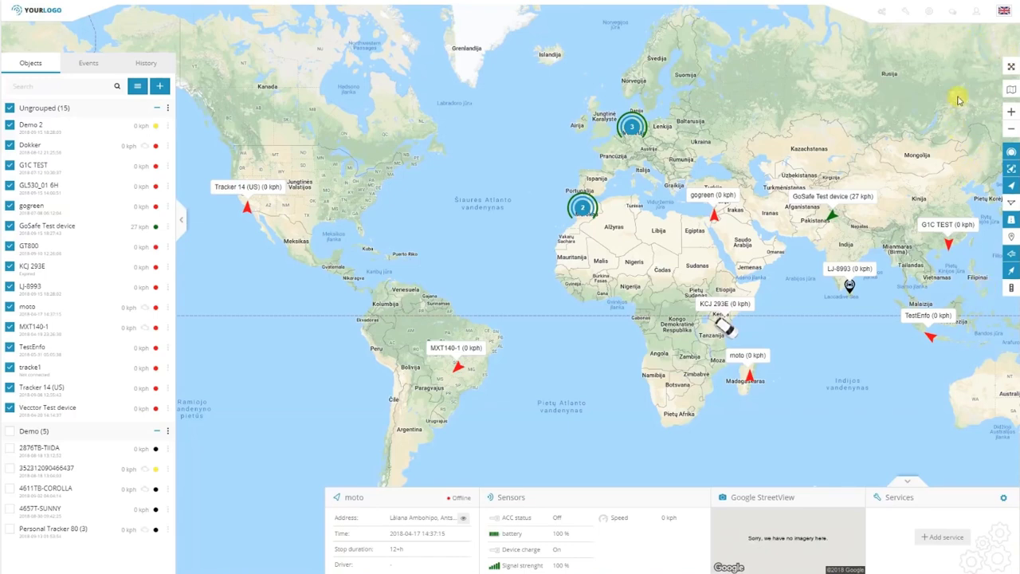
Step: Preview the full-screen map and the Hybrid, Satellite, Terrain and OpenStreetMap layers, and return to Google Normal
click(1012, 68)
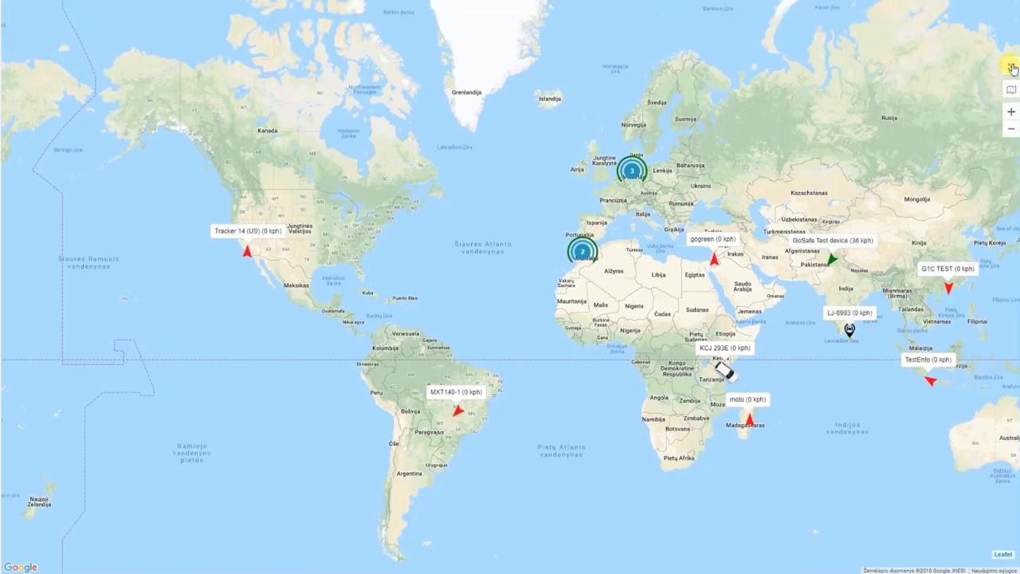
click(1012, 68)
mouse_move(1010, 92)
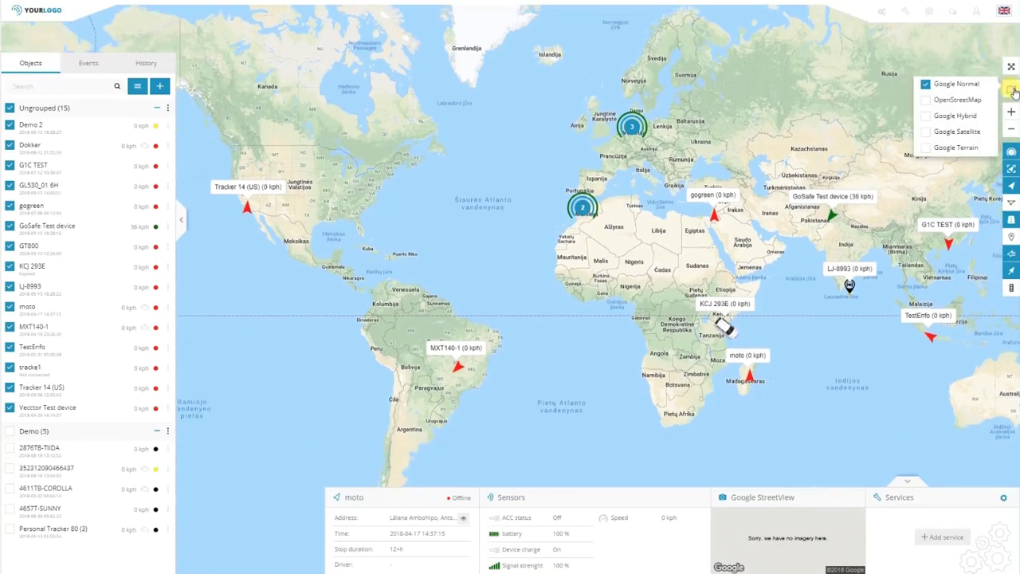
click(957, 118)
click(956, 131)
click(954, 152)
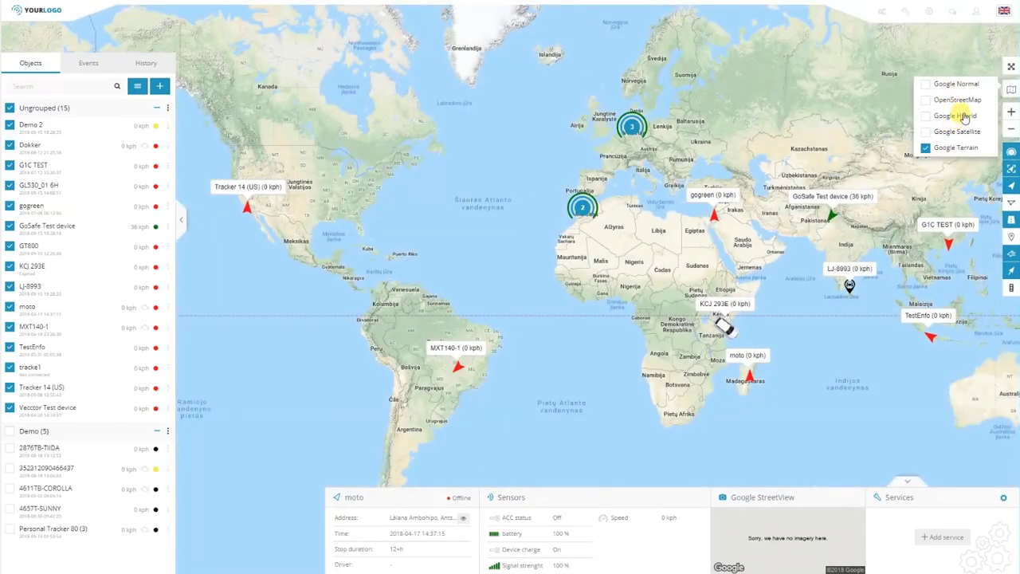
click(957, 99)
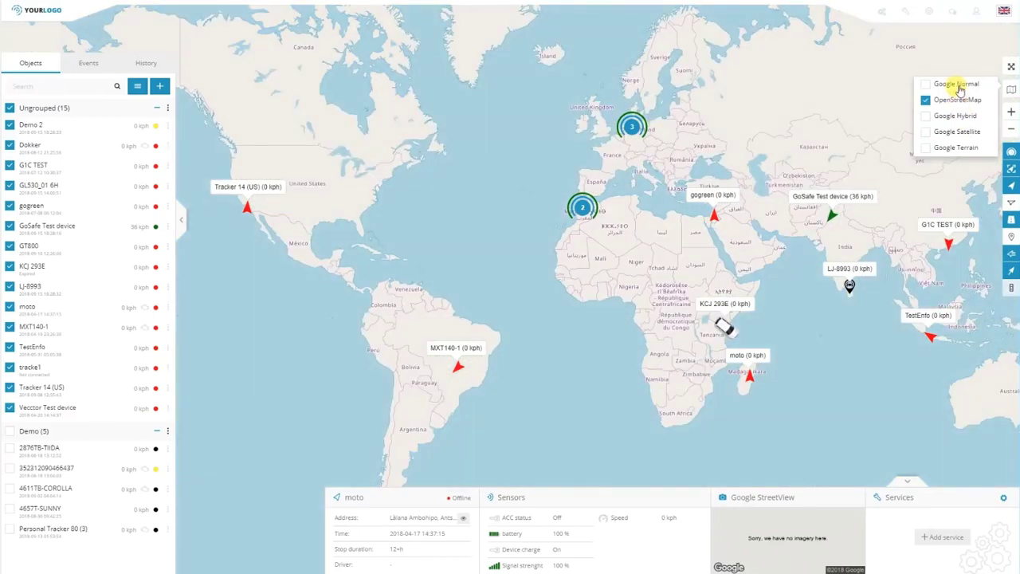
click(956, 84)
click(1008, 92)
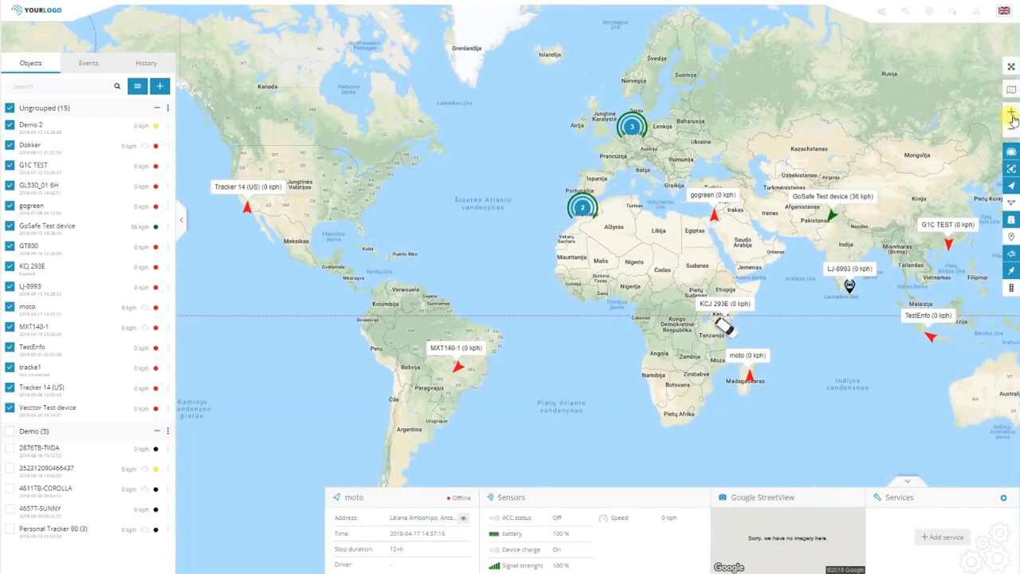
Step: Switch object clustering off and on to compare the markers, and expand the three-object cluster over Europe
click(1010, 112)
click(1011, 132)
click(1011, 153)
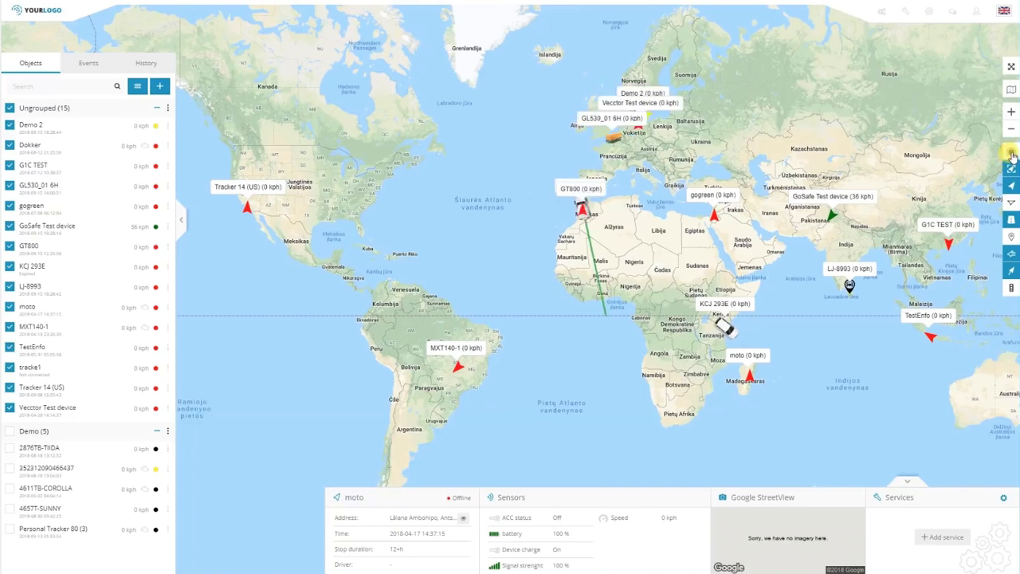
click(1011, 153)
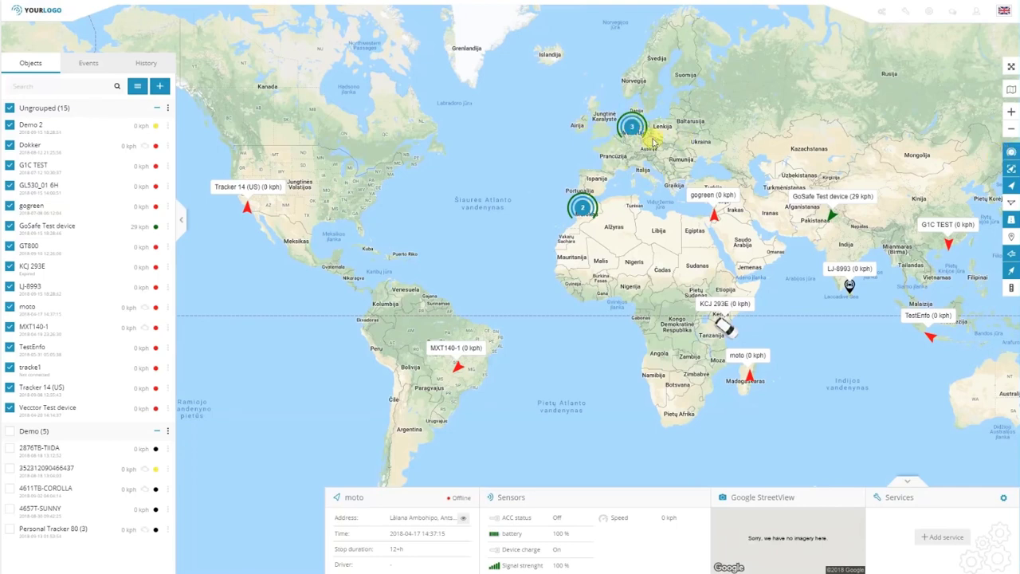
click(1012, 155)
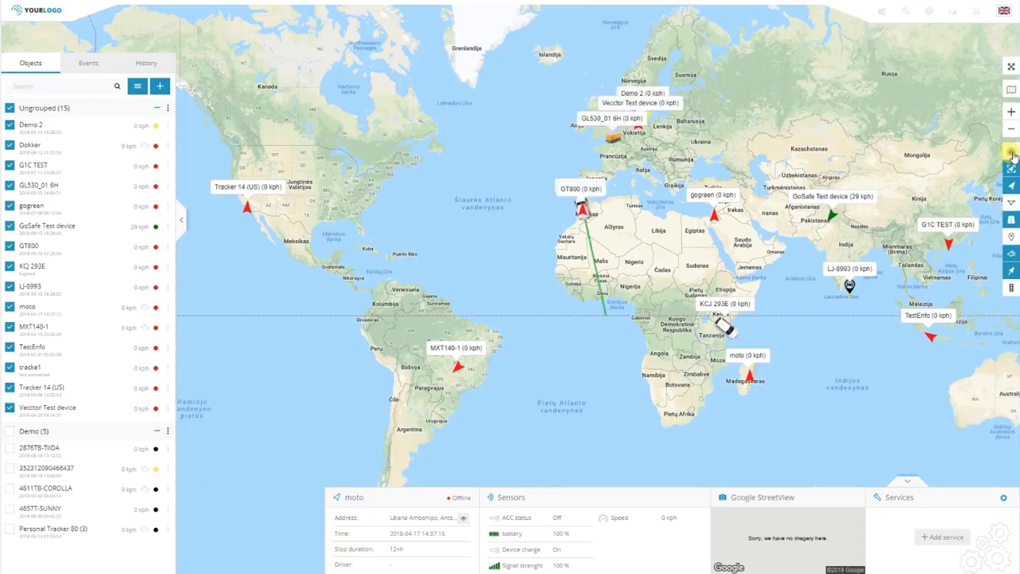
click(1012, 155)
click(641, 130)
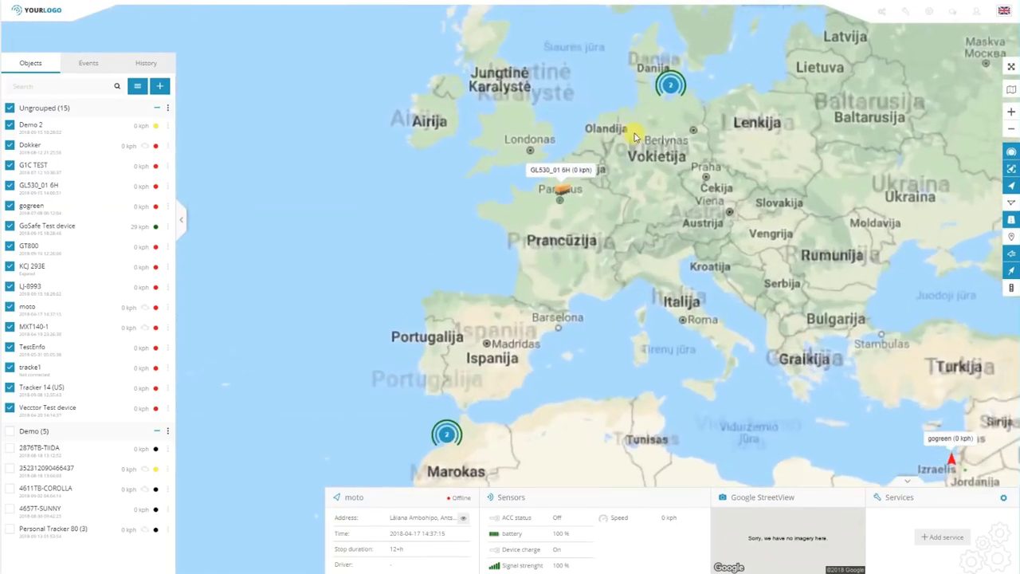
scroll(620, 166, down, 3)
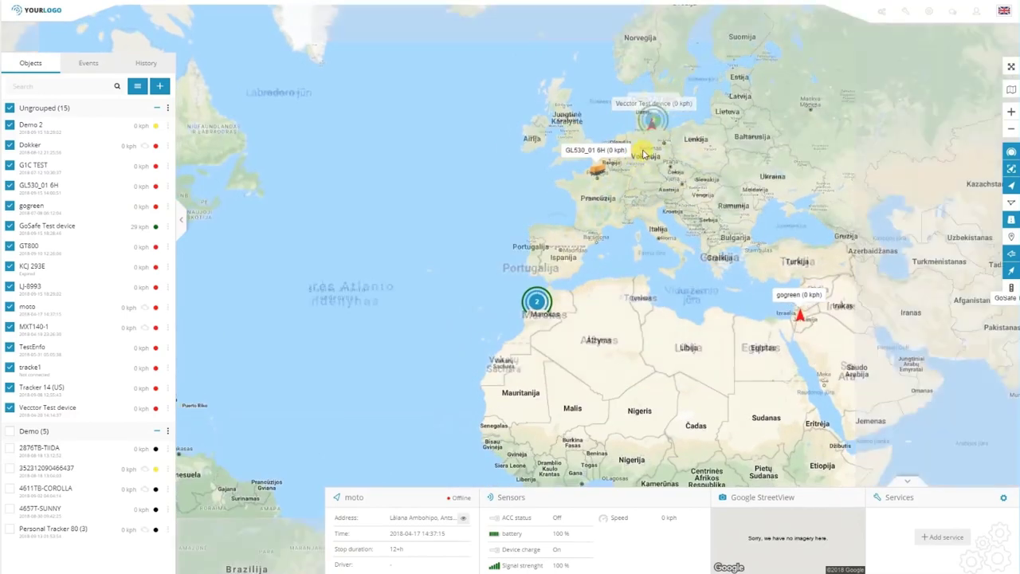
Step: Fit all objects in the map view, zoom in on gogreen, and fit all objects again
click(1011, 169)
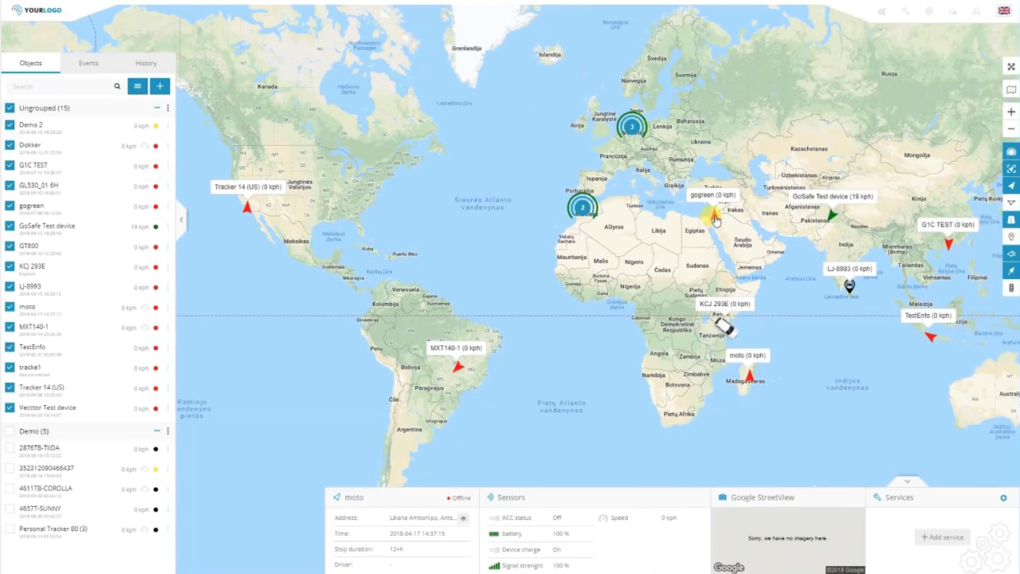
scroll(714, 220, up, 3)
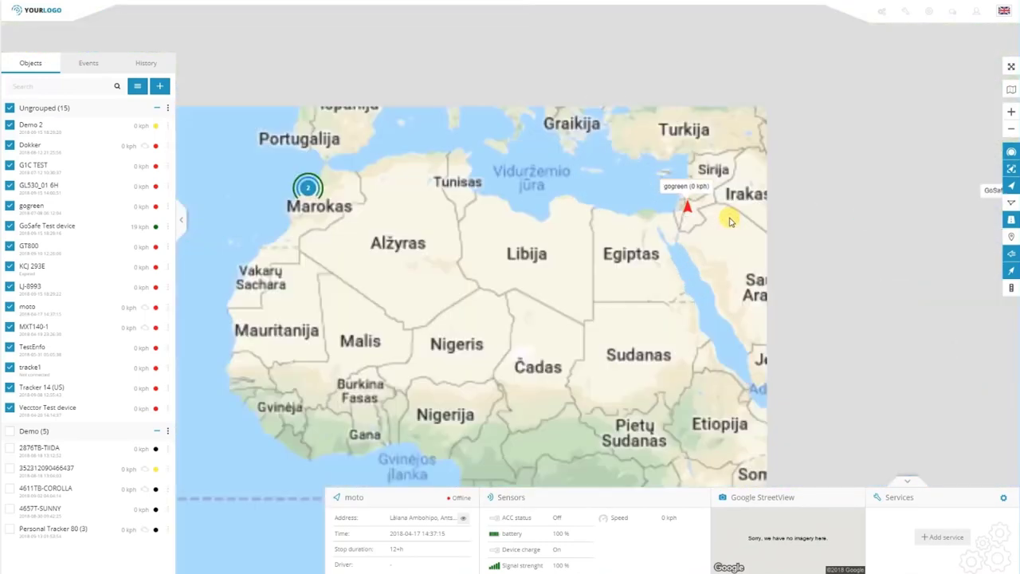
scroll(729, 222, up, 3)
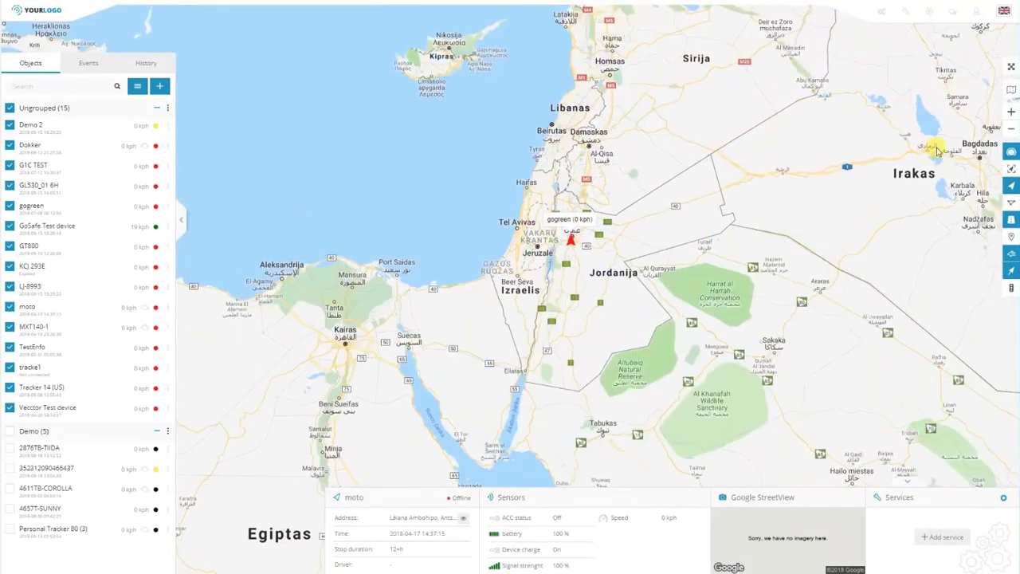
click(1011, 173)
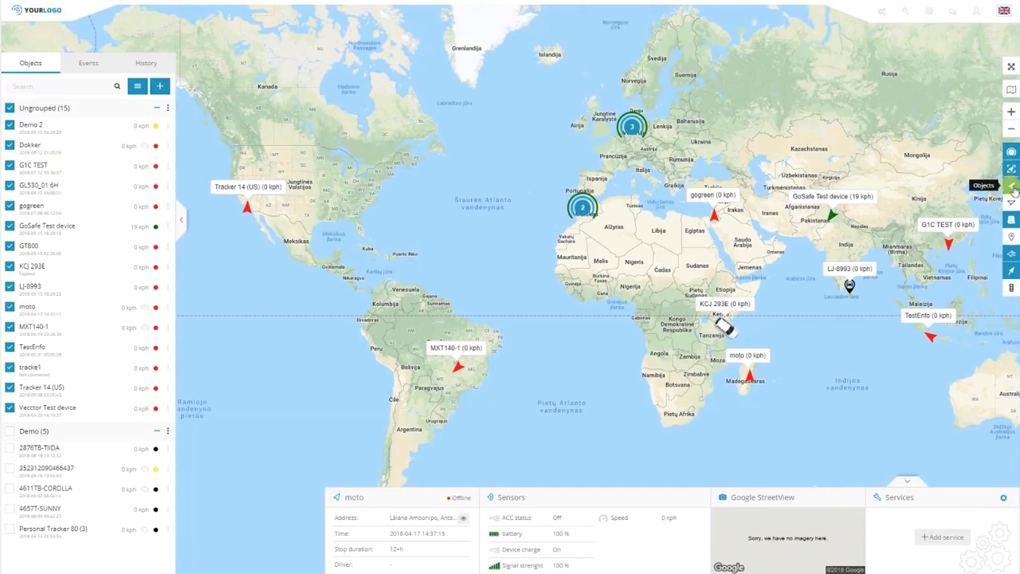
Step: Hide the tracked objects on the map
click(1012, 188)
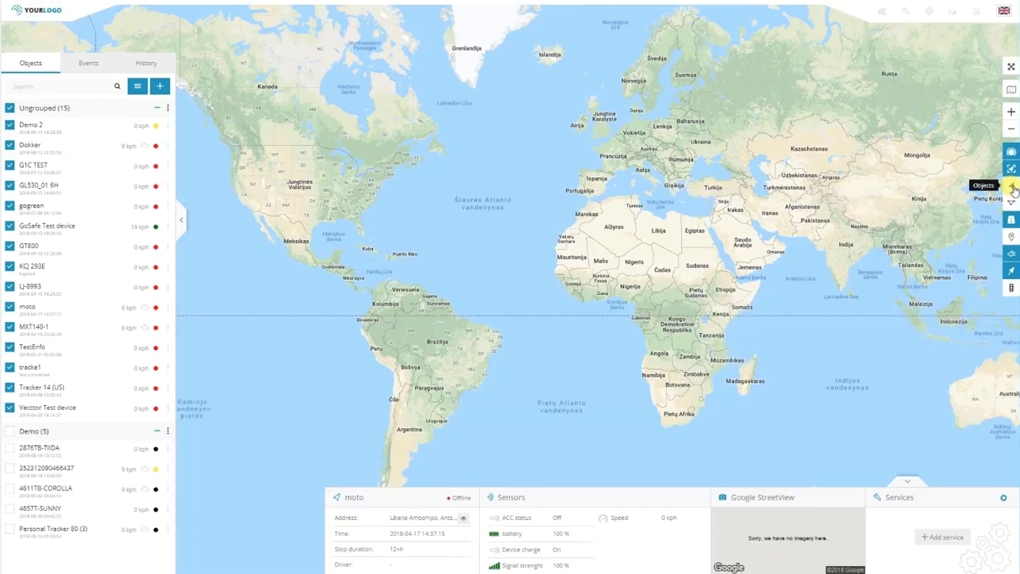
Step: Toggle the tracked objects' visibility on the map, leaving them shown
click(1013, 188)
click(1012, 188)
click(1013, 188)
click(1013, 188)
click(1013, 188)
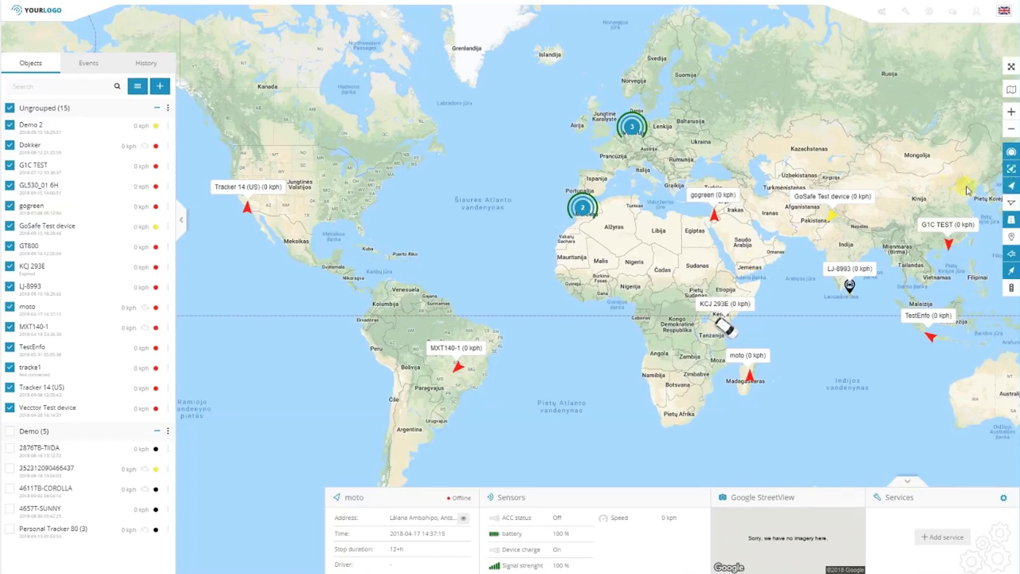
Step: Toggle the geofences and routes map layers, and show the POIs
click(1012, 205)
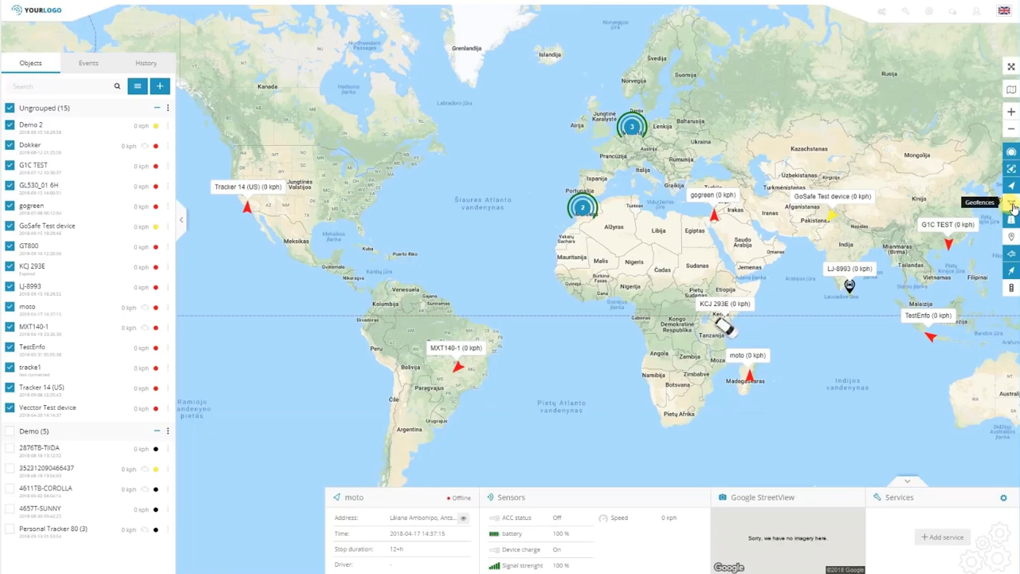
click(1010, 207)
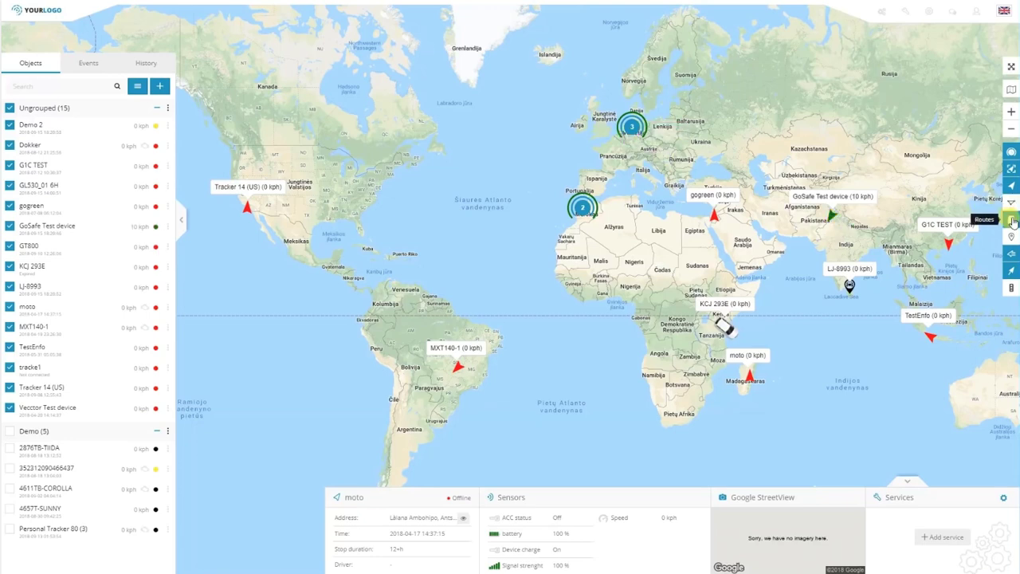
click(1011, 220)
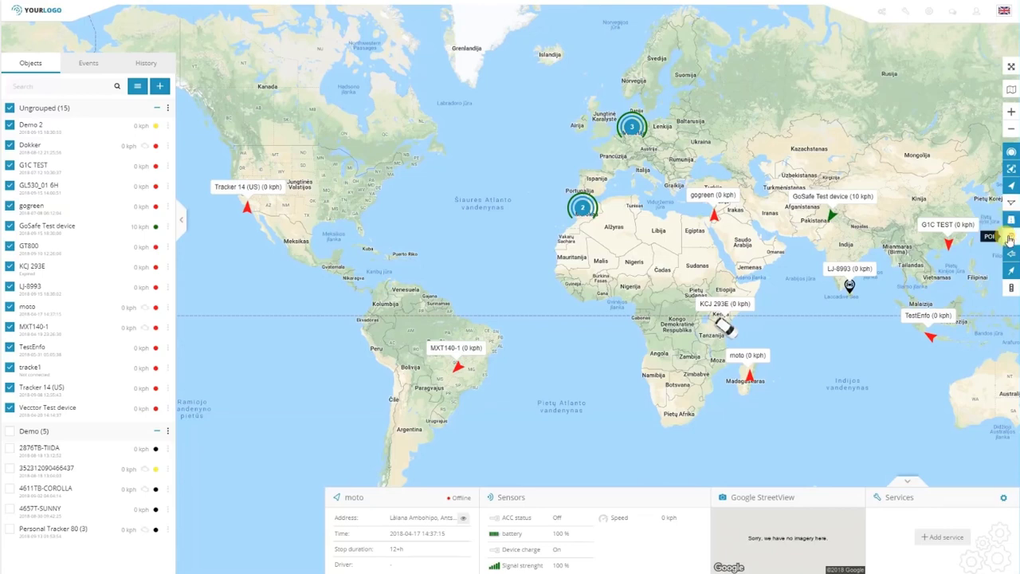
click(1010, 238)
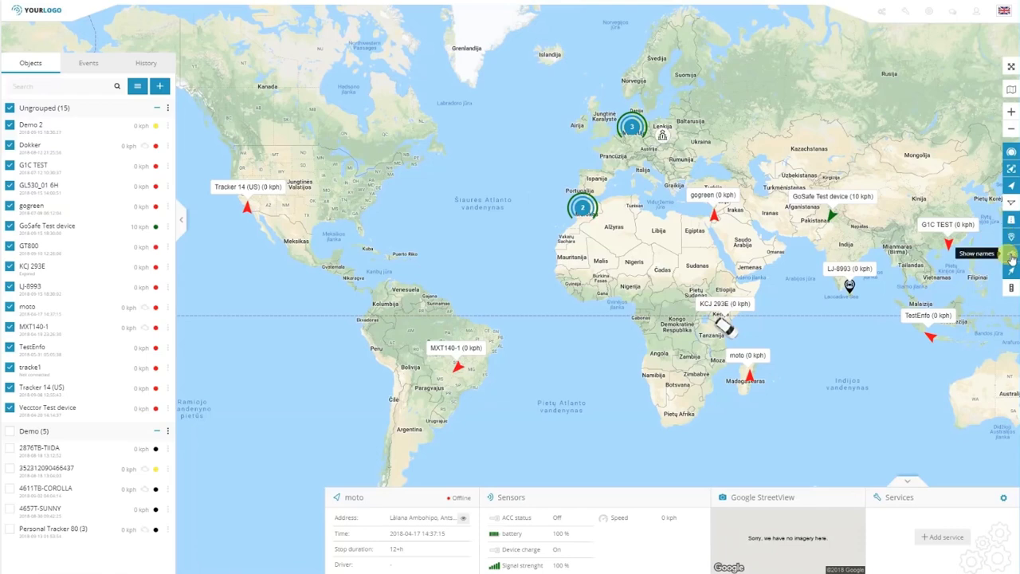
Step: Switch the object names off and on to compare the map labels, leaving them shown
click(1011, 255)
click(1011, 257)
click(1011, 256)
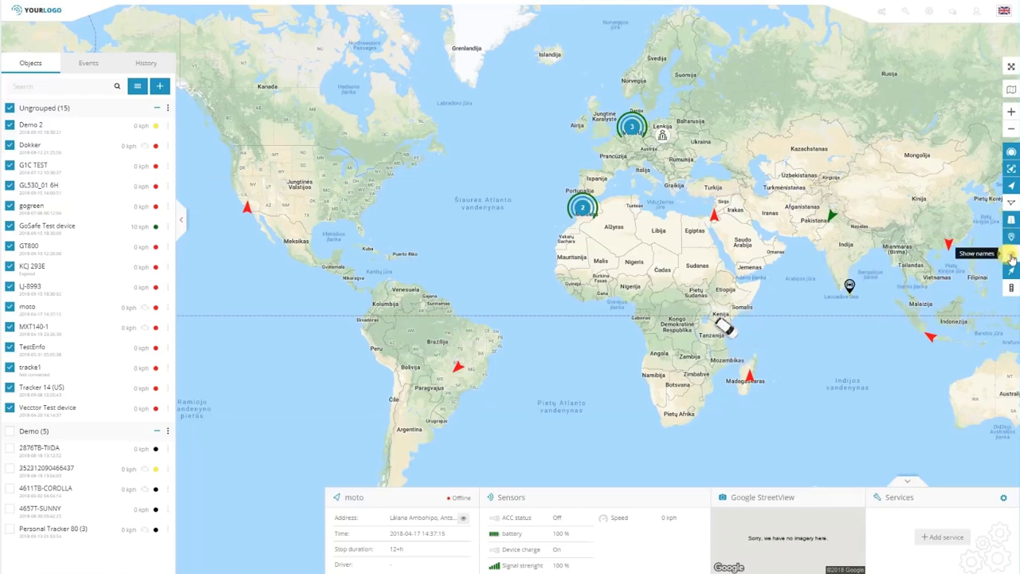
click(1010, 257)
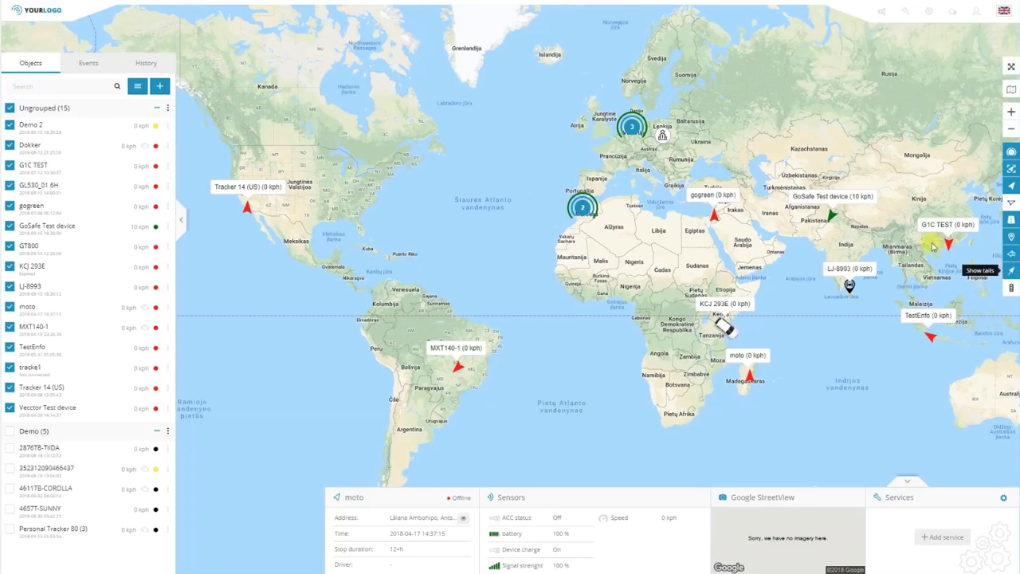
Step: Switch the tail of GoSafe Test device near Lahore off and on, and toggle live traffic
scroll(828, 219, up, 3)
scroll(827, 219, up, 3)
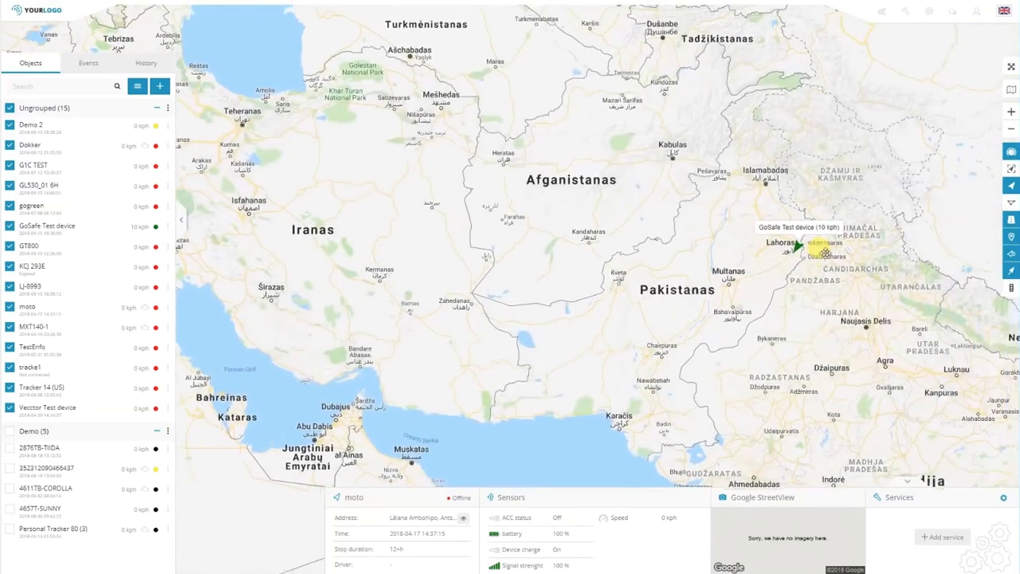
scroll(799, 231, up, 2)
scroll(740, 210, up, 4)
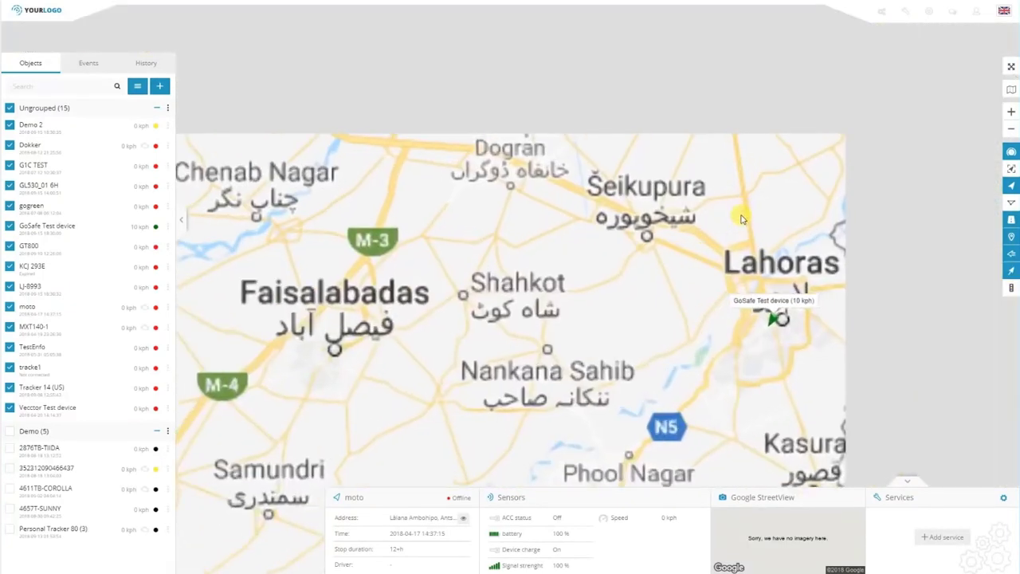
scroll(762, 335, up, 2)
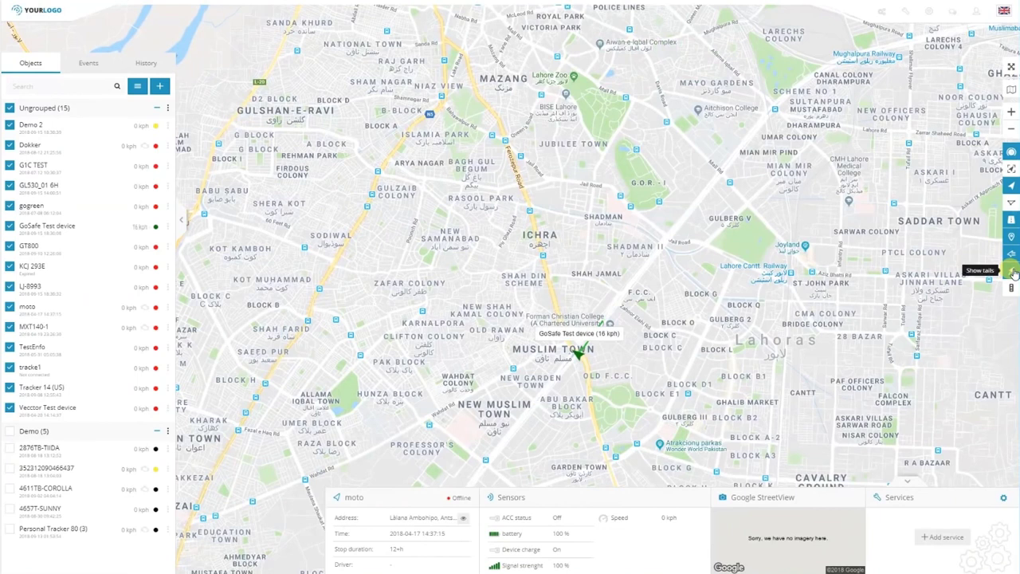
scroll(651, 371, up, 2)
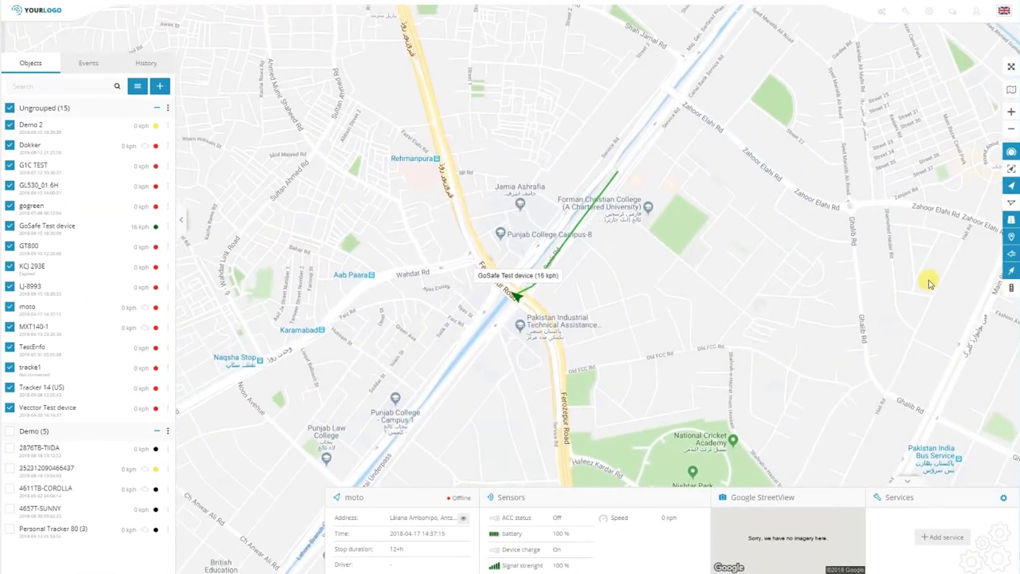
click(1012, 275)
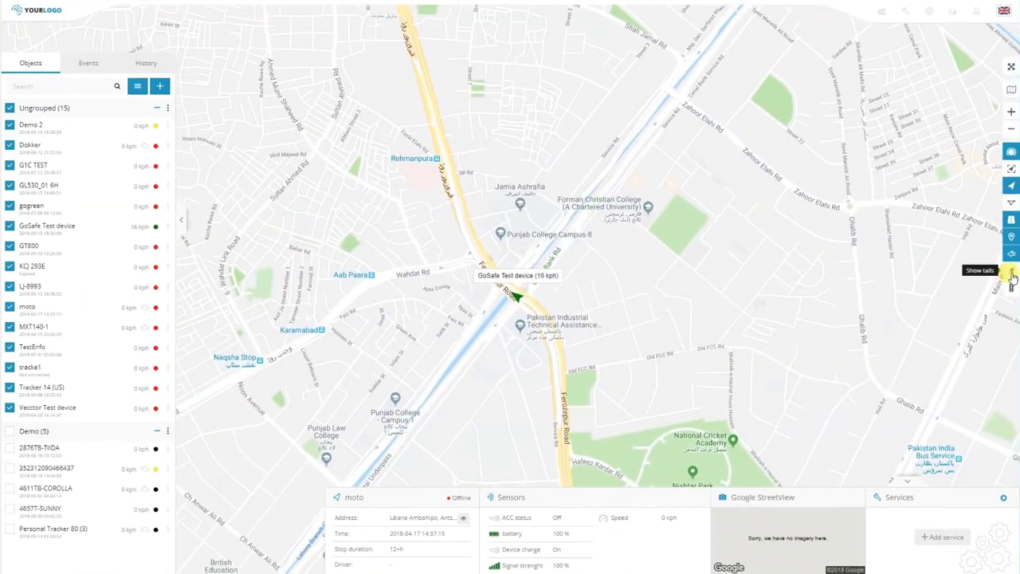
click(1012, 275)
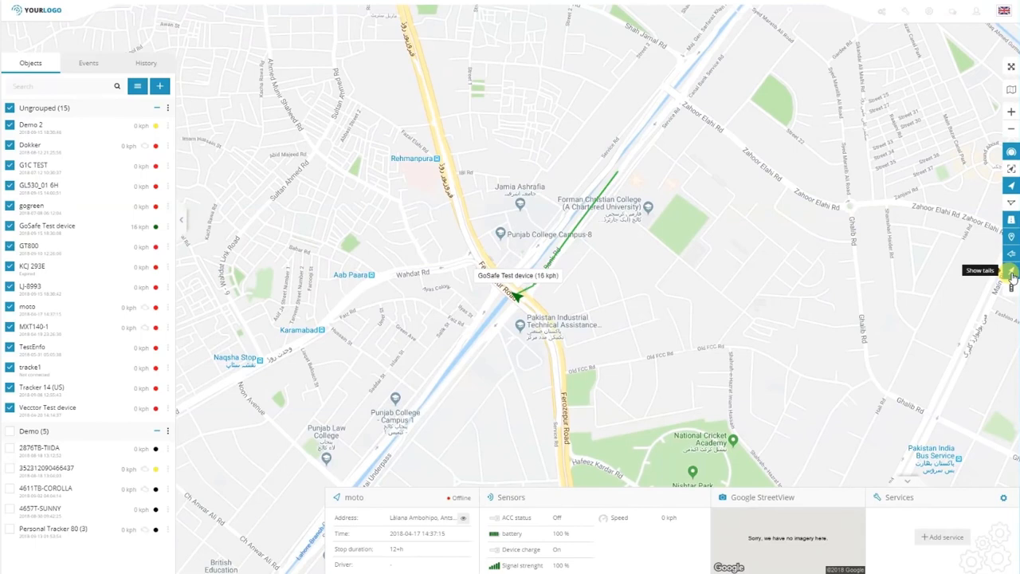
click(1012, 275)
click(1012, 274)
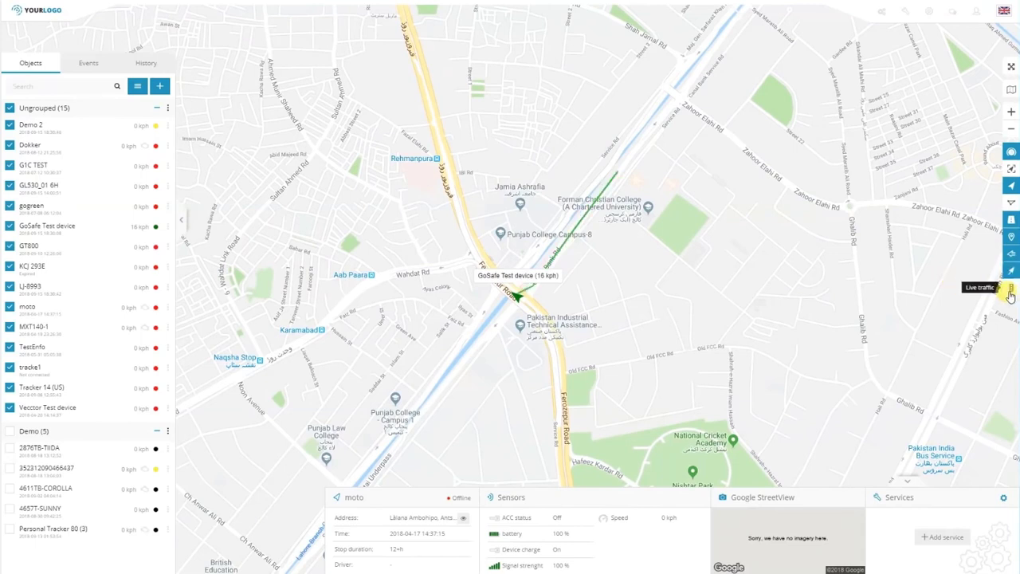
click(1009, 291)
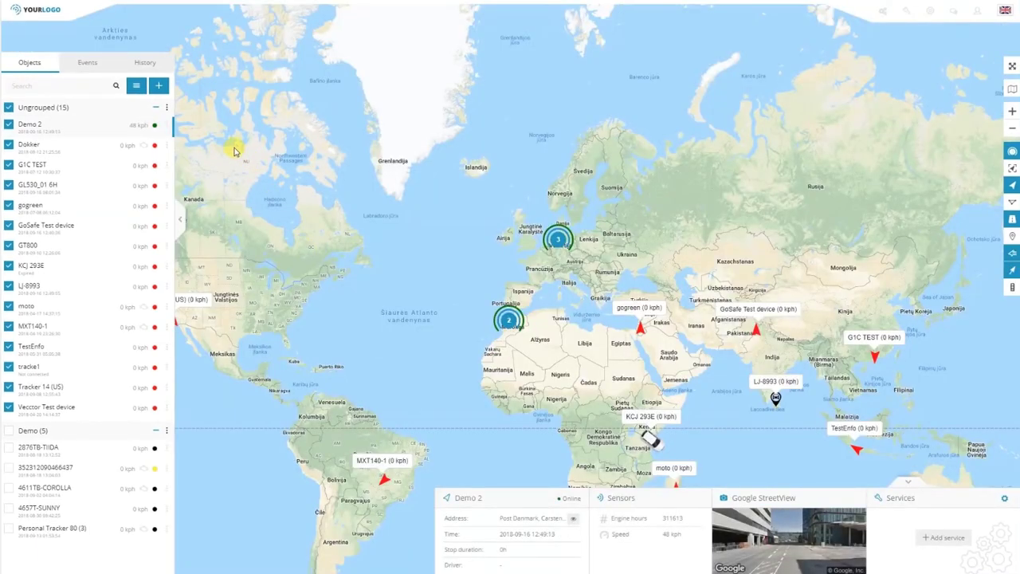
Step: Follow Demo 2 in its own window and move that window to a clear corner of the map
click(167, 128)
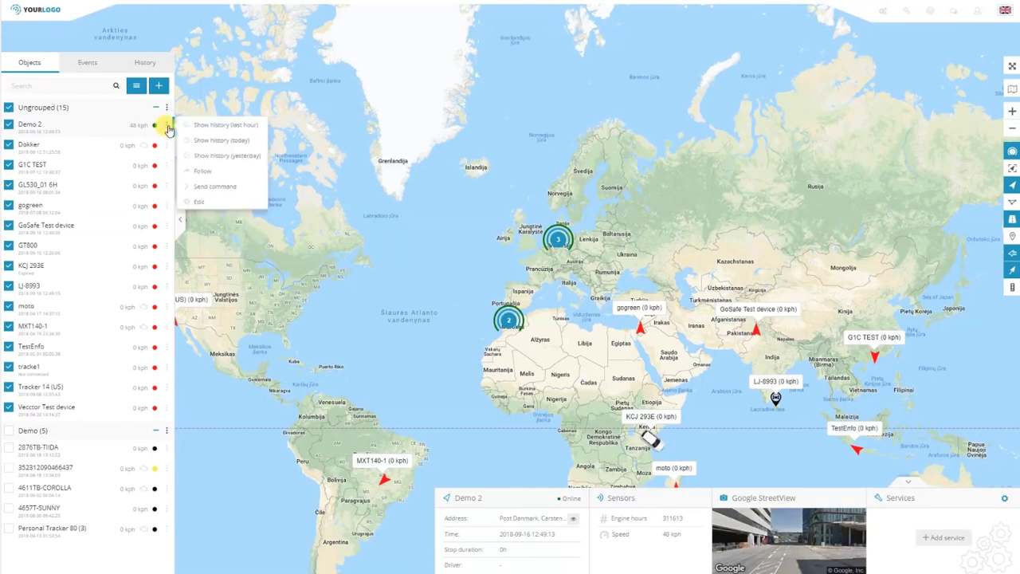
click(222, 172)
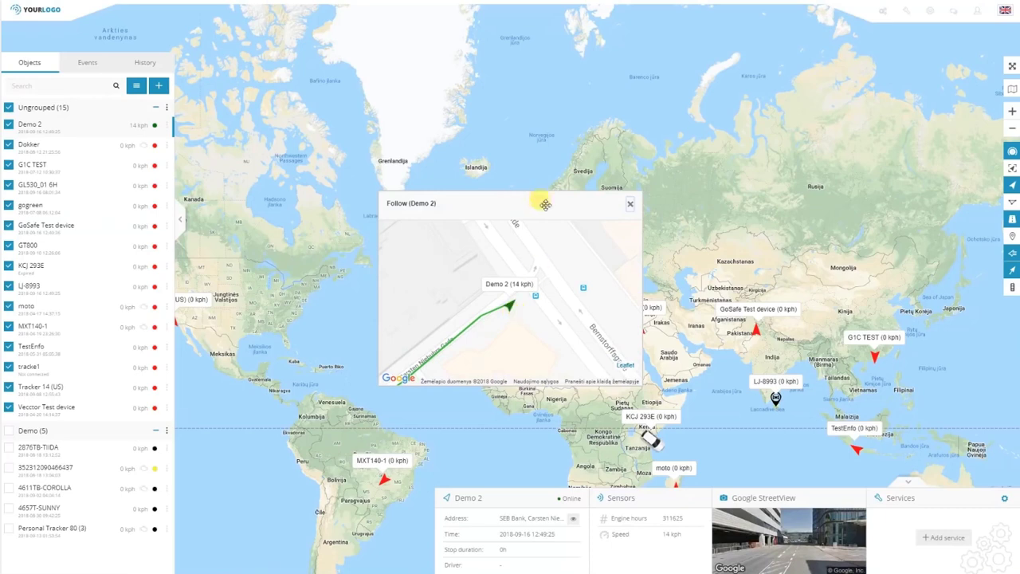
drag(543, 204, 893, 50)
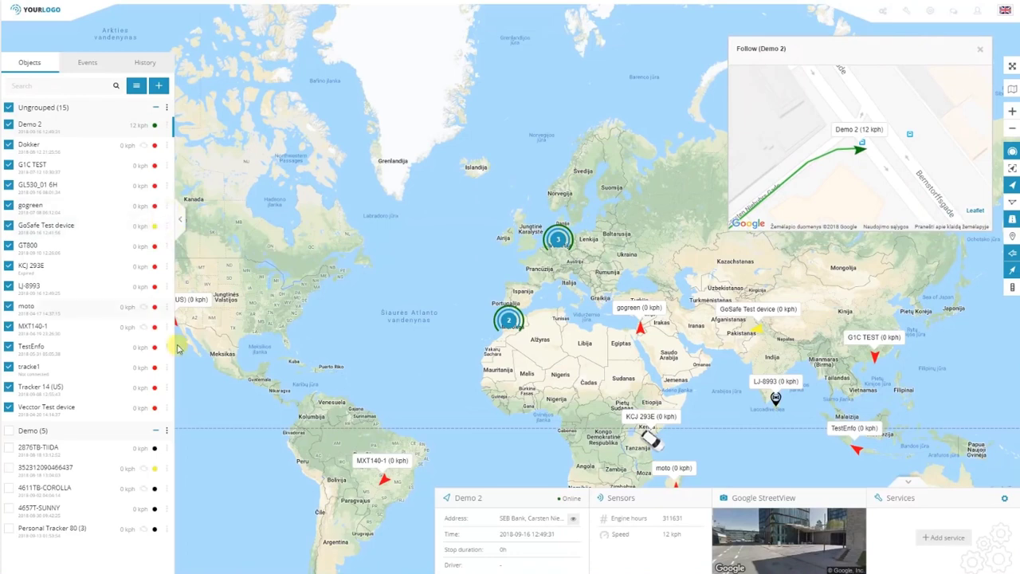
Step: Follow the numerically named object of the Demo group and place its window beside the Demo 2 one
click(167, 470)
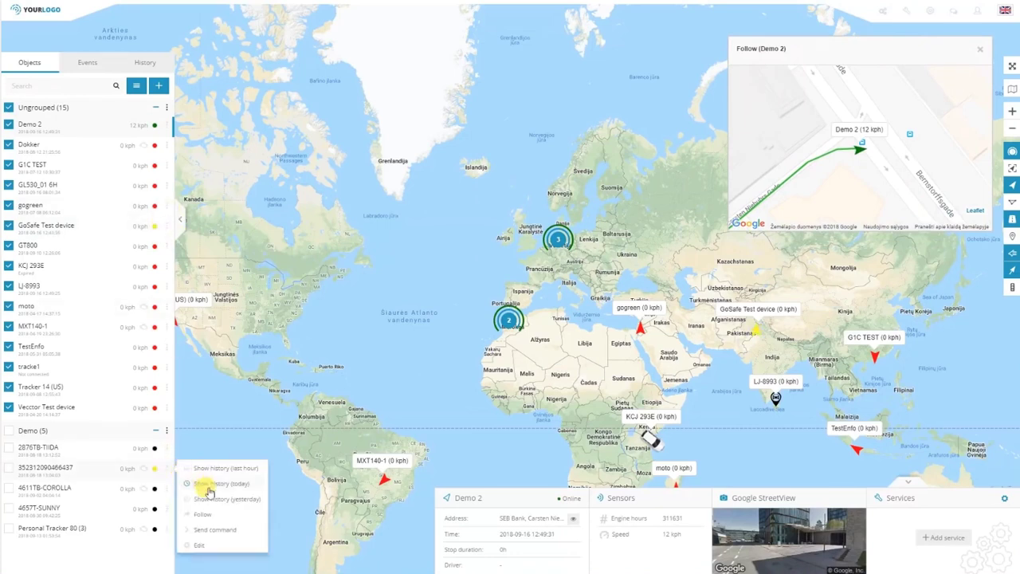
click(219, 521)
drag(481, 197, 571, 51)
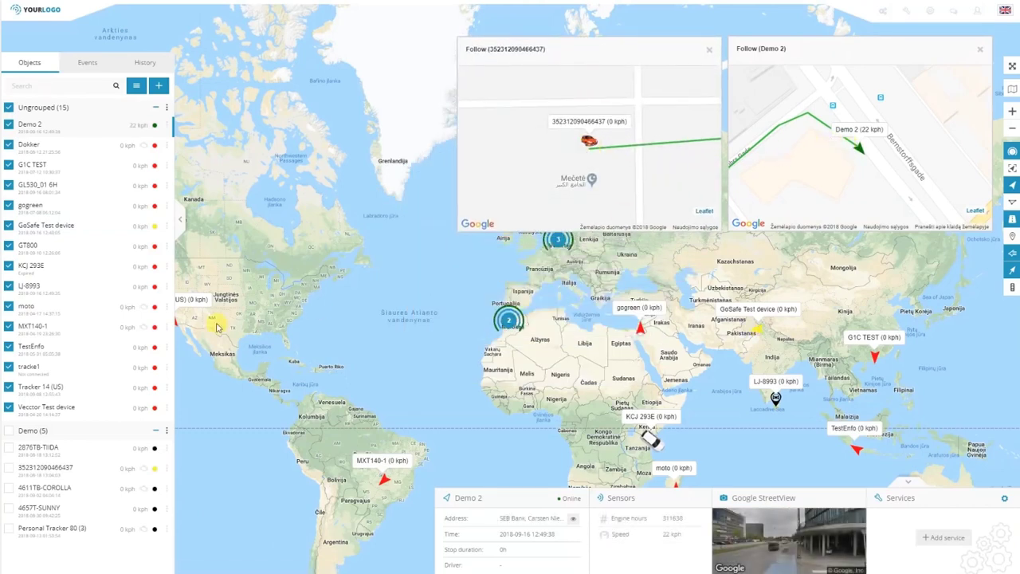
Step: Follow GoSafe Test device and line its window up with the two other Follow windows
click(168, 227)
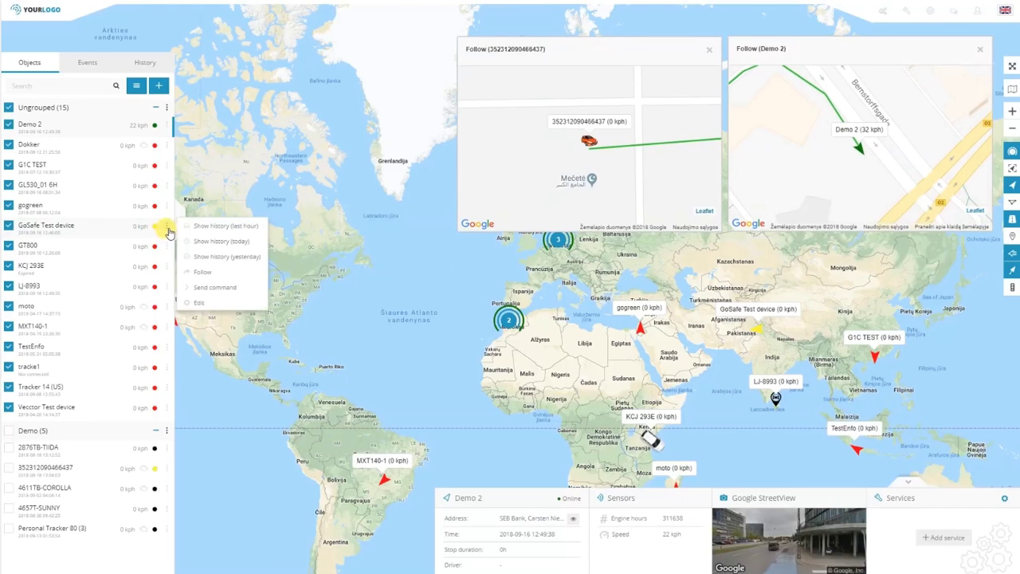
click(224, 272)
drag(484, 199, 294, 49)
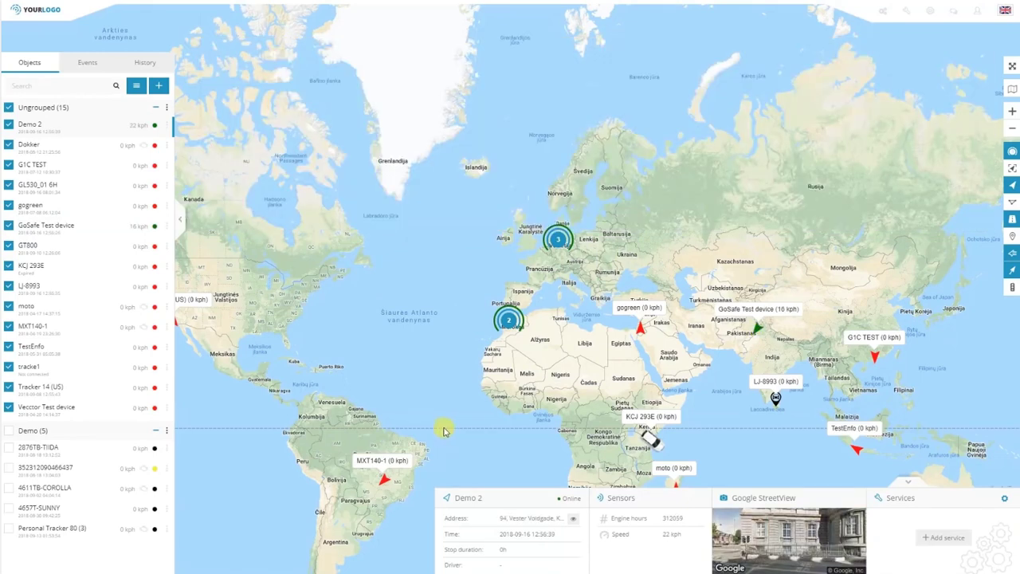
Step: Open the platform's Setup and review the options for the units of distance, capacity and altitude
click(929, 14)
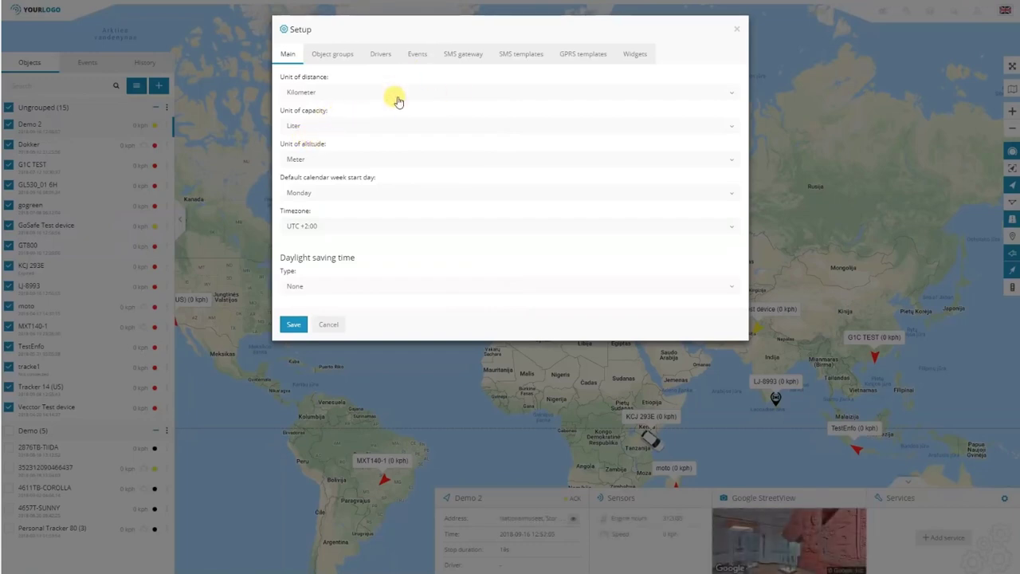
click(334, 96)
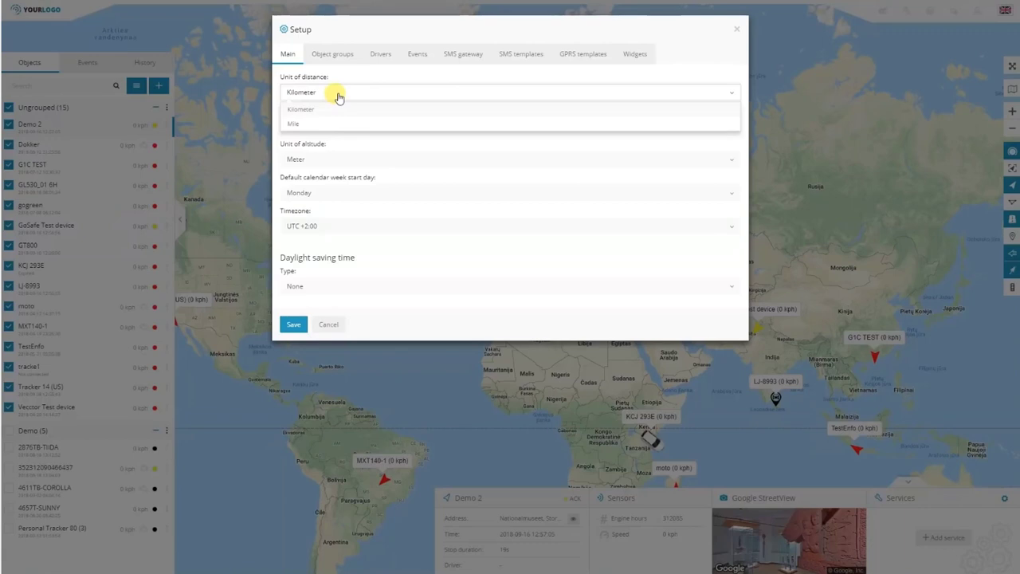
click(321, 94)
click(321, 94)
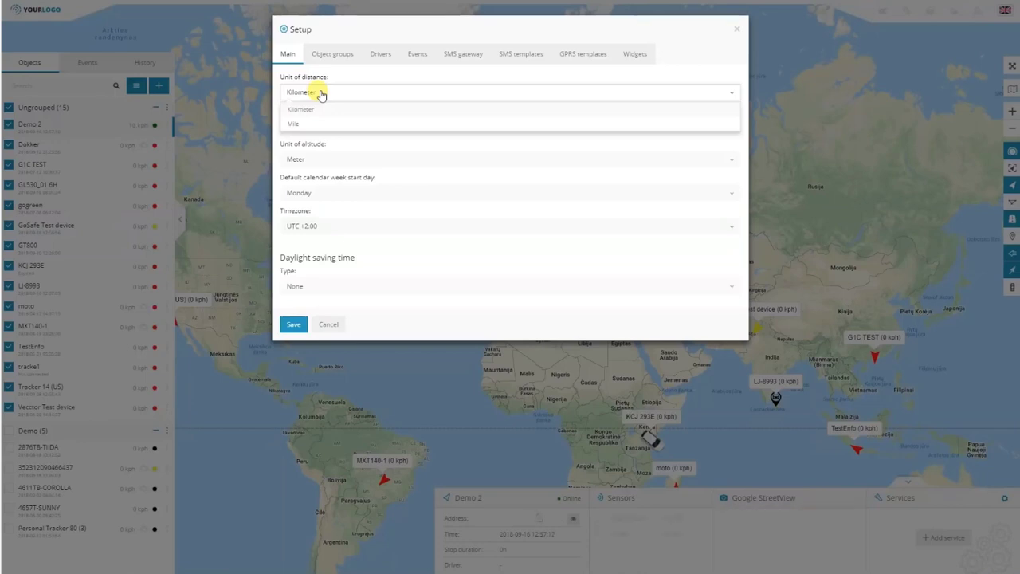
click(321, 94)
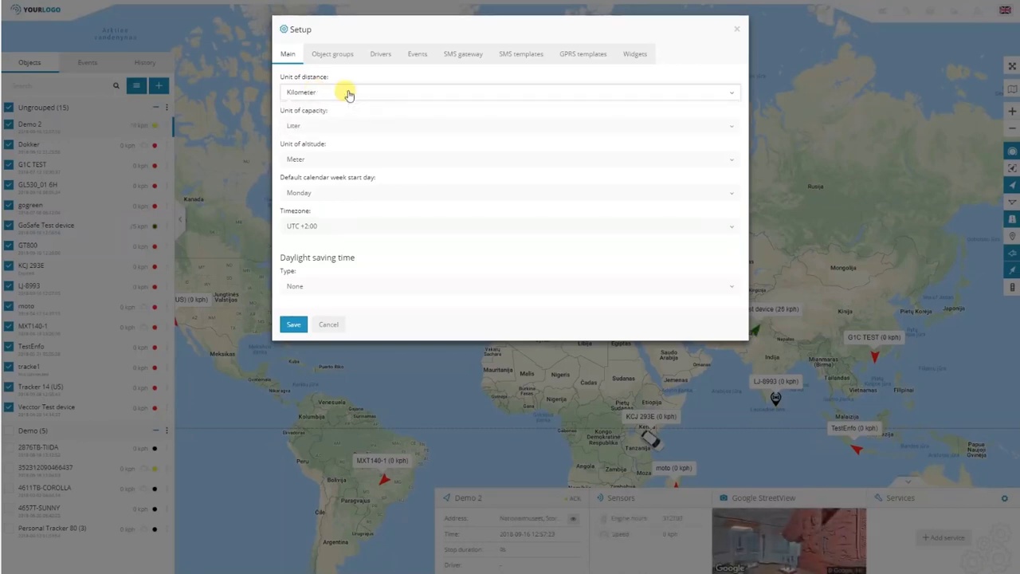
click(333, 128)
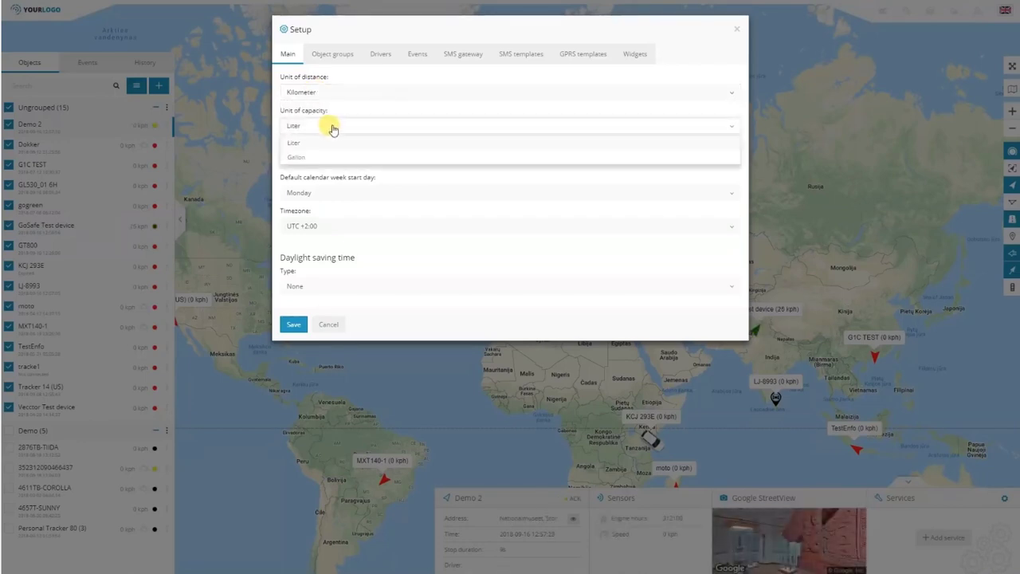
click(334, 126)
click(332, 161)
click(331, 162)
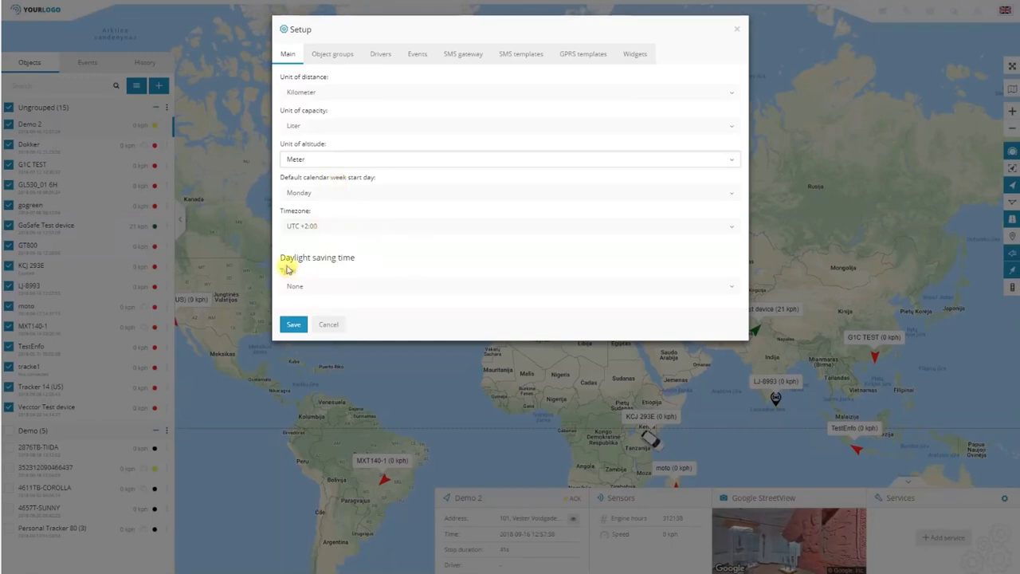
Step: Set the daylight saving time type to Automatic with Ireland as the country
click(354, 290)
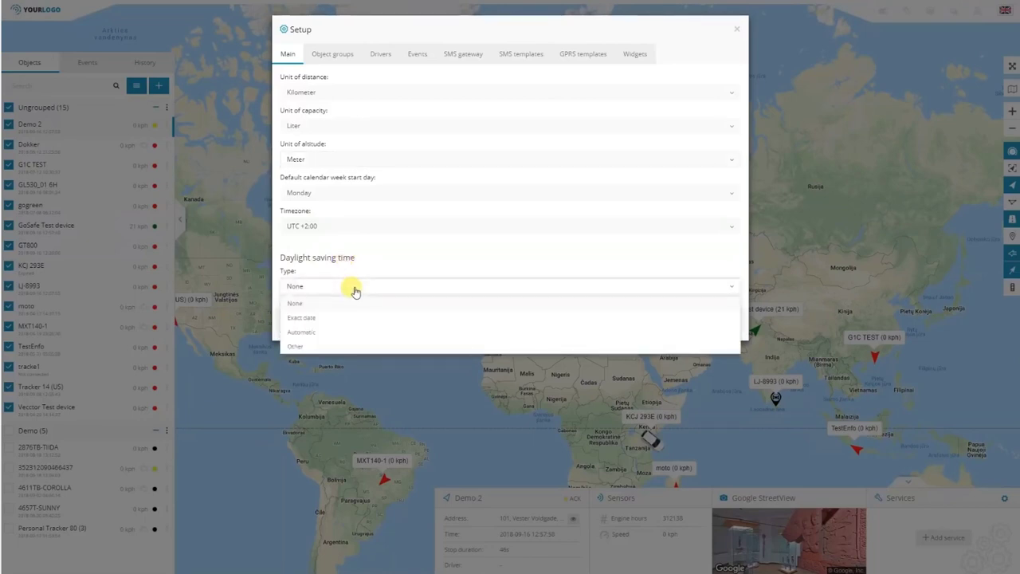
click(317, 333)
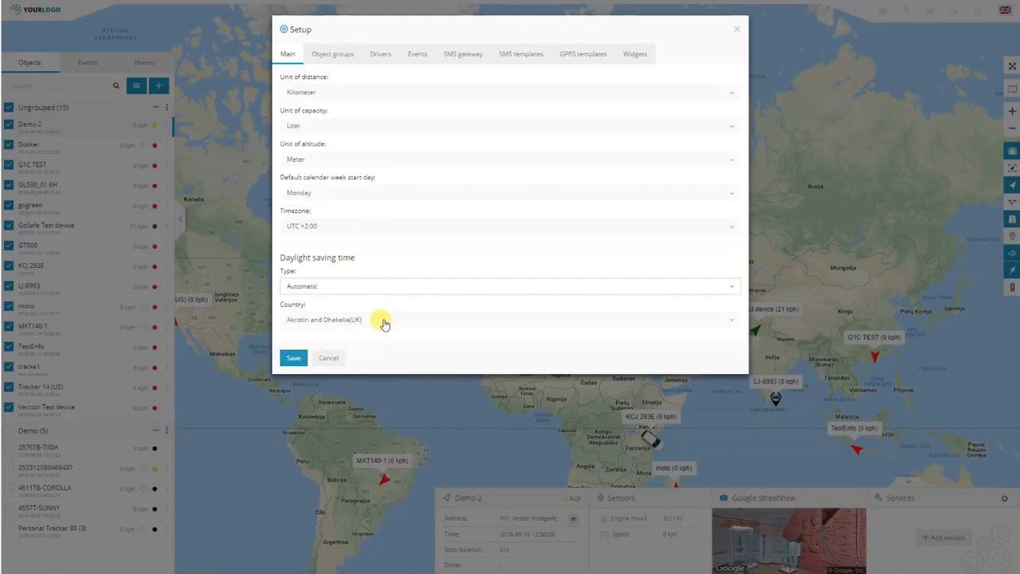
click(384, 322)
scroll(371, 222, down, 3)
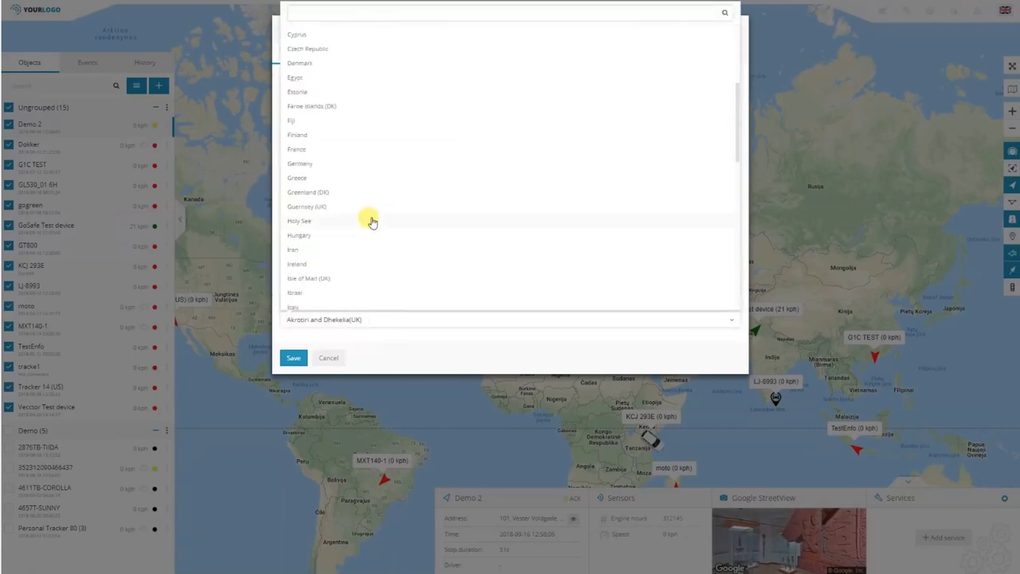
click(360, 268)
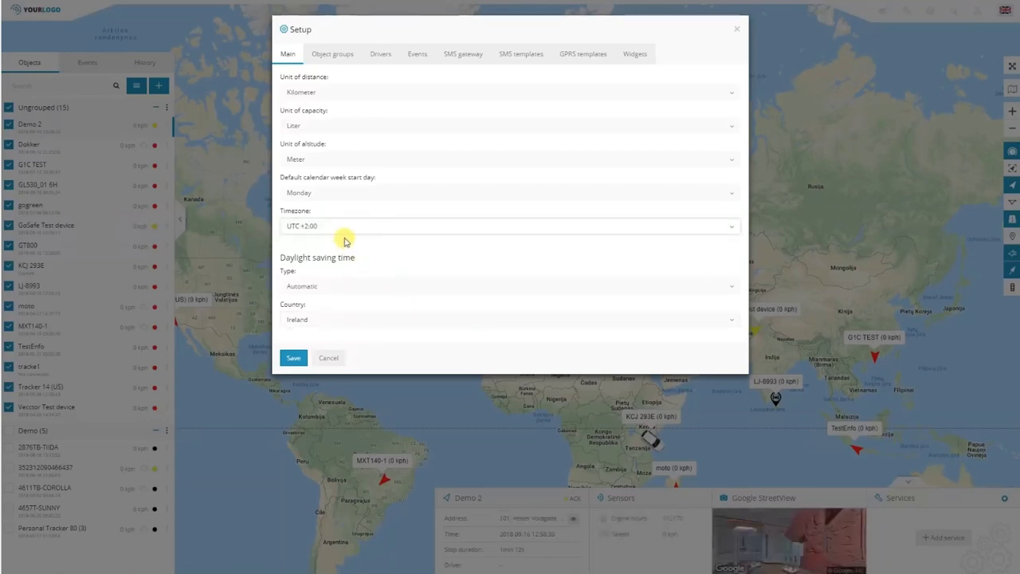
Step: Review the object groups and drivers in Setup, and open the form for adding a driver
click(331, 55)
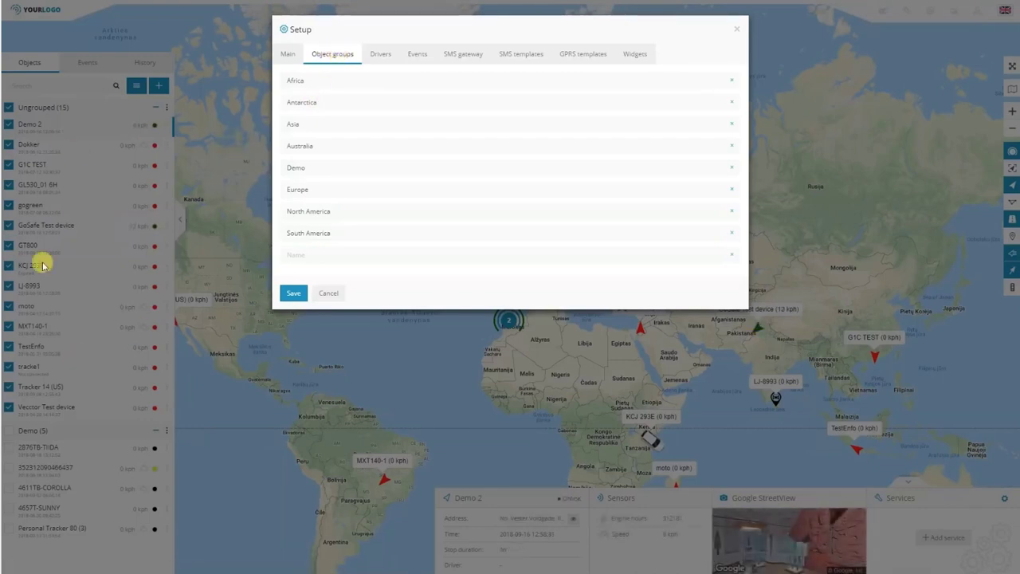
click(381, 57)
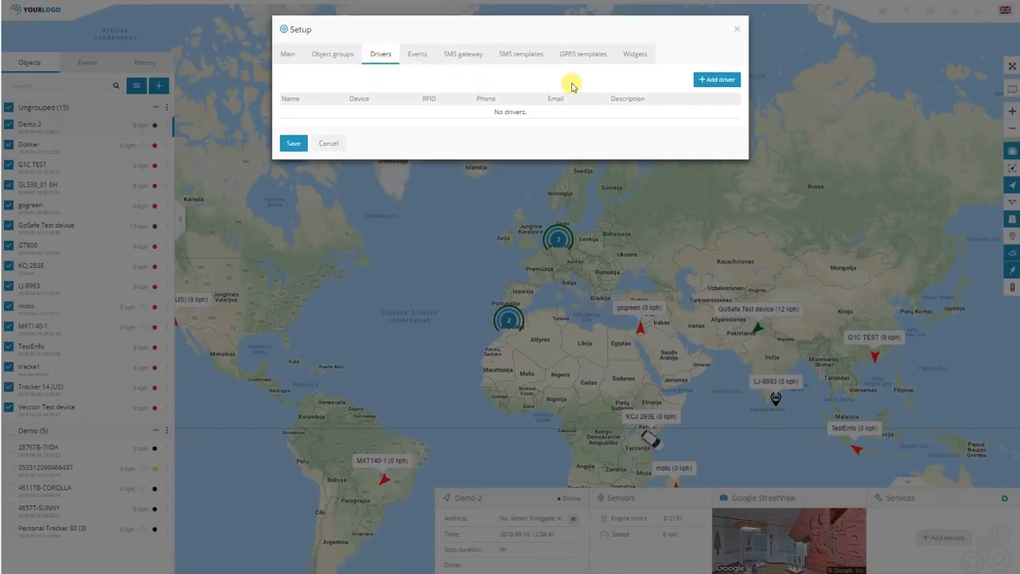
click(725, 84)
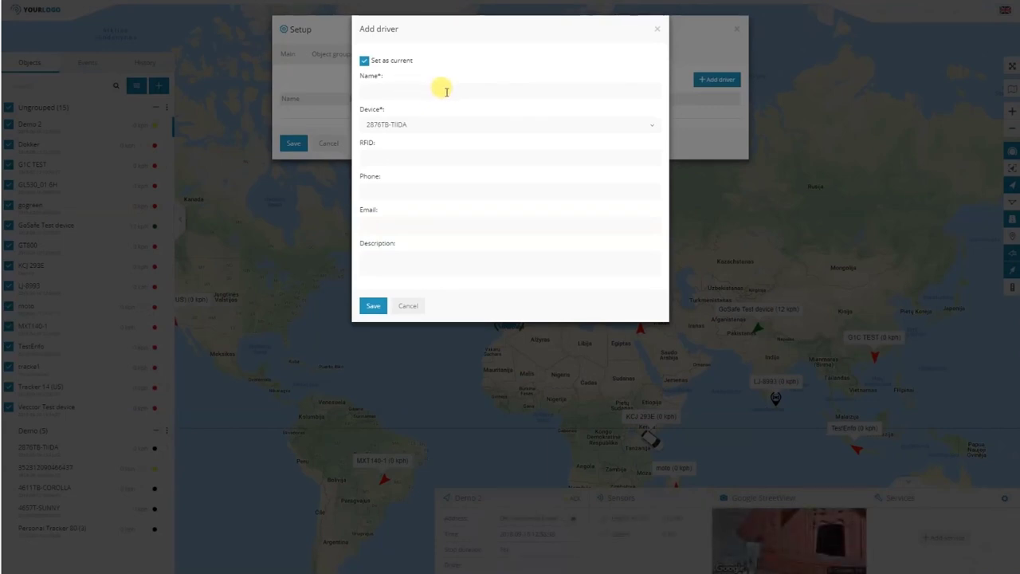
Step: Check the device field in the driver form and dismiss the form without adding a driver
click(392, 126)
click(392, 126)
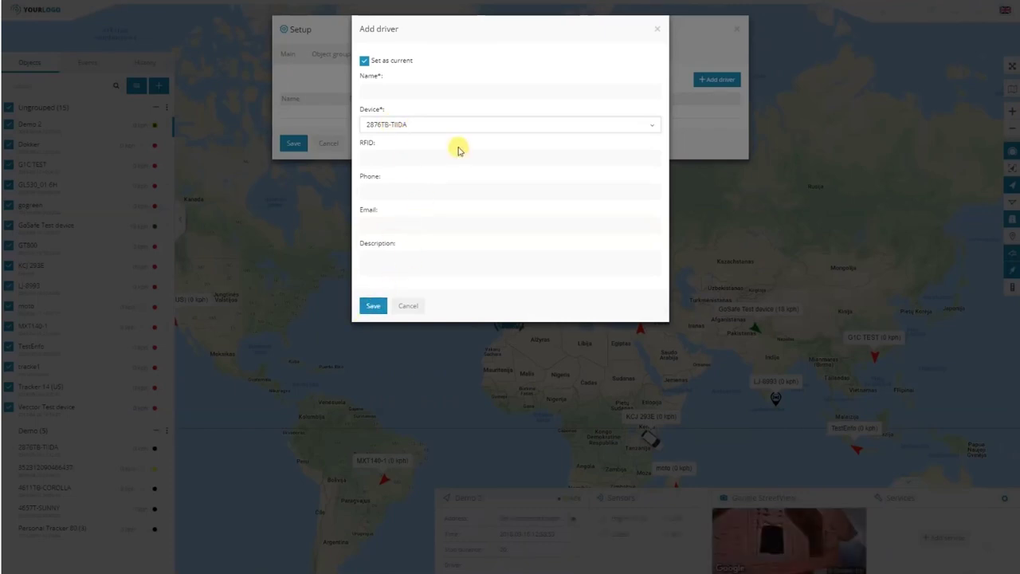
click(400, 310)
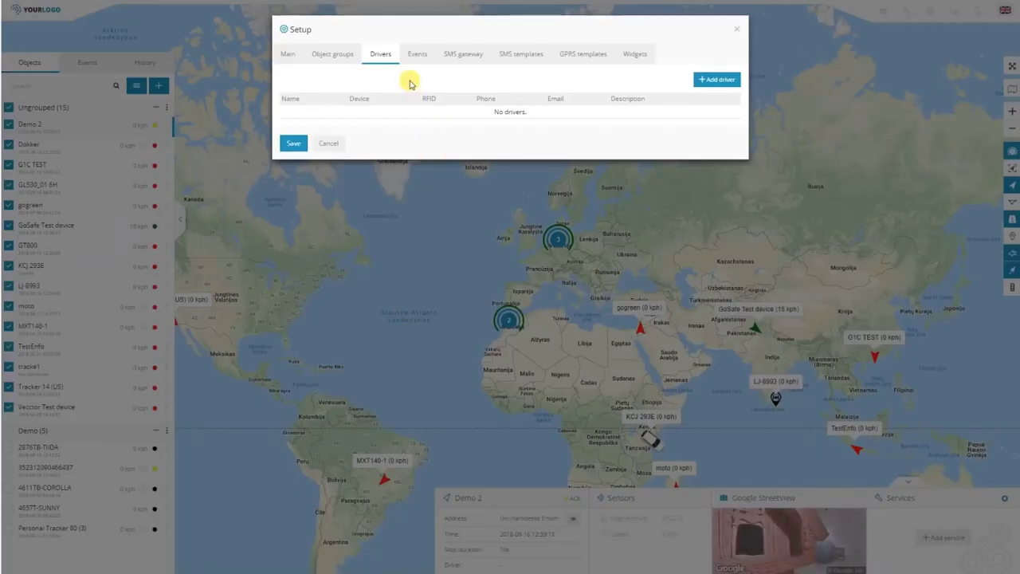
Step: Disable the Services widget in the Setup options and save the change
click(594, 54)
click(634, 55)
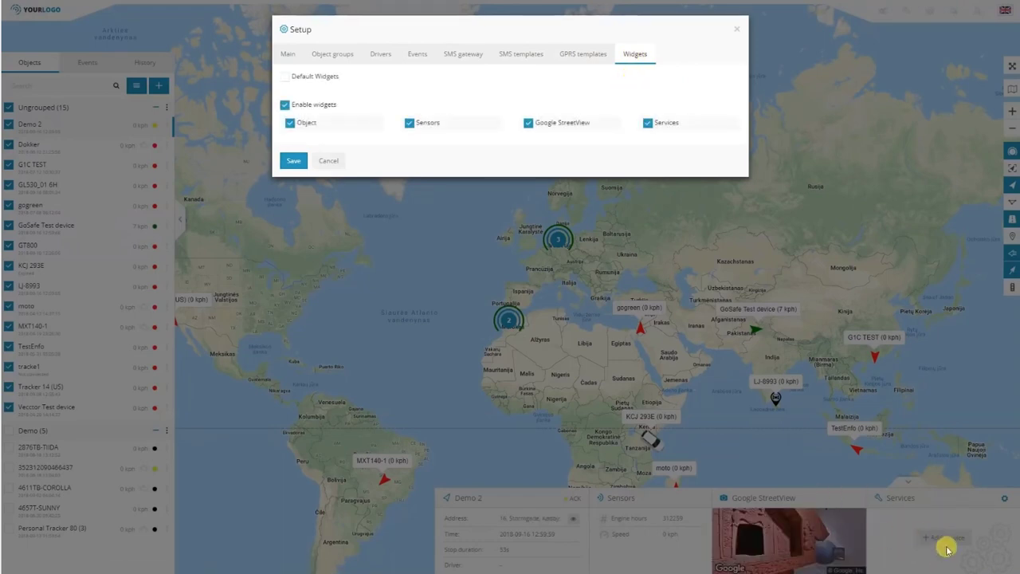
click(647, 125)
click(293, 160)
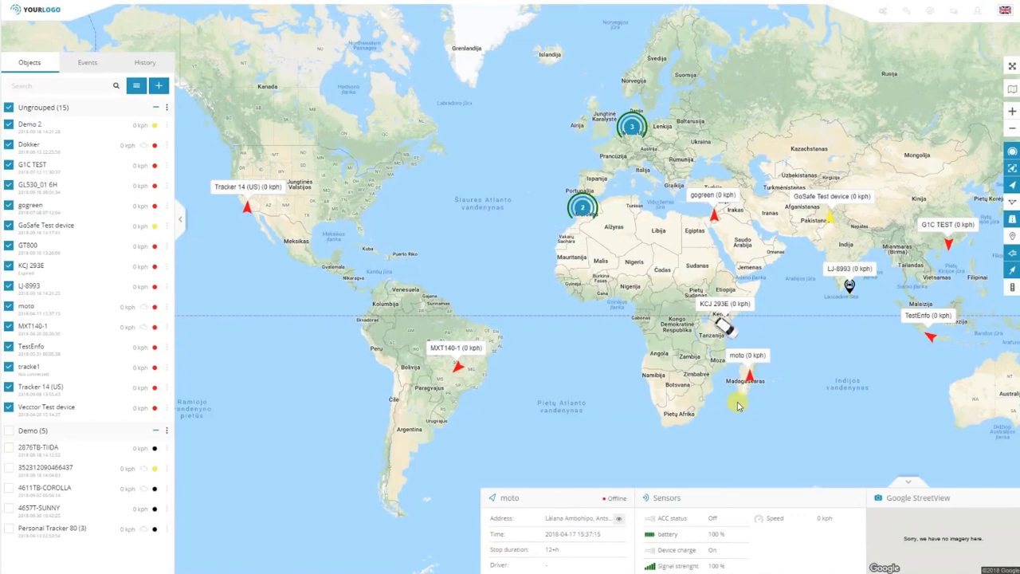
Step: Open the Alerts tool and review the actions available for the first alert in the list
click(906, 18)
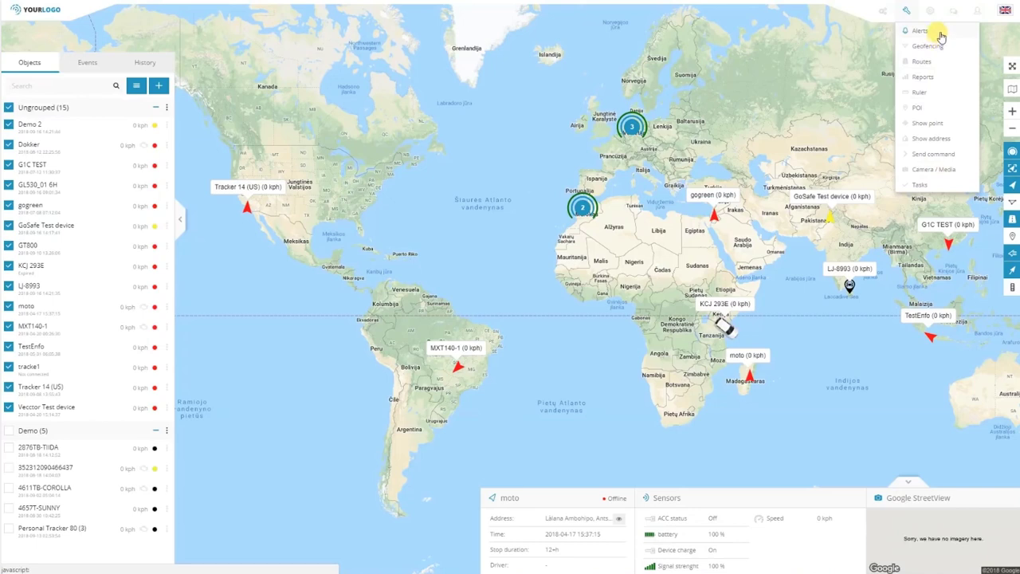
click(939, 35)
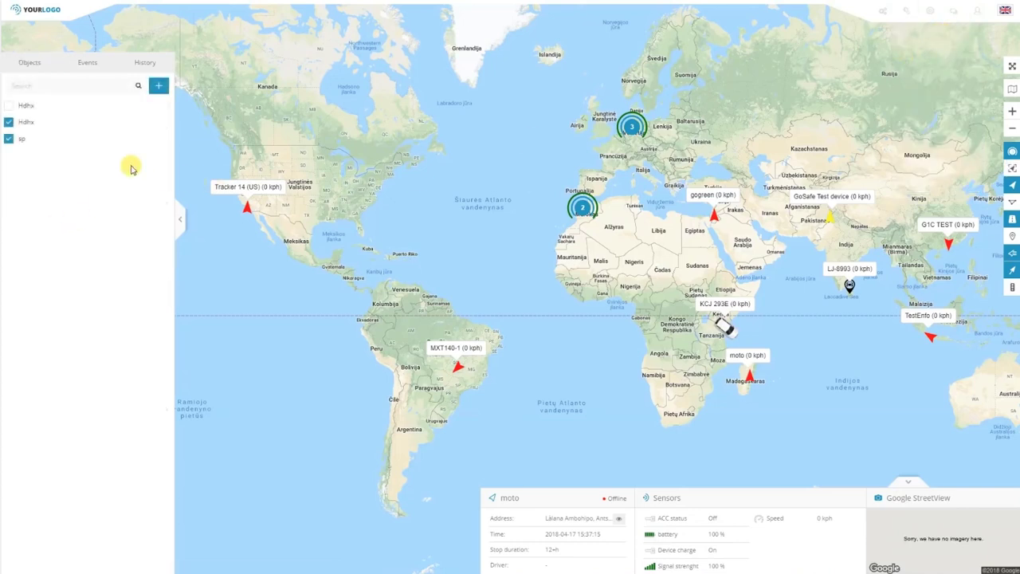
click(169, 106)
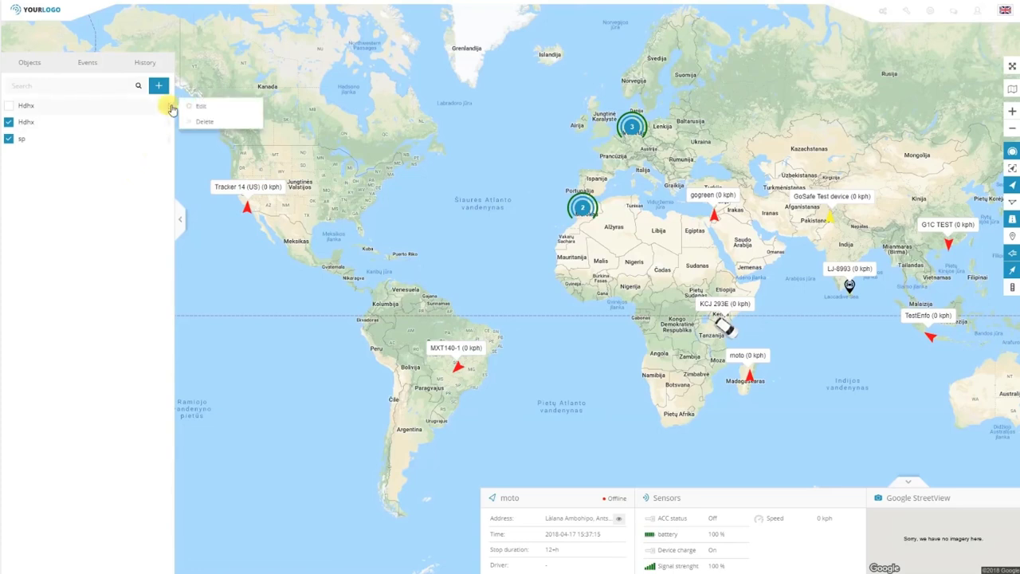
click(169, 110)
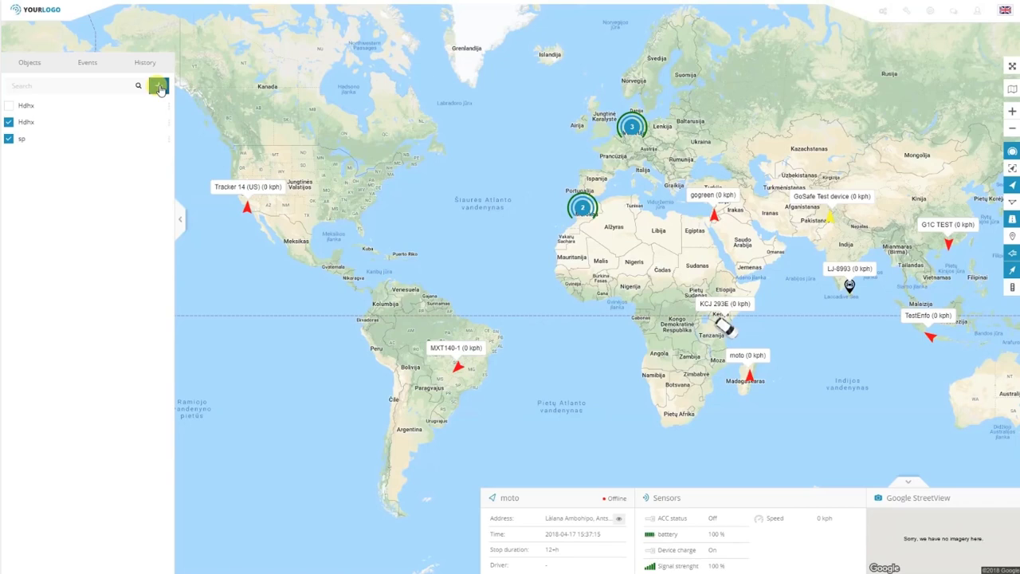
Step: Start a new alert named "Alert name" and apply it to all devices
click(159, 87)
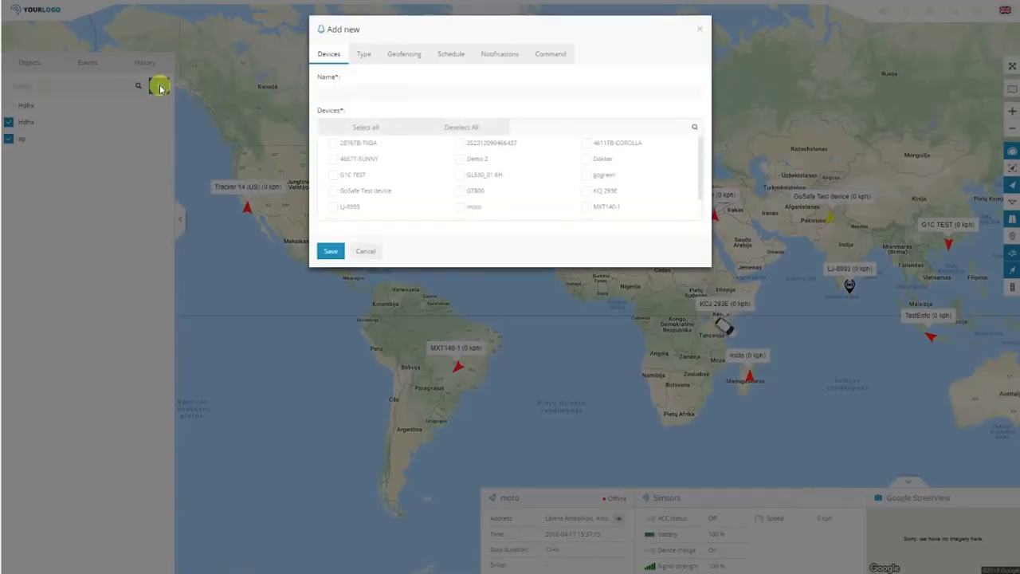
click(350, 87)
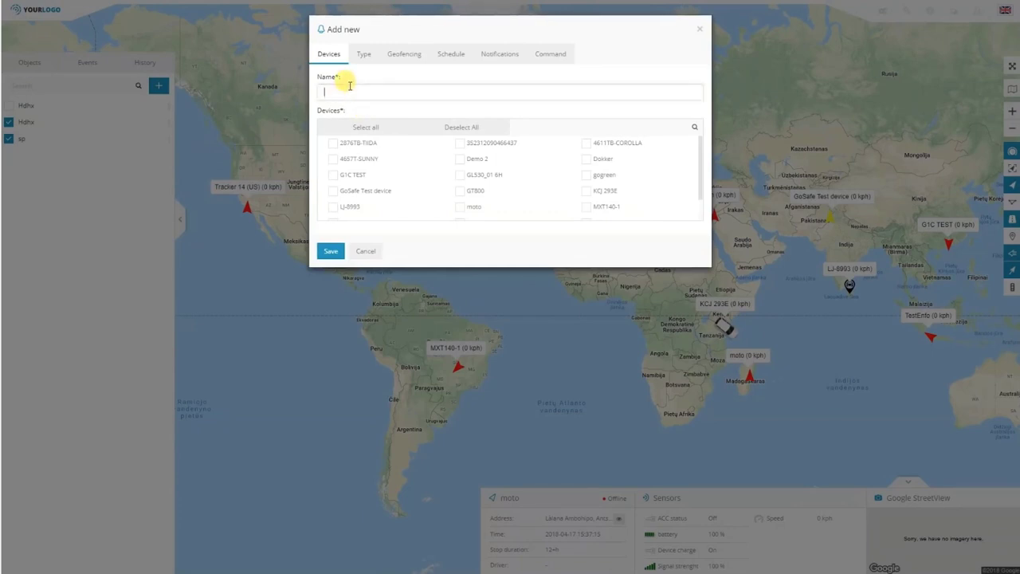
text(Alert name)
click(340, 144)
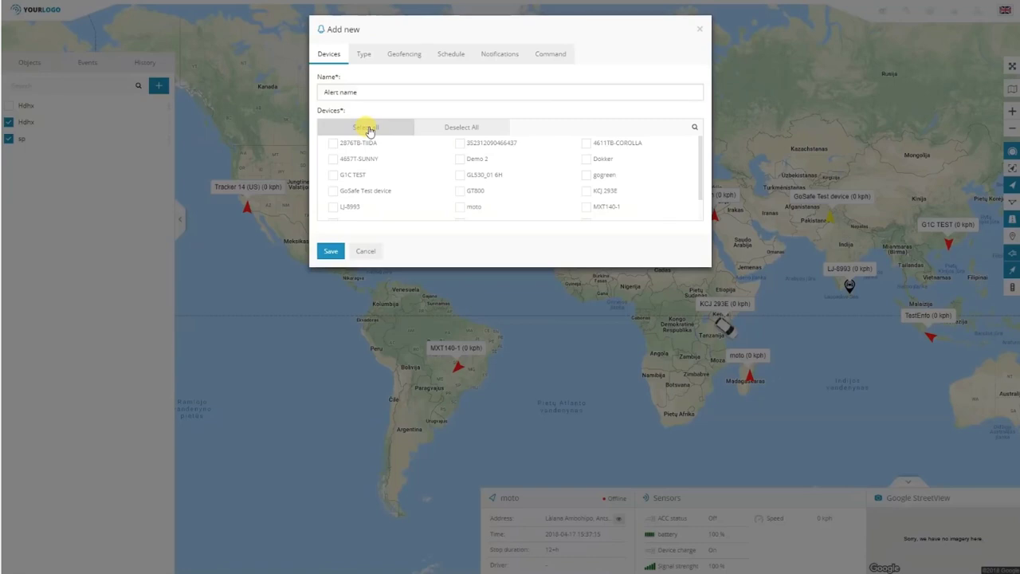
click(369, 130)
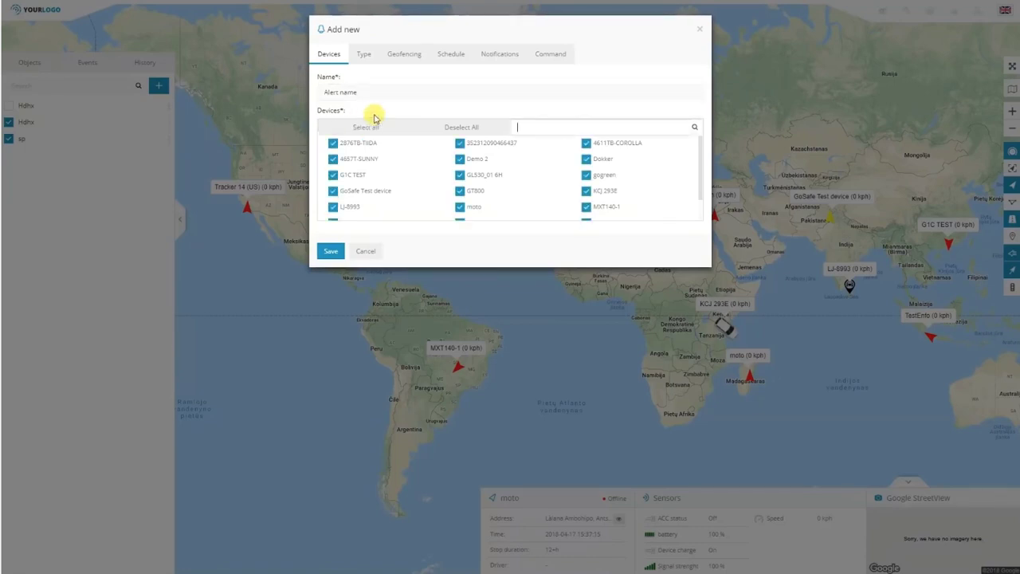
Step: Set the new alert's type to Overspeed with a limit of 25 kph
click(365, 55)
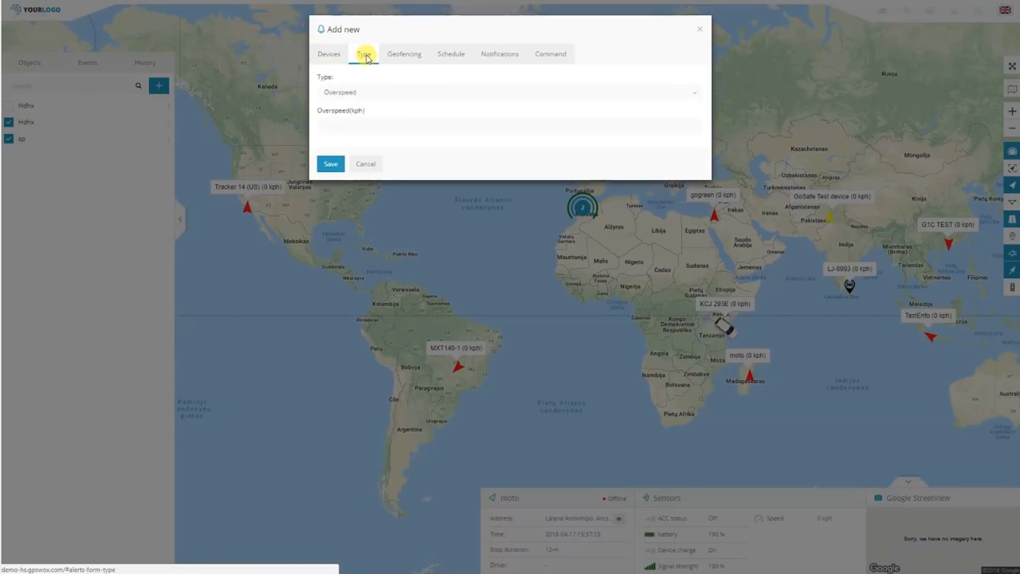
click(383, 94)
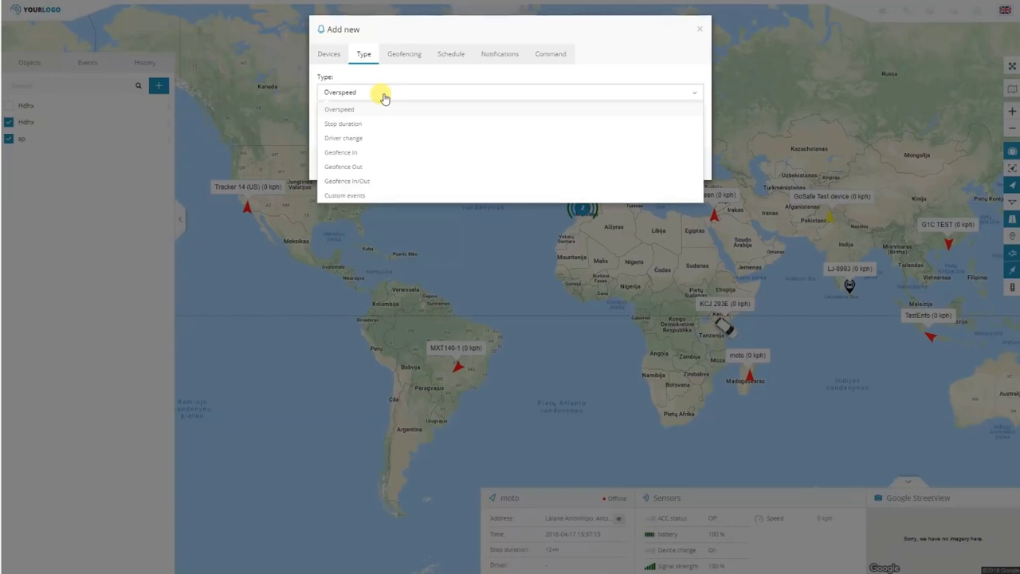
click(341, 111)
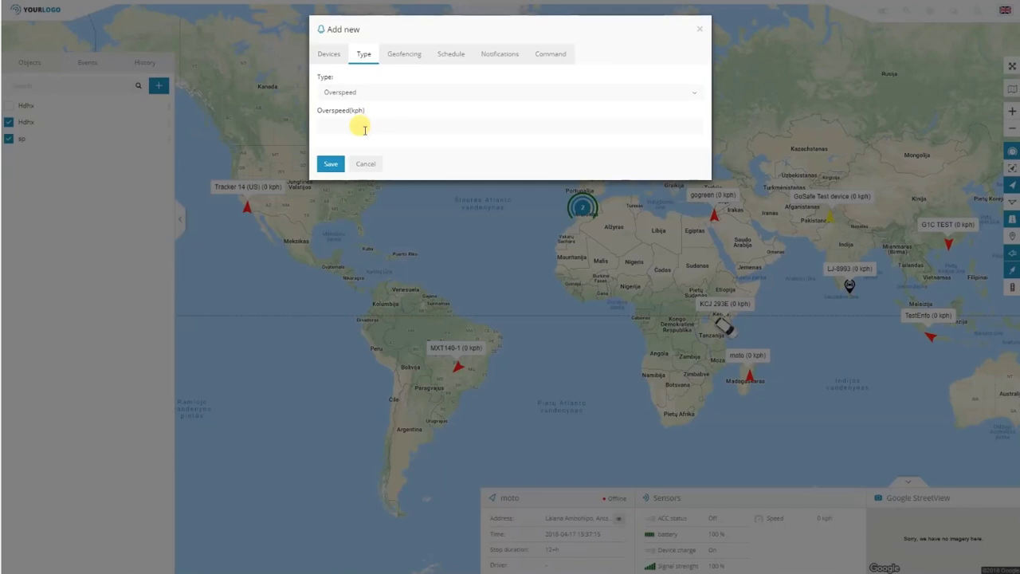
click(364, 124)
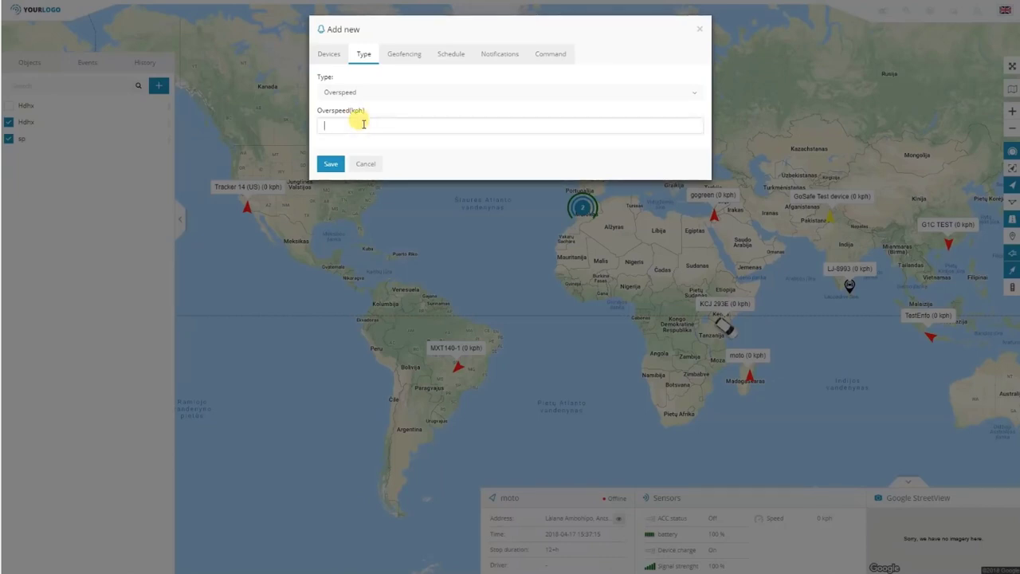
text(25)
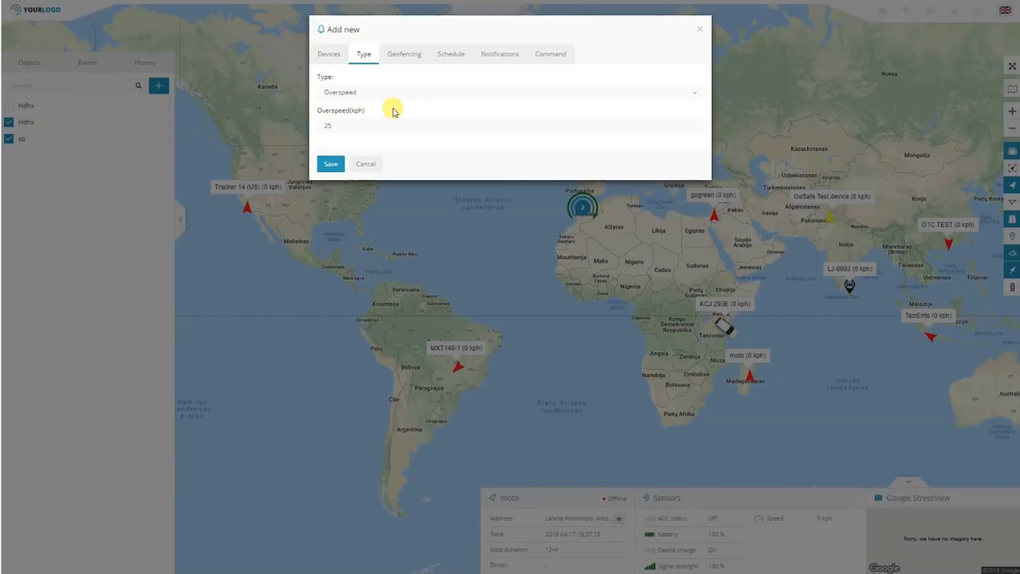
Step: Try the Stop duration alert type with 15 minutes, and switch the type to Driver change
click(358, 92)
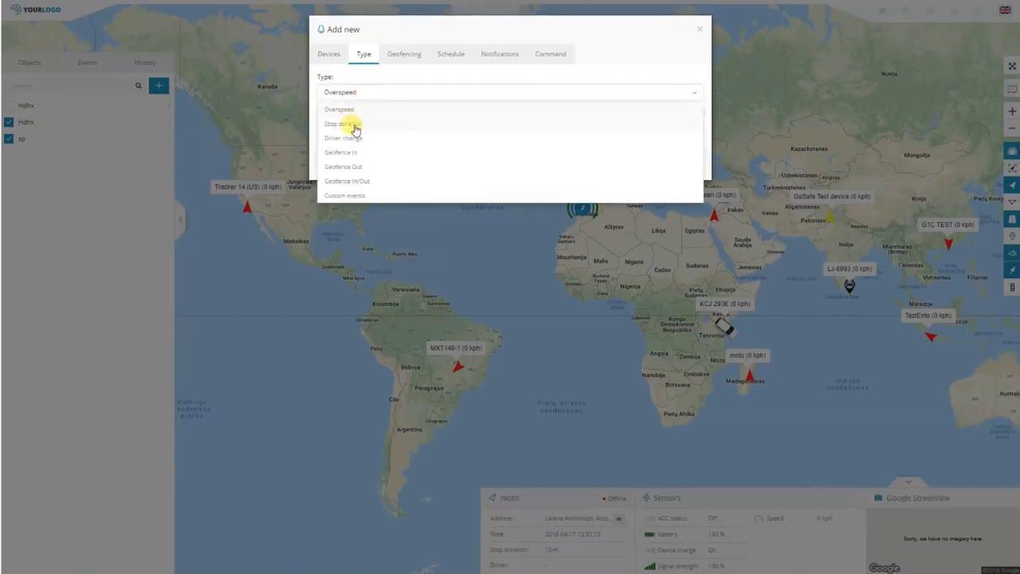
click(354, 126)
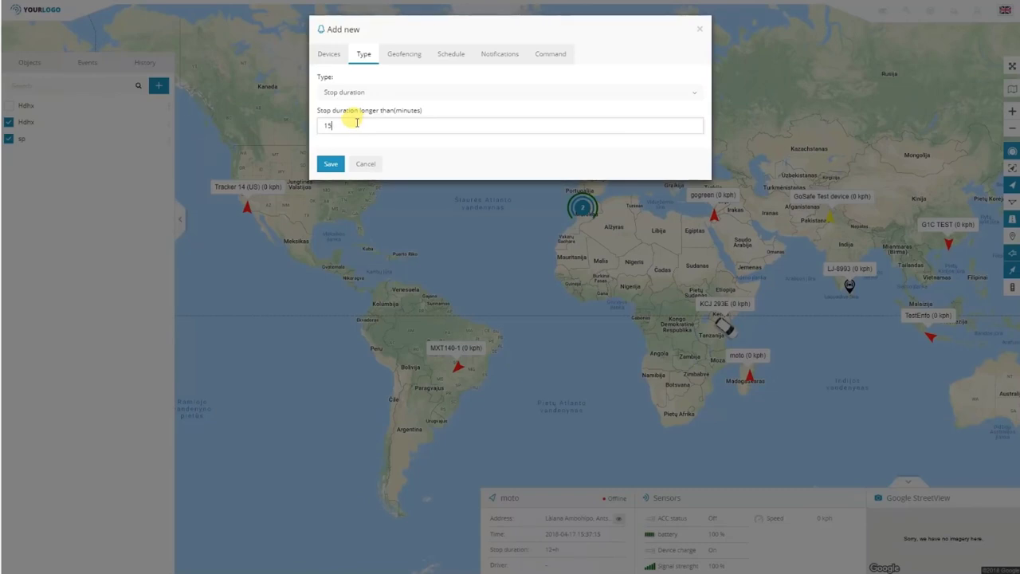
click(359, 92)
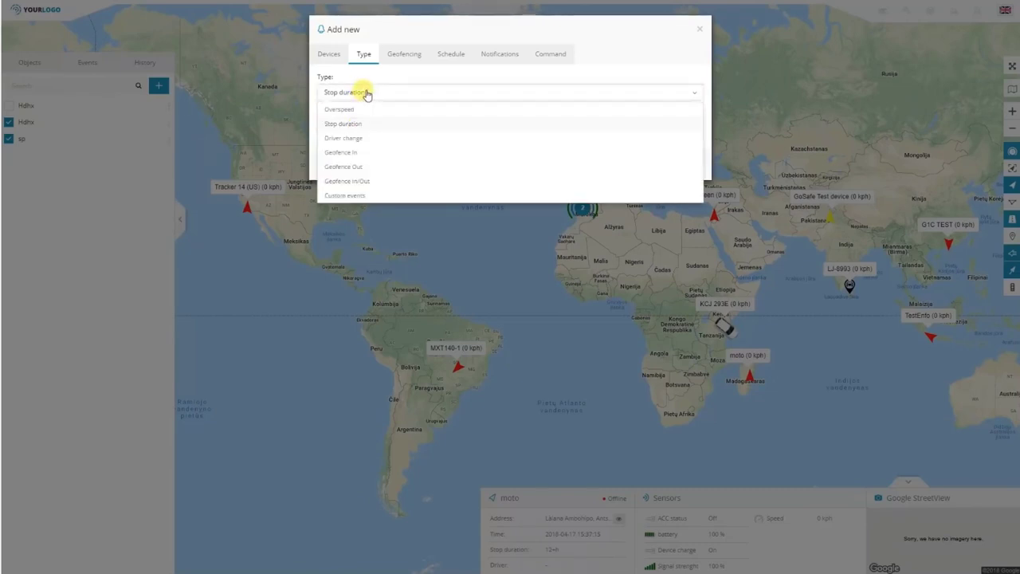
click(364, 140)
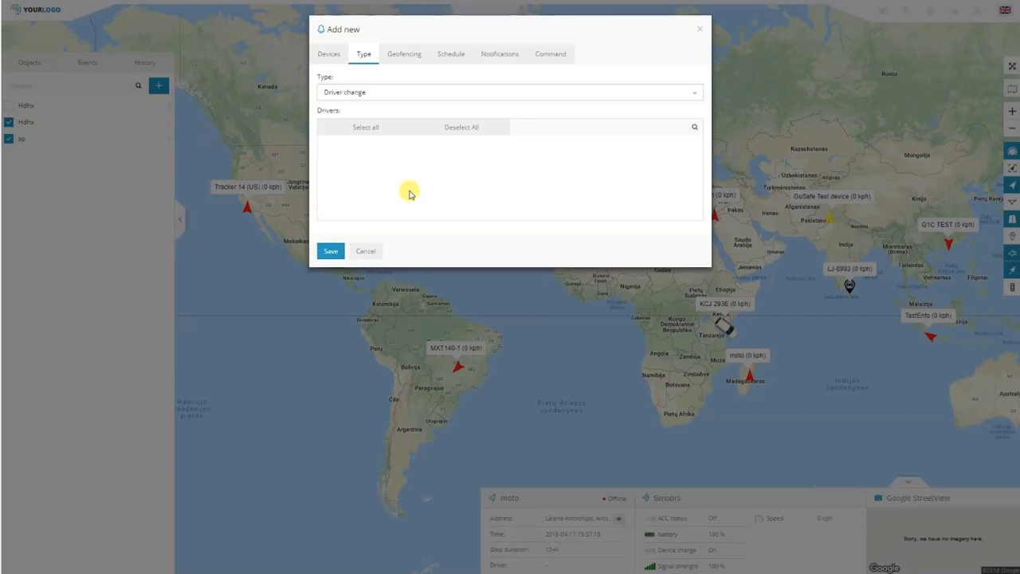
Step: Set the alert type to Geofence In and select all geofences for it
click(364, 93)
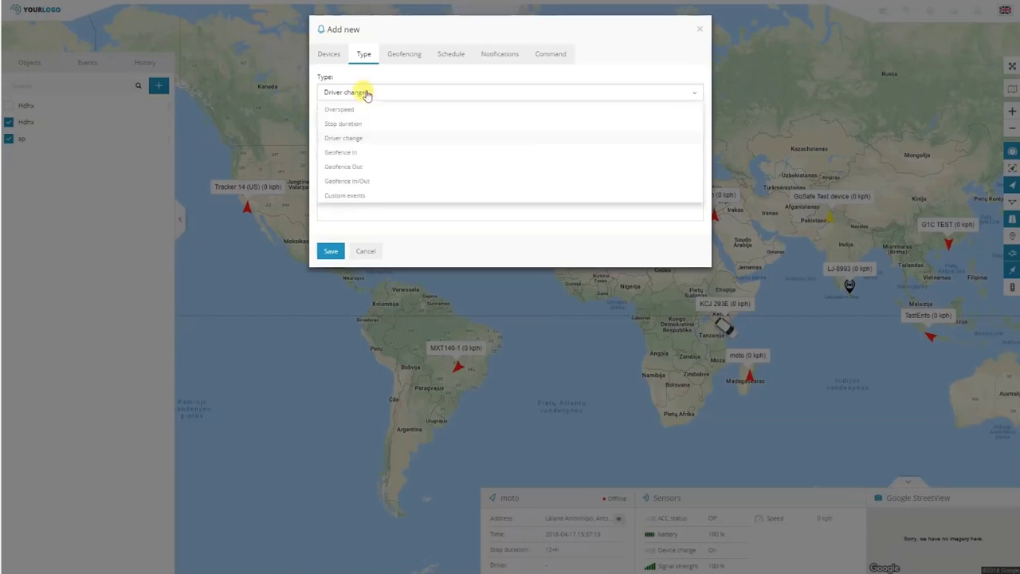
click(361, 154)
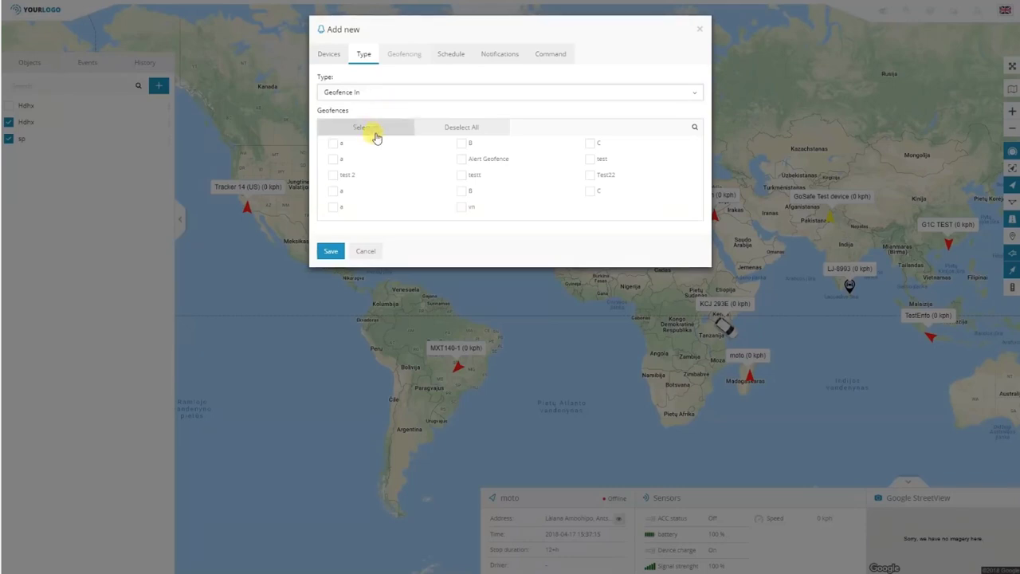
click(334, 145)
click(478, 159)
click(597, 177)
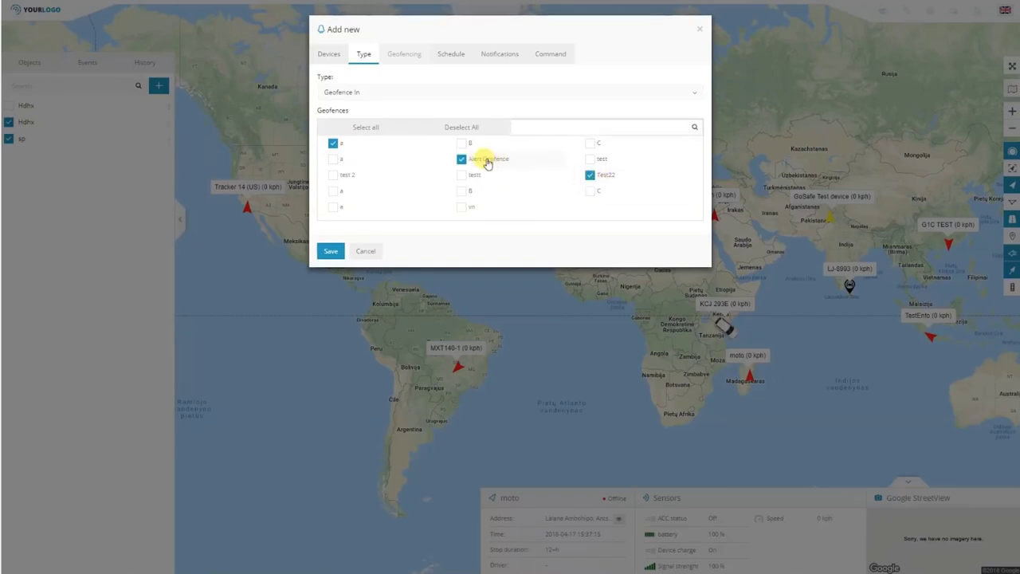
click(382, 133)
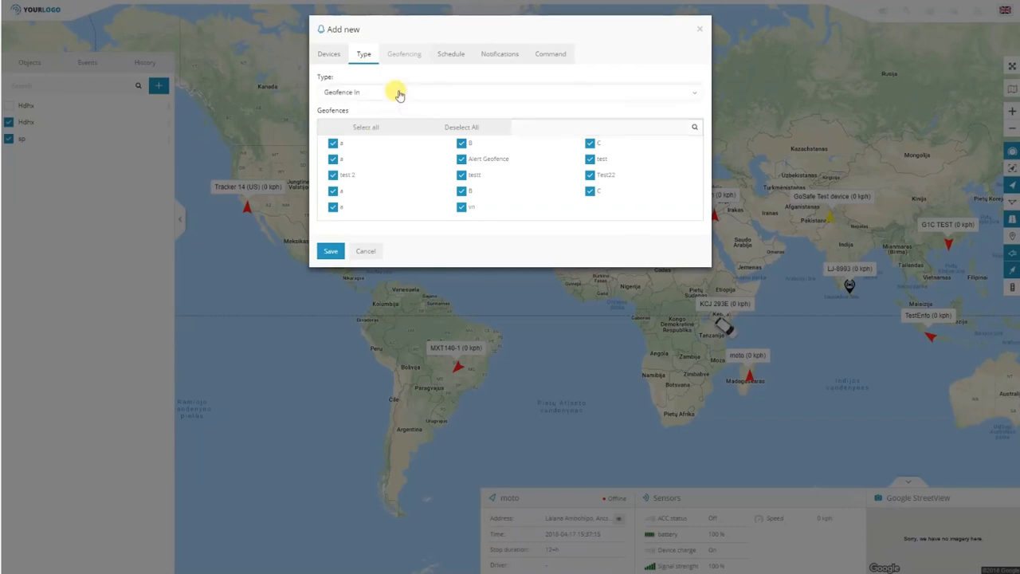
Step: Switch the alert type to Geofence Out with all geofences selected
click(399, 93)
click(384, 169)
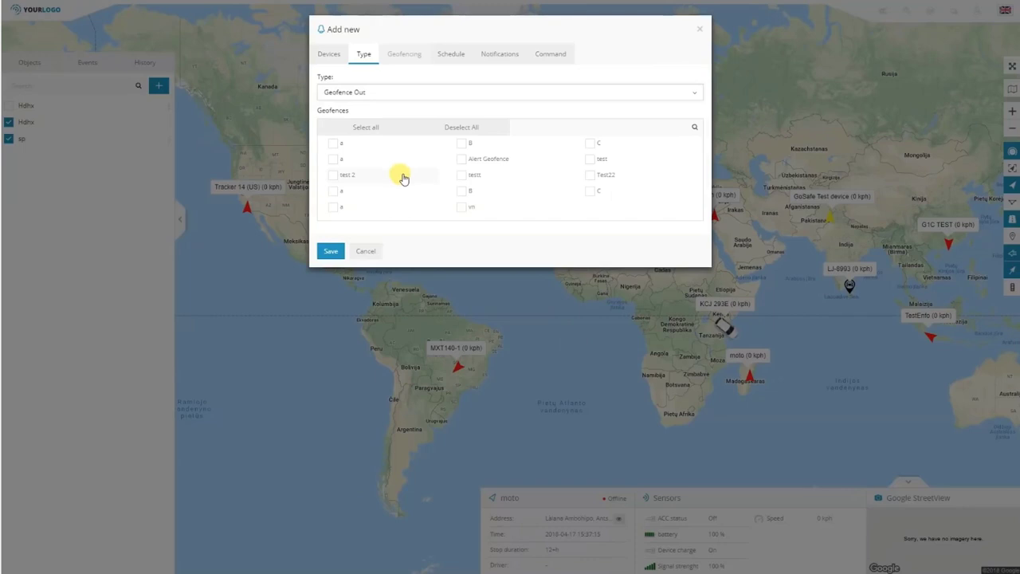
click(376, 129)
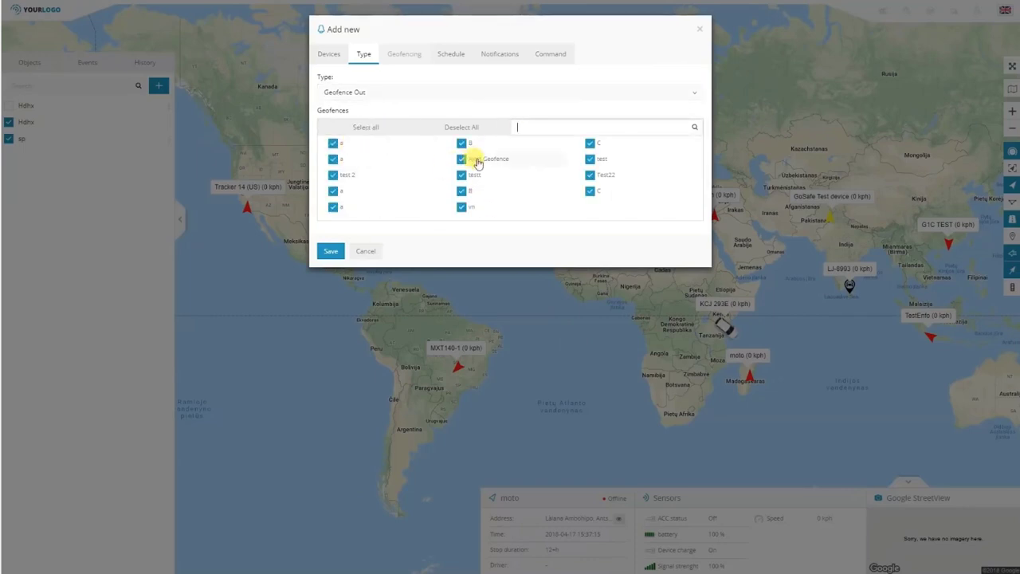
Step: Set the alert type to Geofence In/Out
click(403, 95)
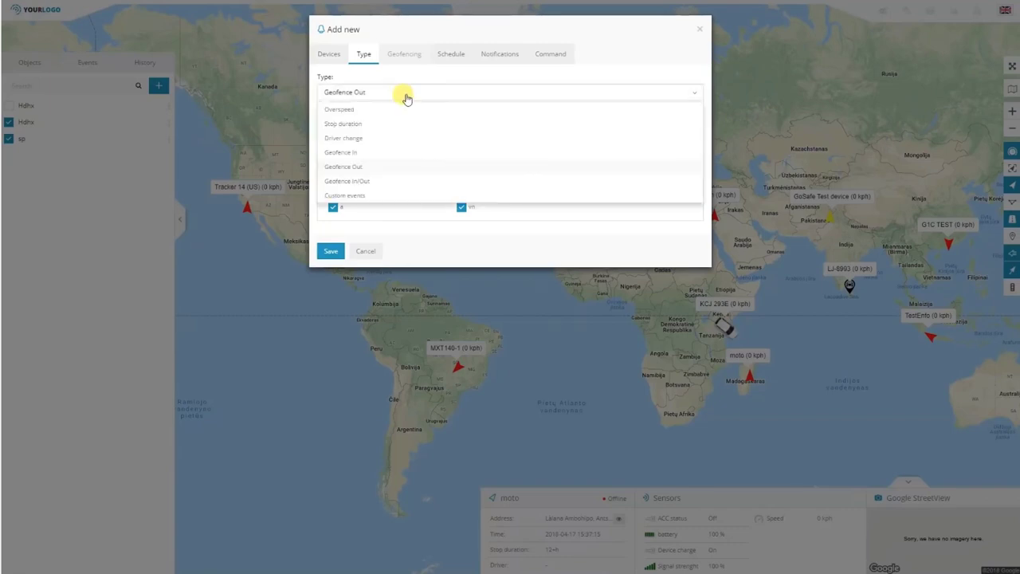
click(369, 183)
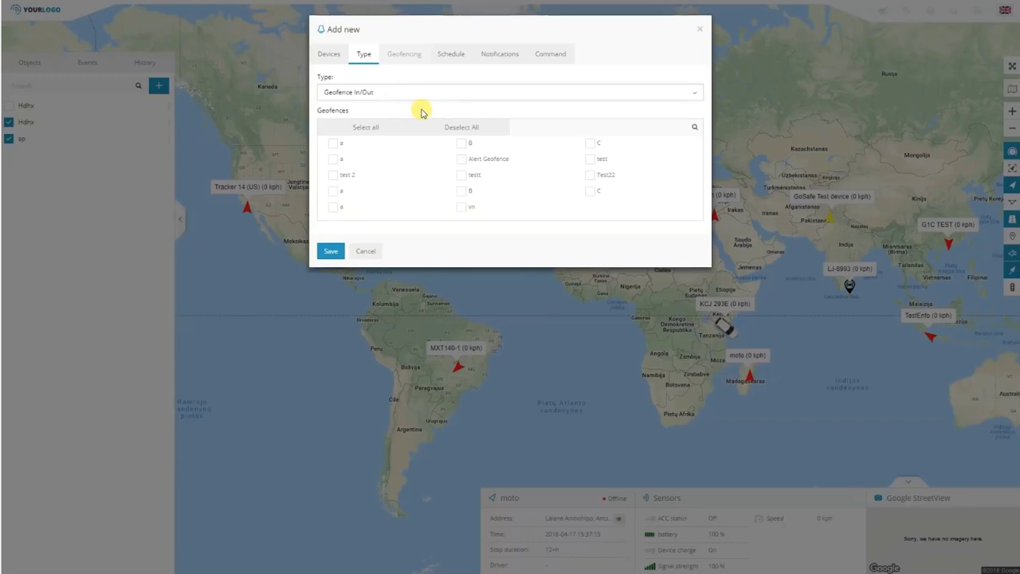
Step: Enable the alert's schedule, trying full days on Monday, Tuesday and Saturday before applying the Weekend preset
click(451, 54)
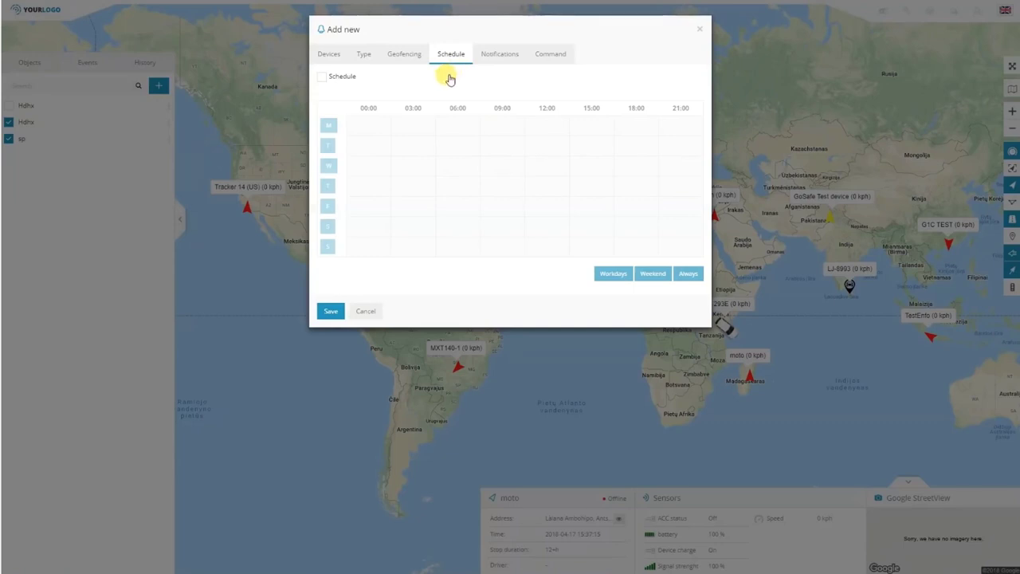
click(322, 78)
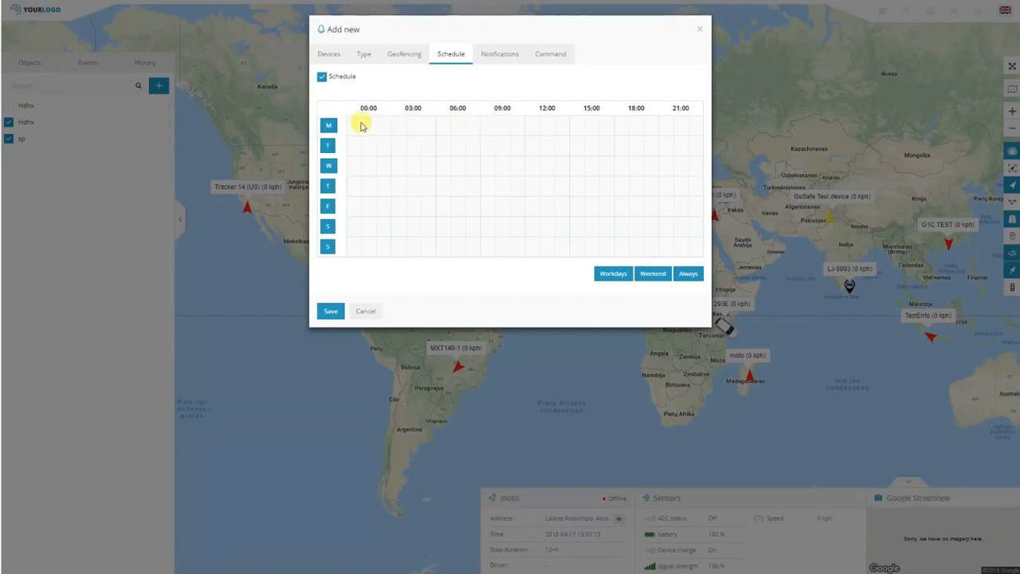
drag(353, 127, 378, 133)
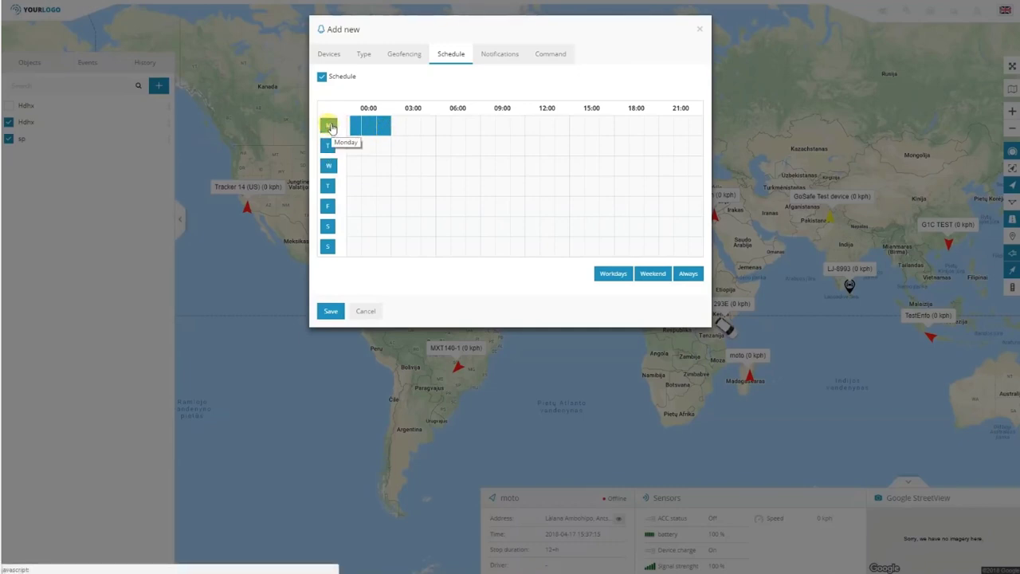
click(329, 126)
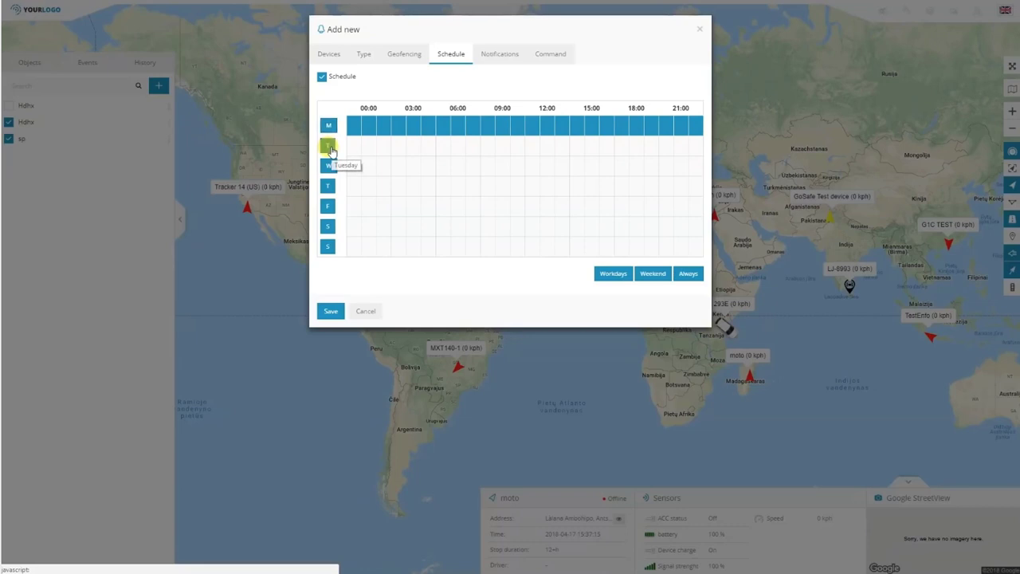
click(329, 147)
click(327, 227)
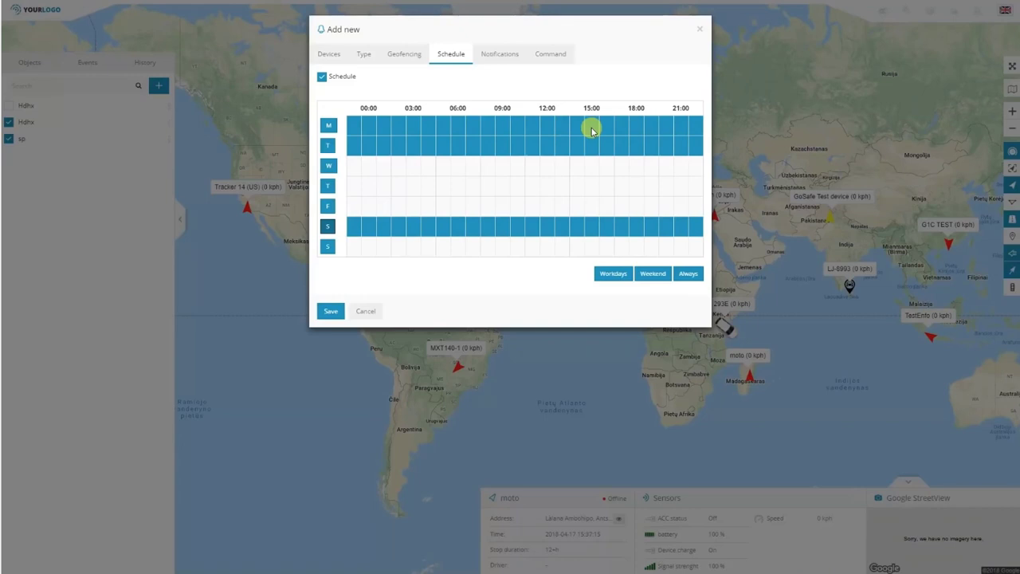
click(651, 275)
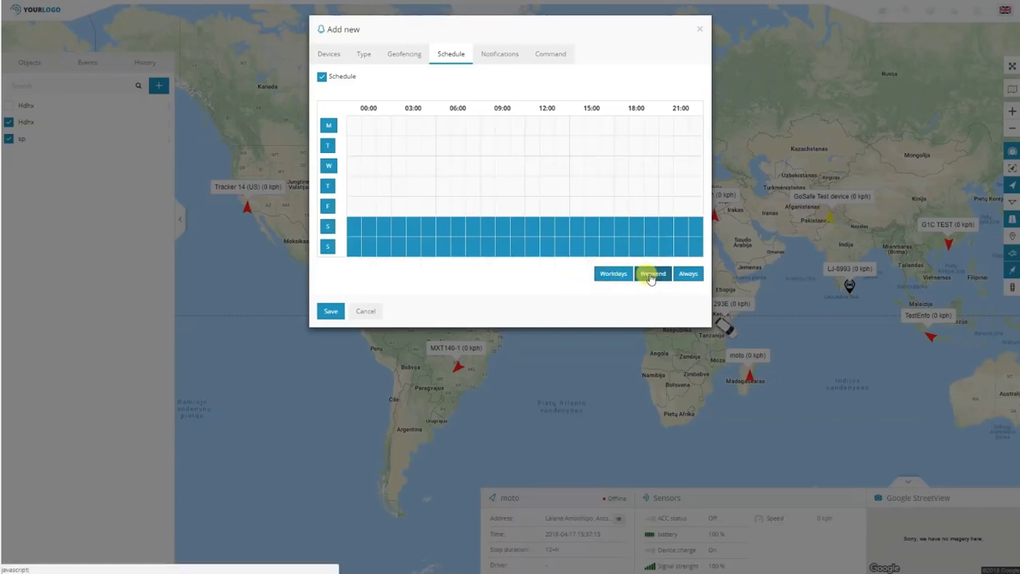
Step: Apply the Workdays preset to the alert's schedule and enable its email, SMS and webhook notifications
click(608, 276)
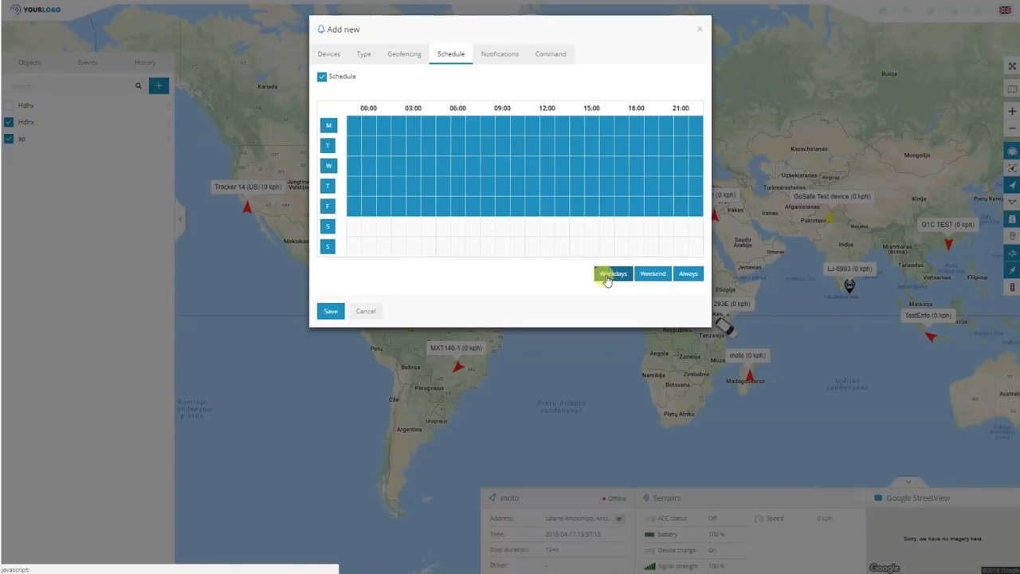
click(494, 59)
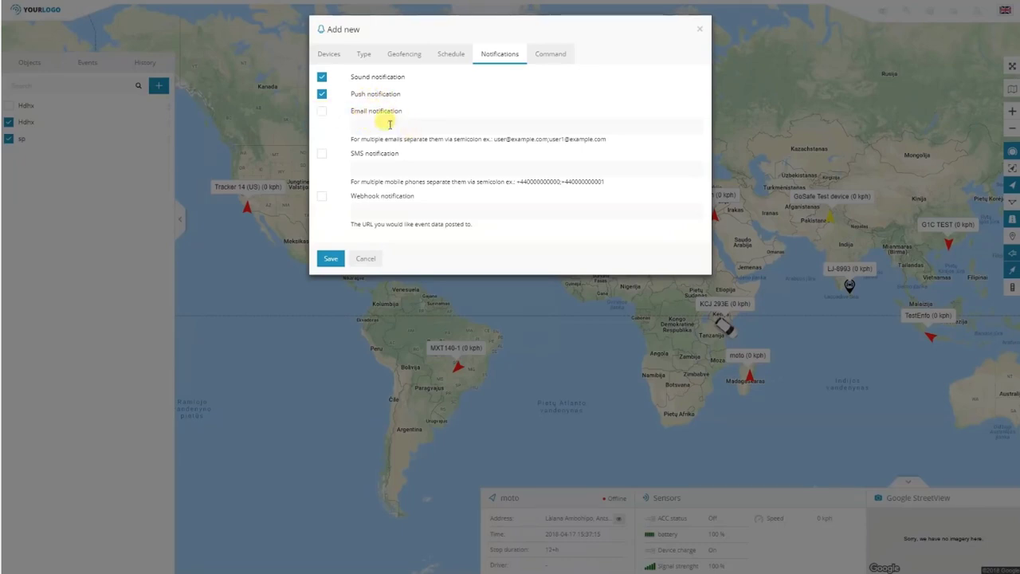
click(321, 112)
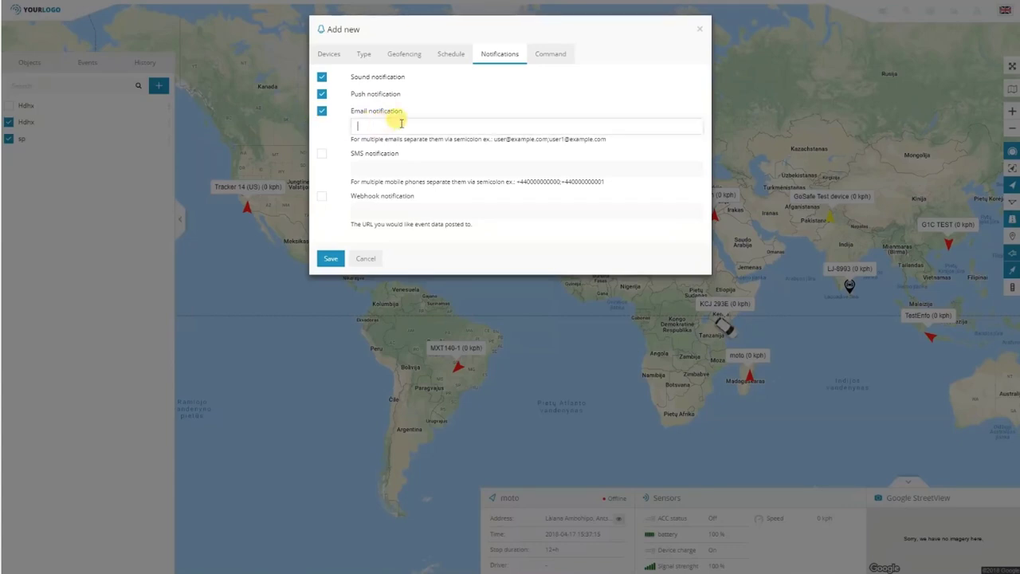
click(323, 153)
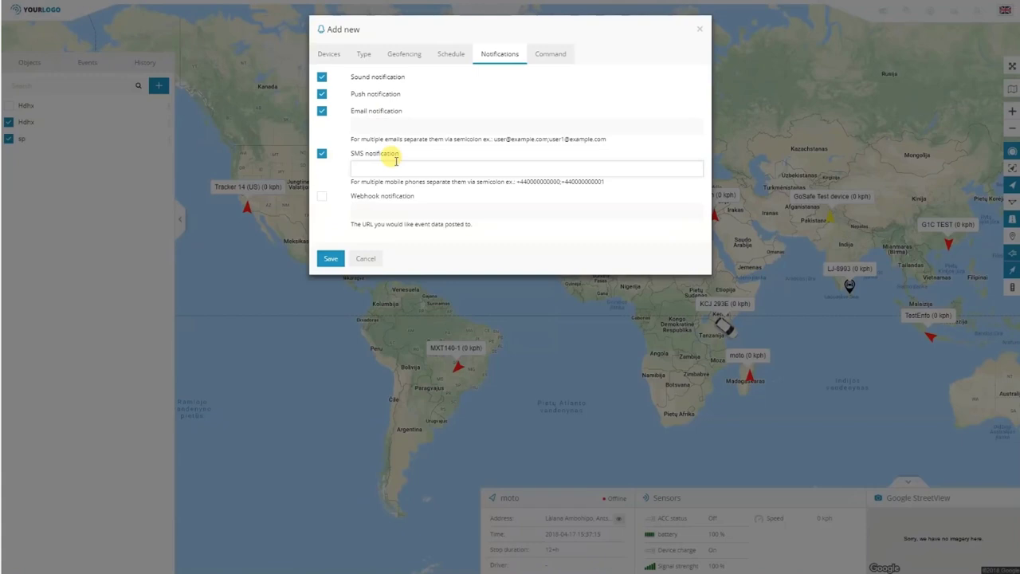
click(323, 195)
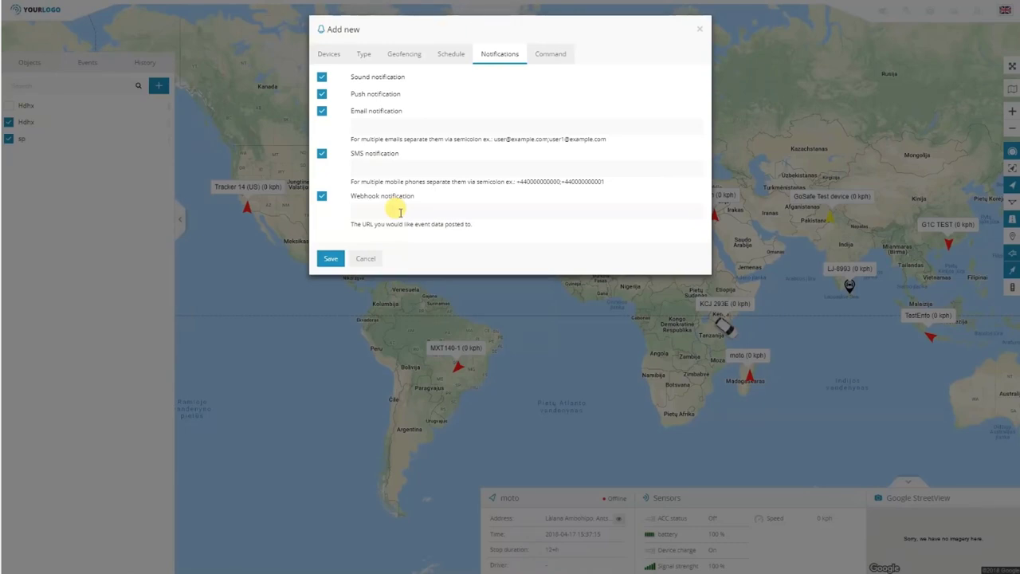
click(400, 212)
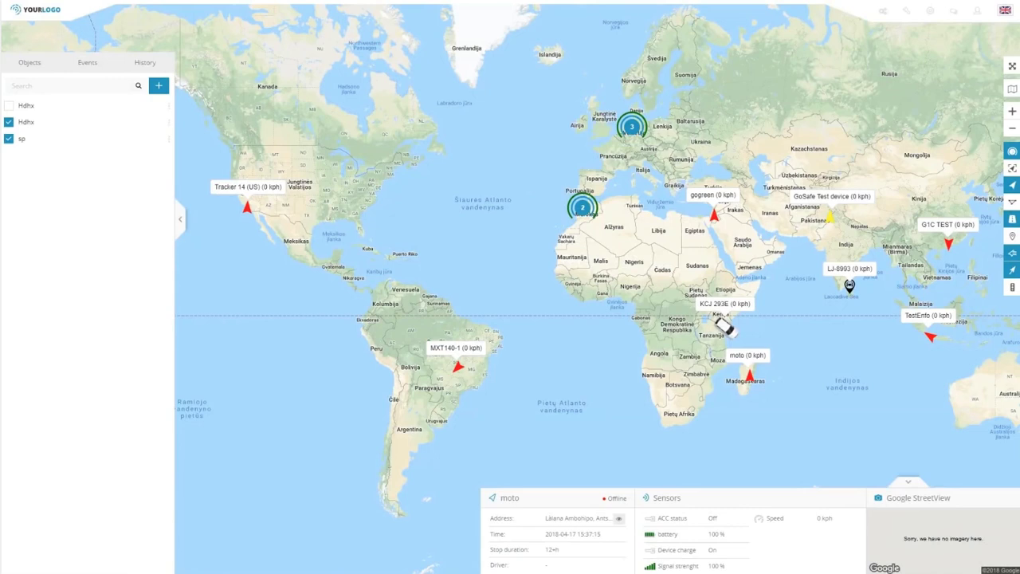
Step: Open the geofence list and show its export and import options
click(906, 11)
click(948, 46)
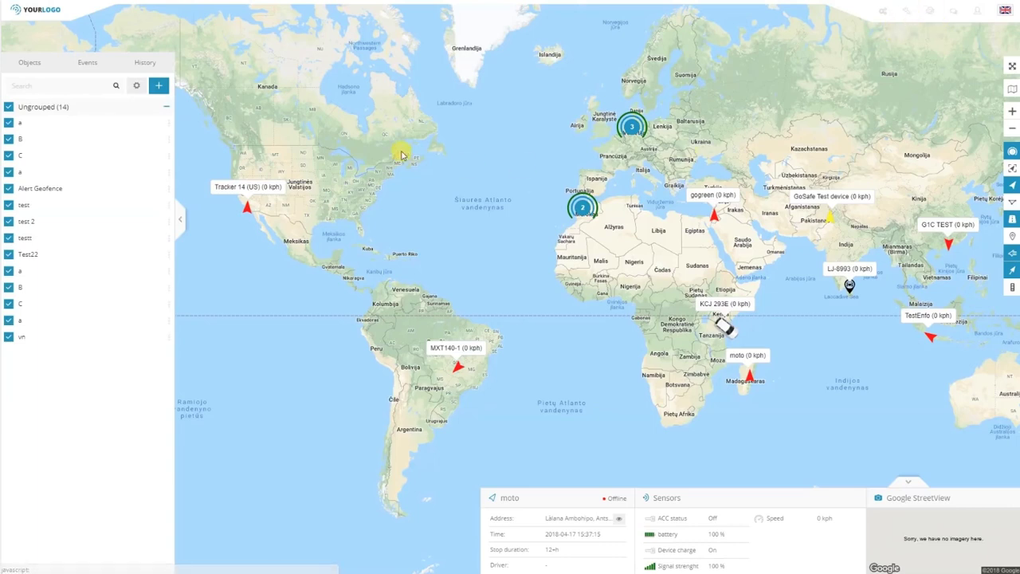
click(8, 222)
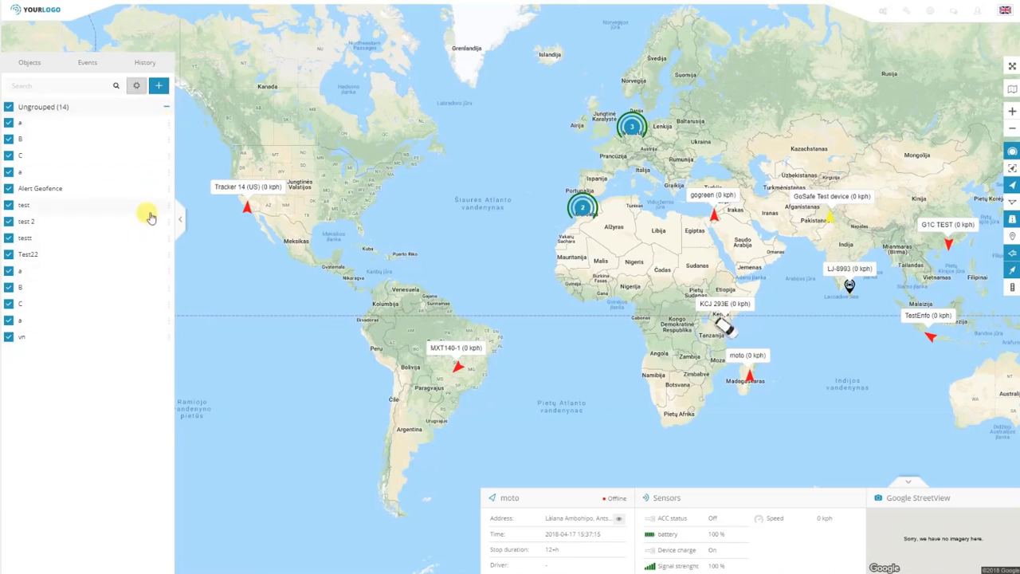
click(136, 86)
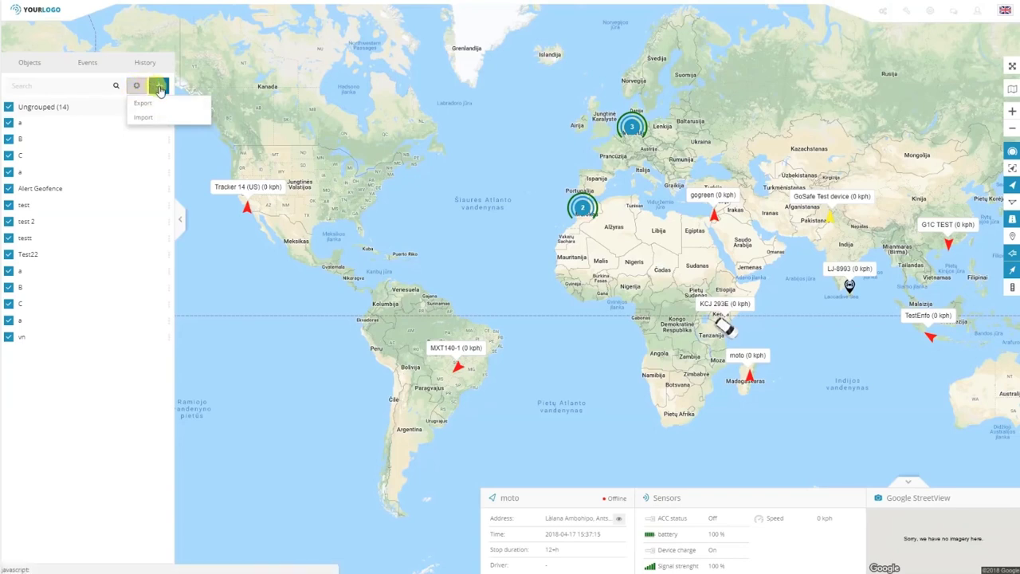
Step: Start a new geofence and draw a closed four-point polygon around Niger in northern Africa
click(162, 86)
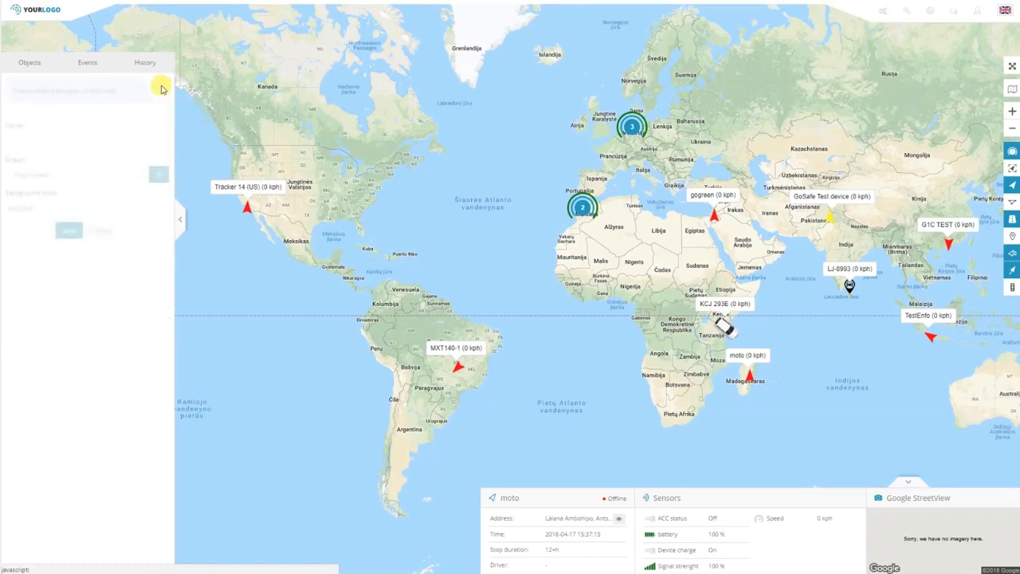
click(116, 130)
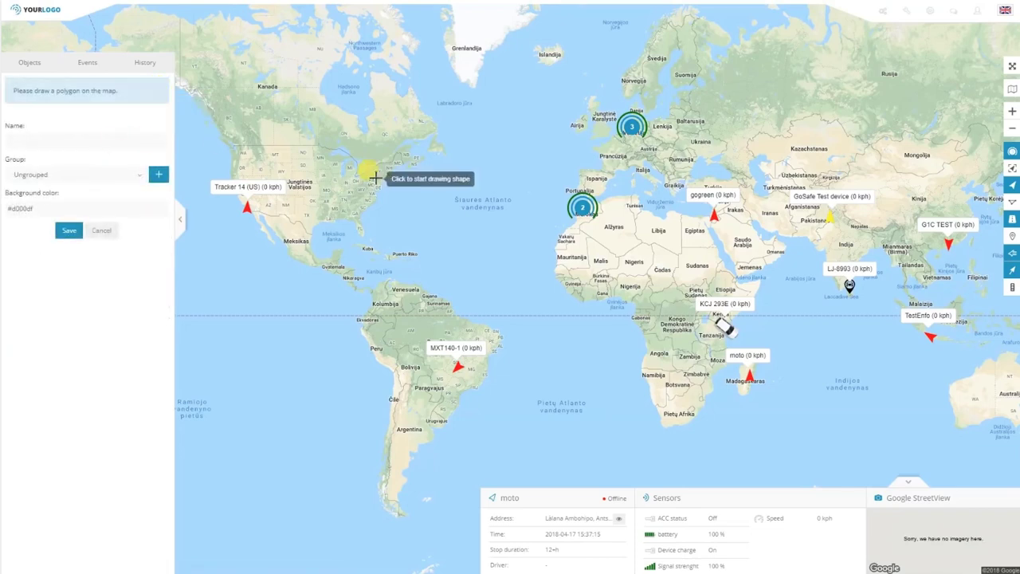
click(602, 250)
click(628, 275)
click(661, 243)
click(639, 227)
click(602, 251)
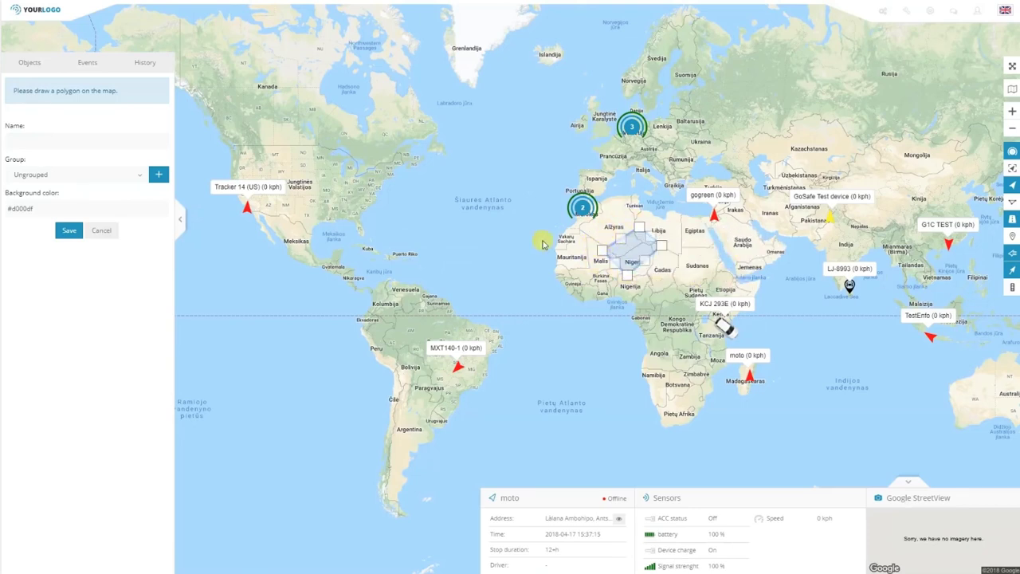
Step: Name the new geofence My geofence, keeping its group as Ungrouped
click(43, 138)
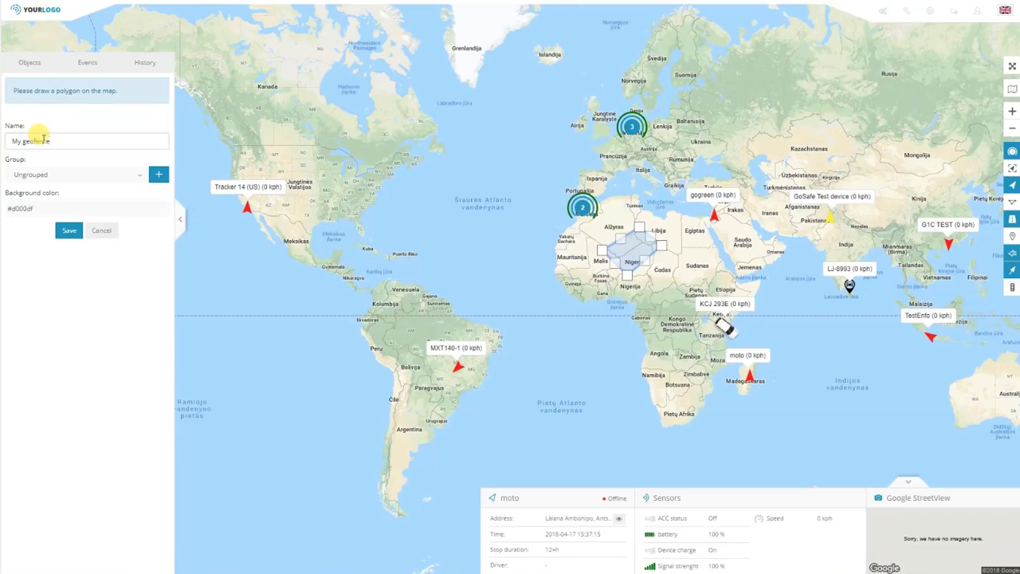
click(137, 179)
click(139, 180)
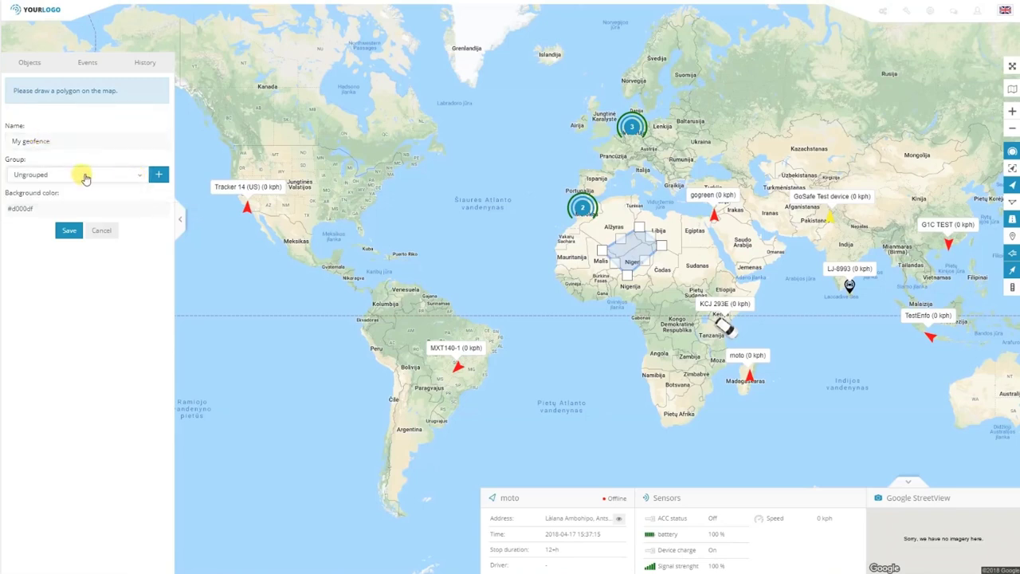
click(57, 177)
click(48, 175)
Step: View the name fields for adding geofence groups and close the groups editor without saving
click(159, 176)
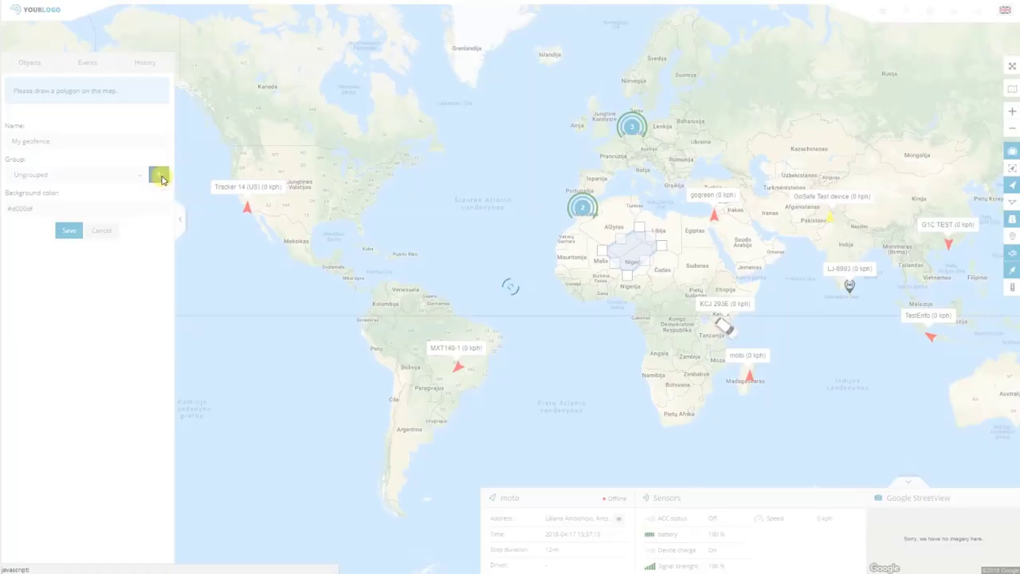
click(399, 80)
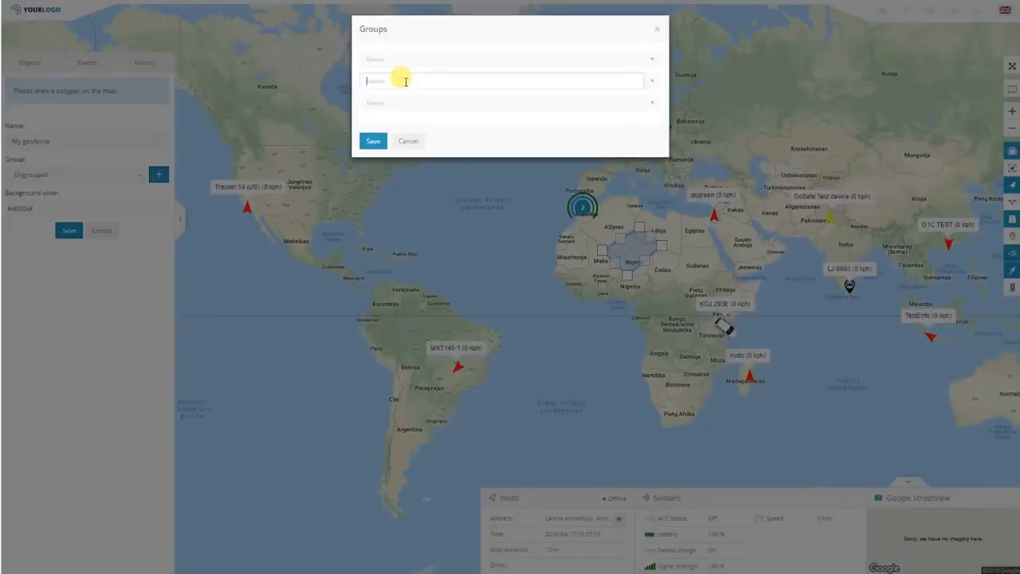
click(391, 58)
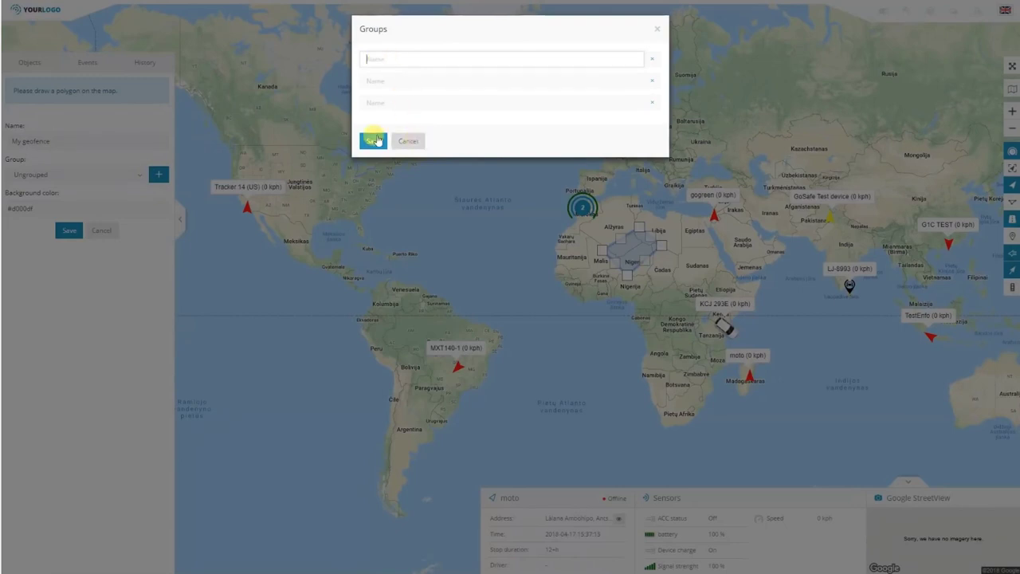
click(408, 140)
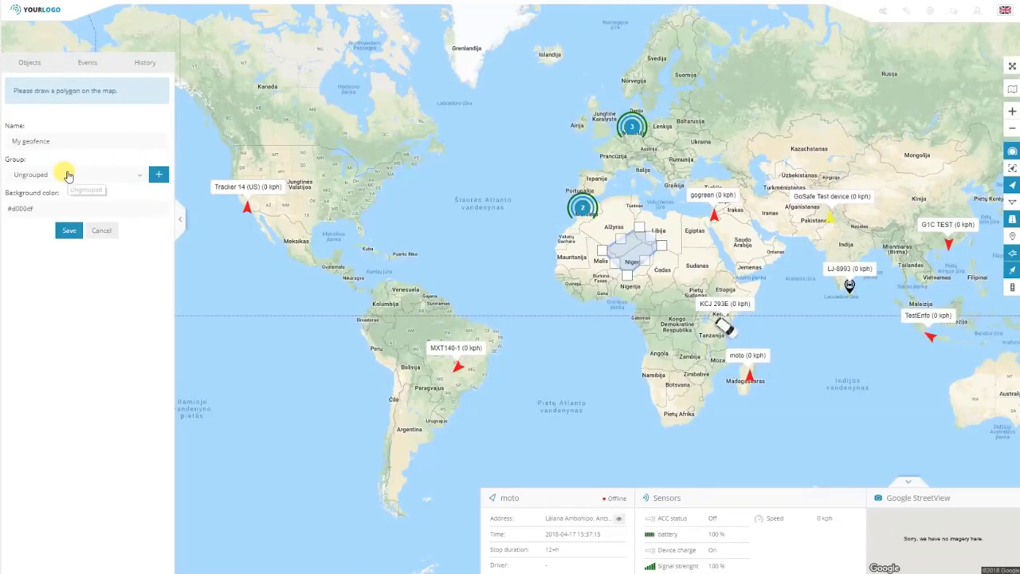
Step: Set the geofence's background color to green #13ed36 and save the geofence
click(44, 205)
drag(136, 231, 141, 223)
click(151, 251)
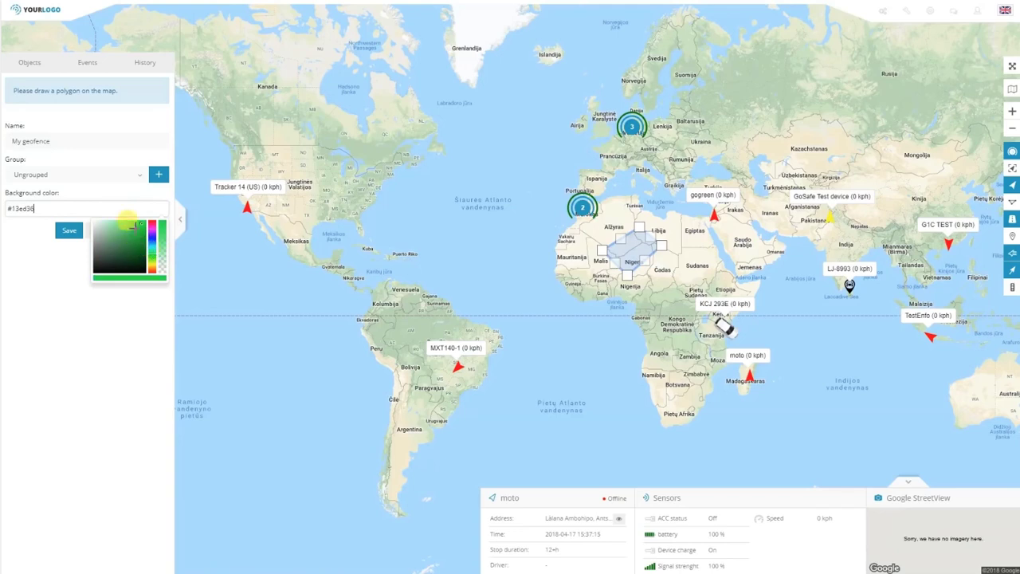
click(37, 276)
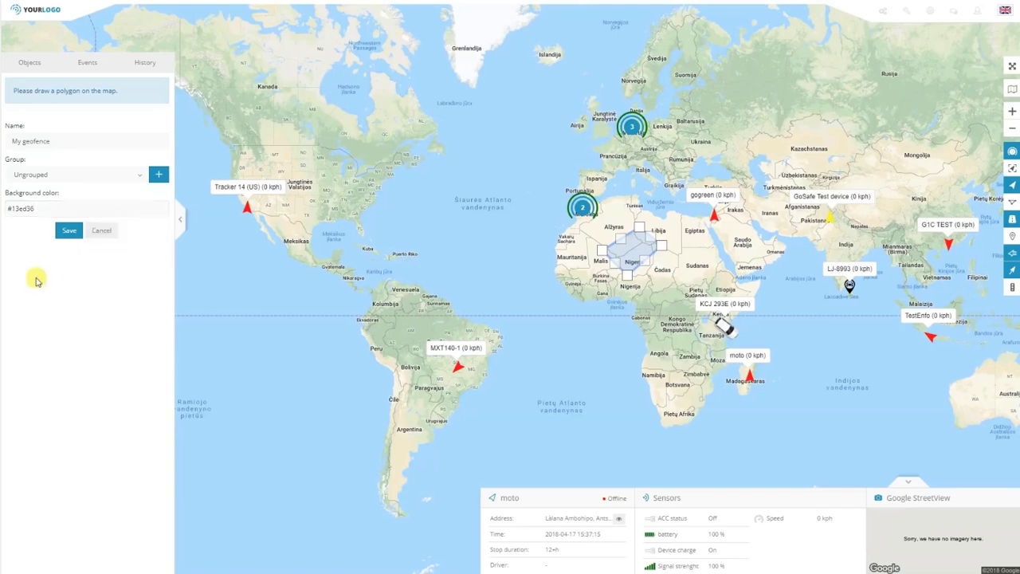
click(70, 232)
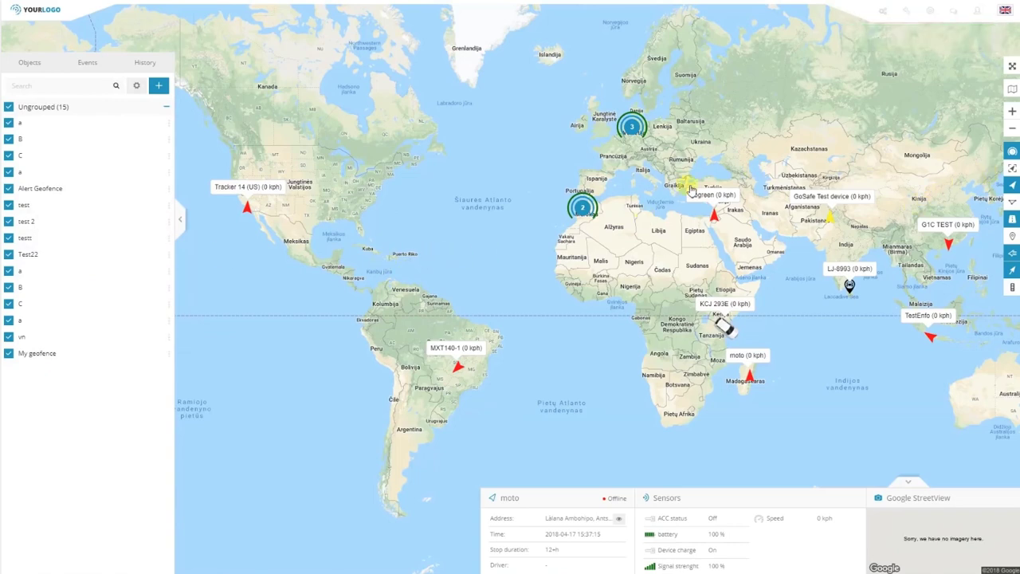
Step: Open the Reports tool and title the new report Fuel report
click(1012, 207)
click(906, 11)
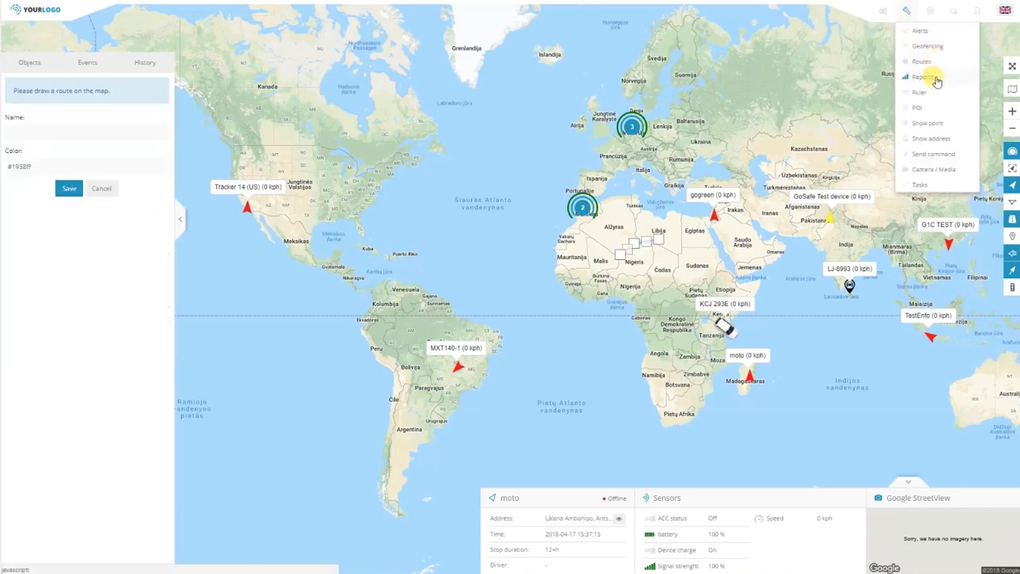
click(936, 79)
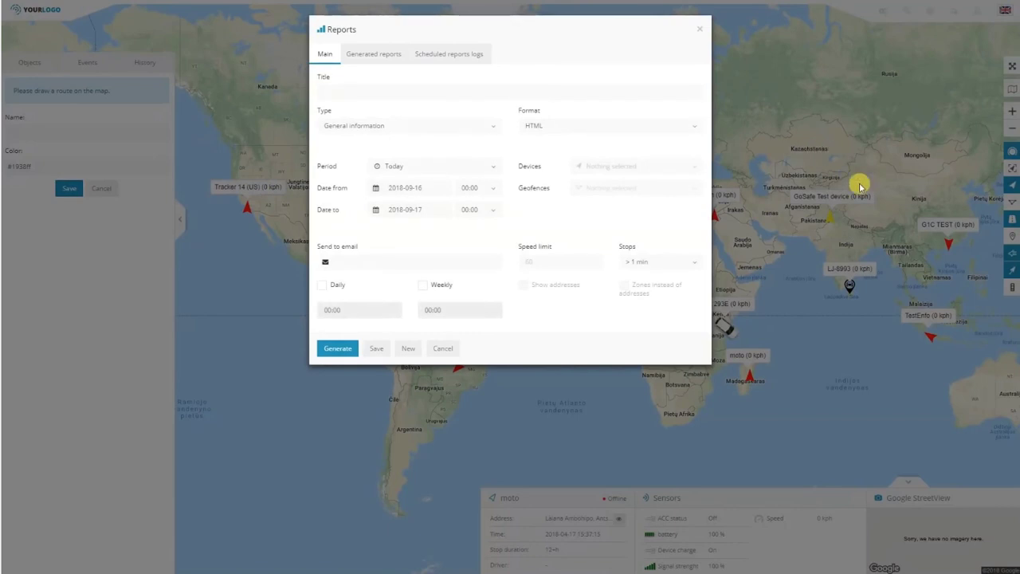
click(328, 86)
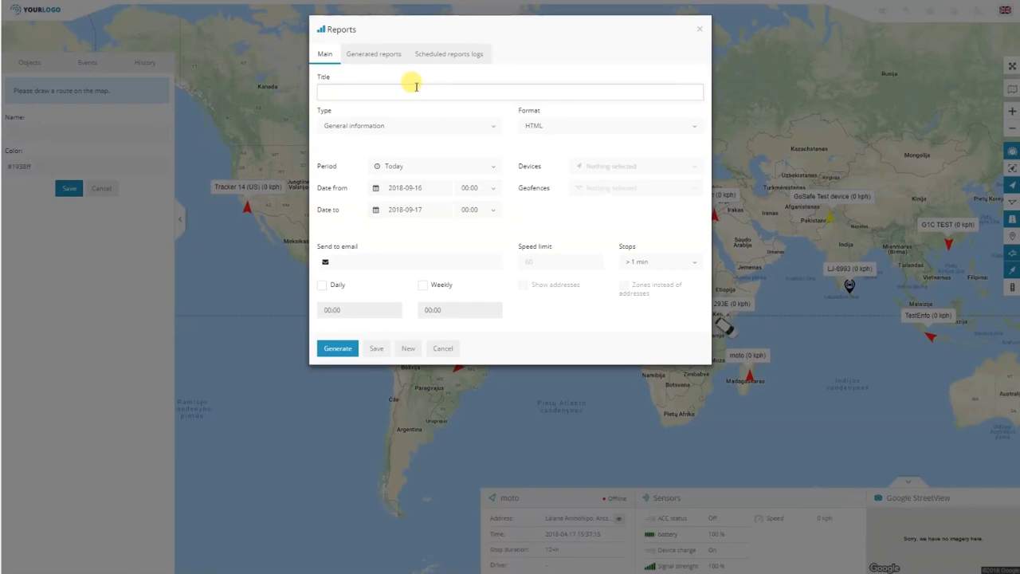
text(Fuel report)
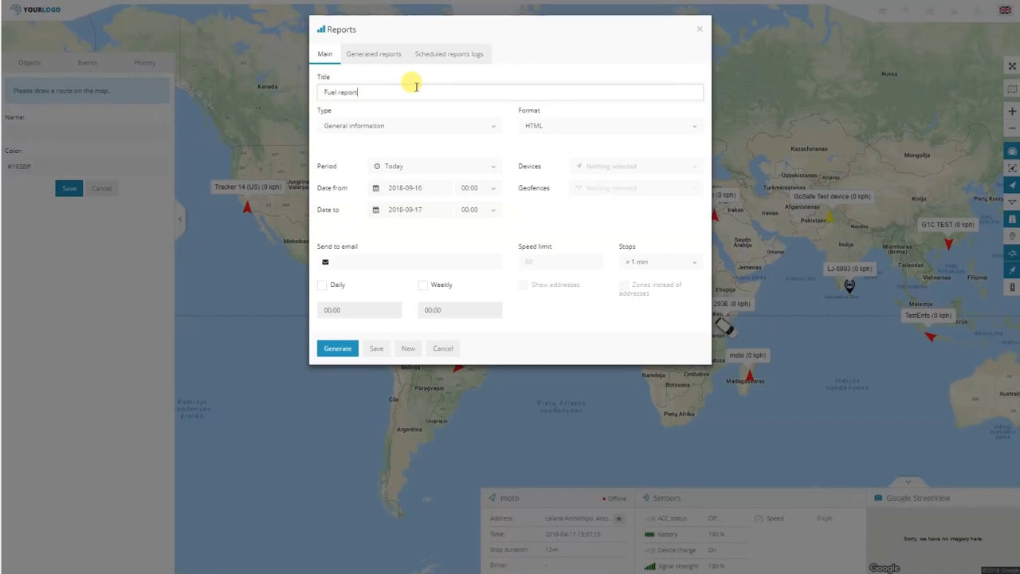
Step: Review the available report types and output formats, keeping General information and HTML
click(411, 130)
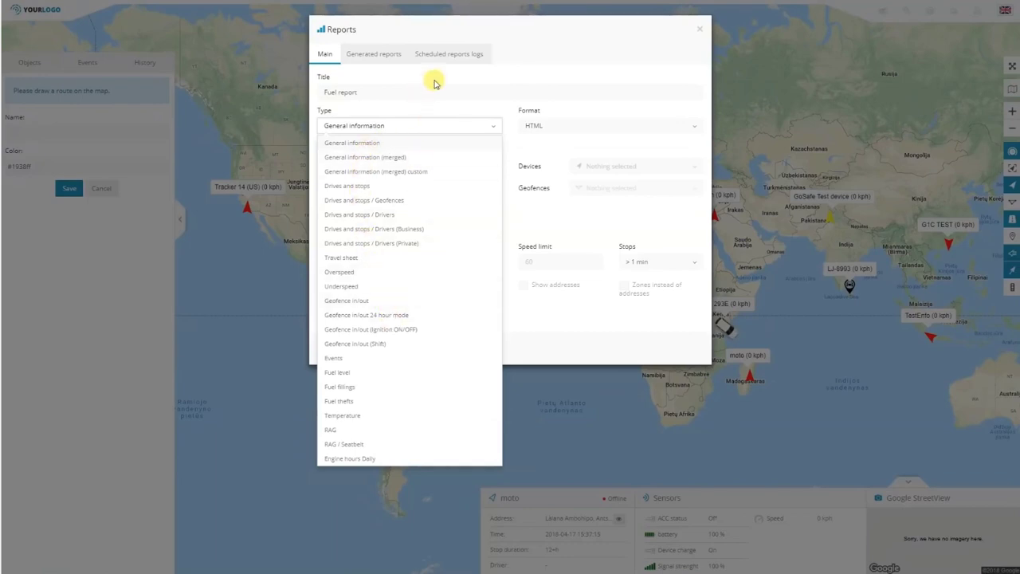
click(383, 115)
click(407, 128)
click(407, 128)
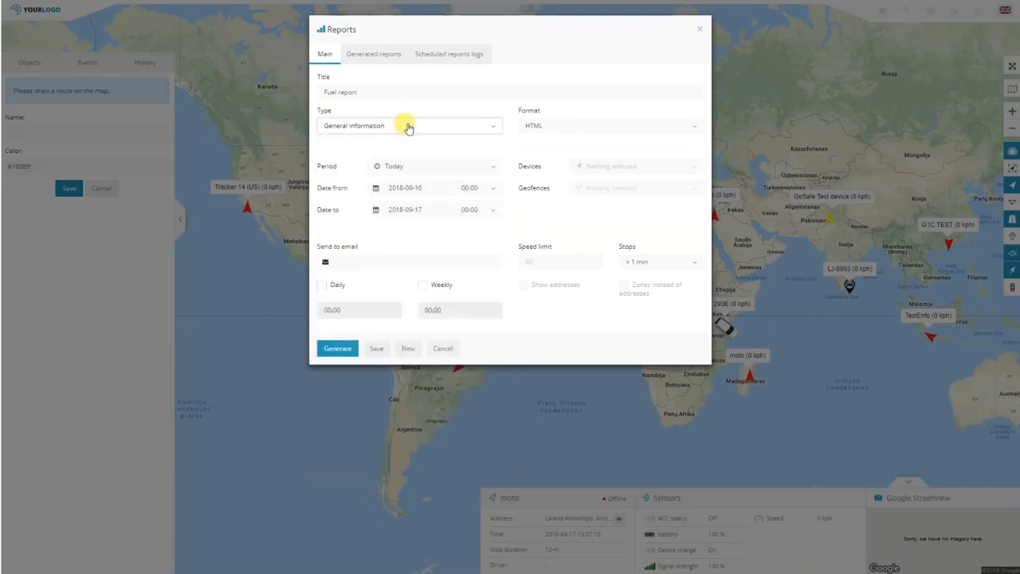
click(615, 127)
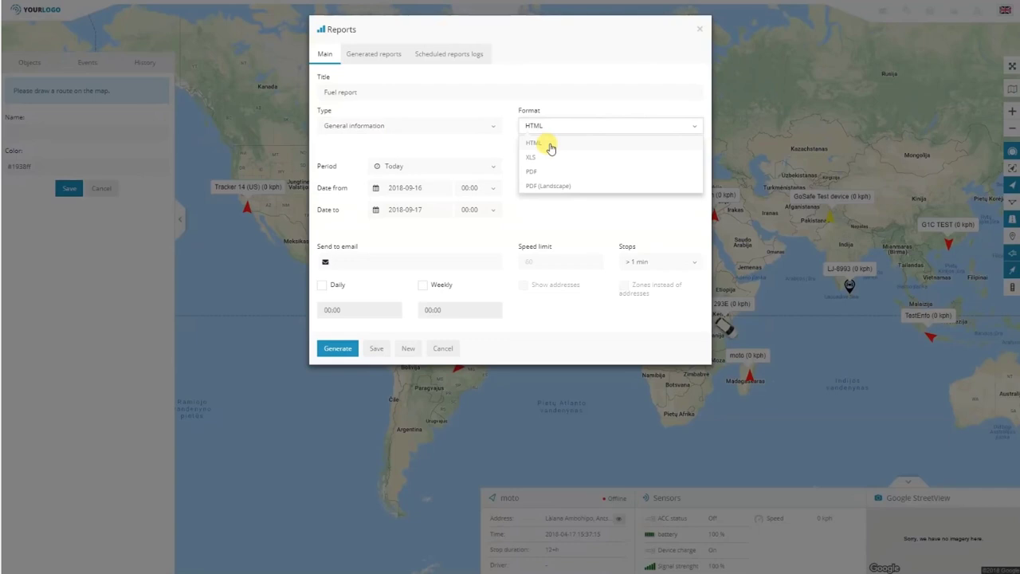
click(572, 130)
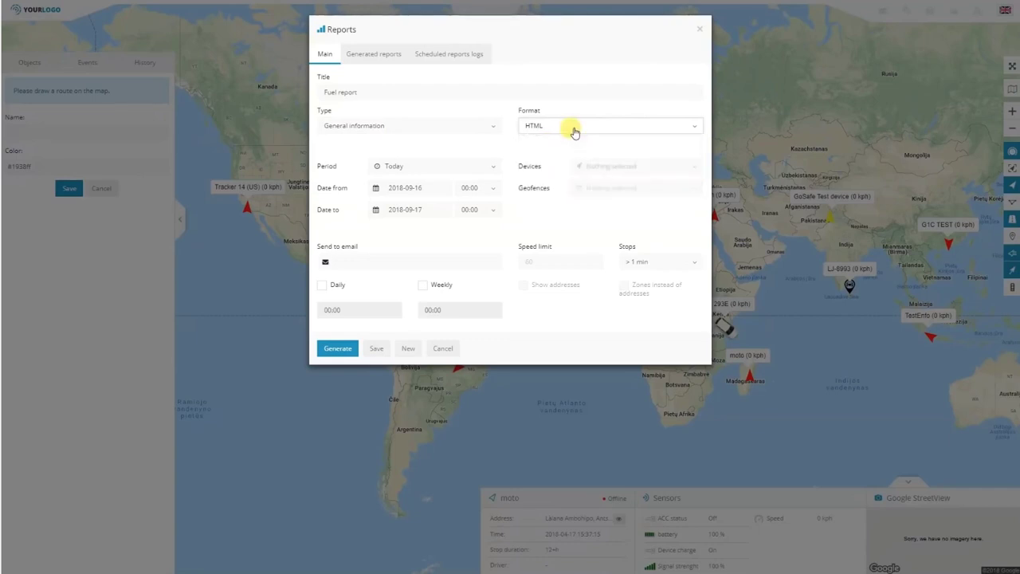
click(443, 156)
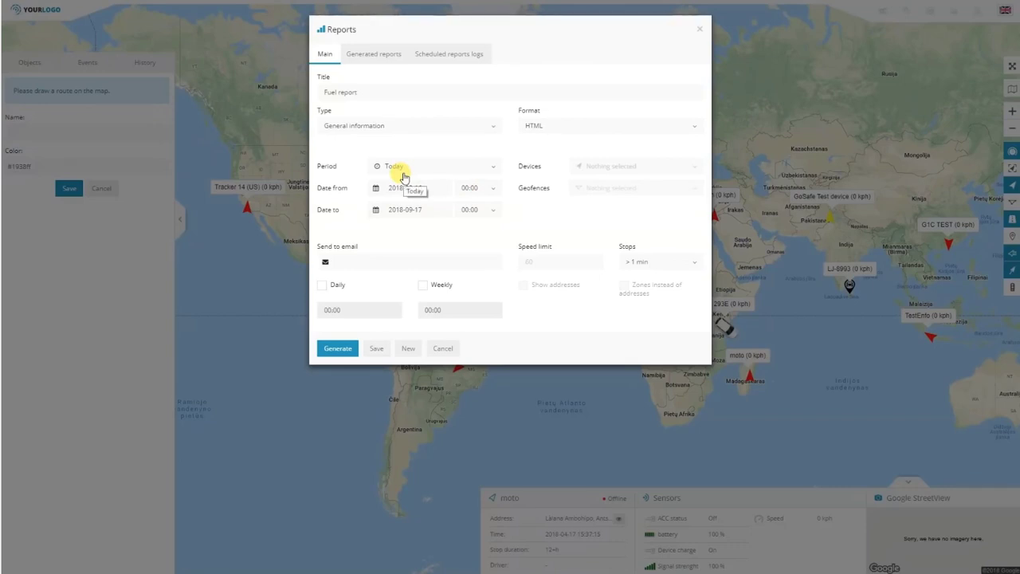
Step: Try selecting all devices and a few individual devices for the report, and clear the device selection
click(690, 167)
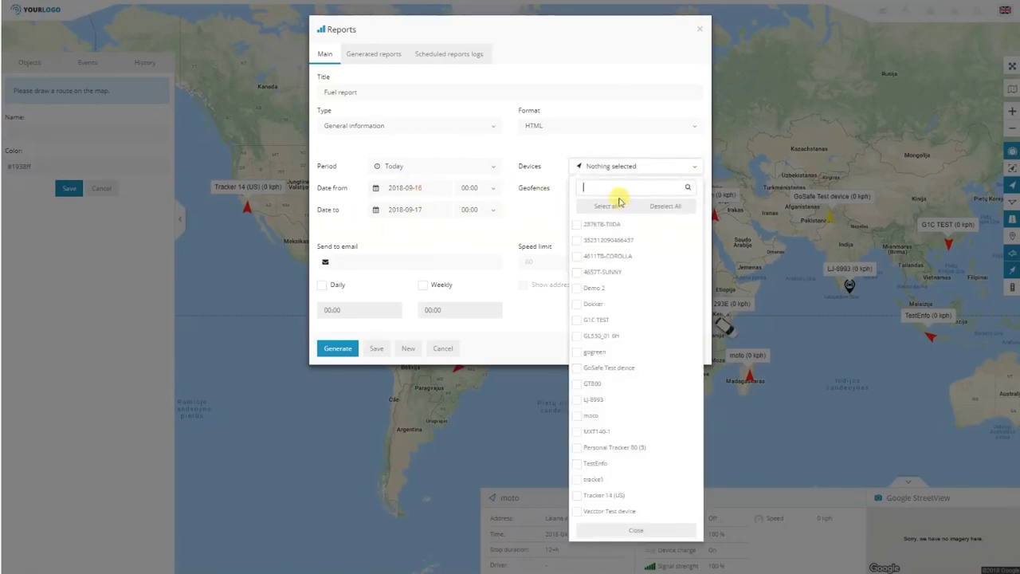
click(590, 167)
click(625, 168)
click(610, 208)
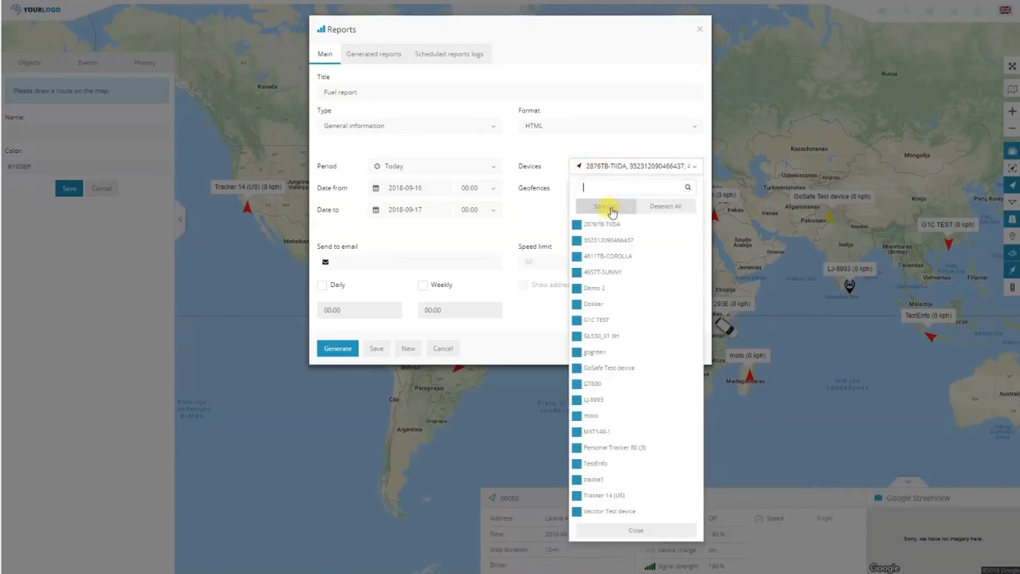
click(662, 209)
click(580, 256)
click(577, 320)
click(577, 399)
click(577, 450)
click(662, 208)
click(513, 148)
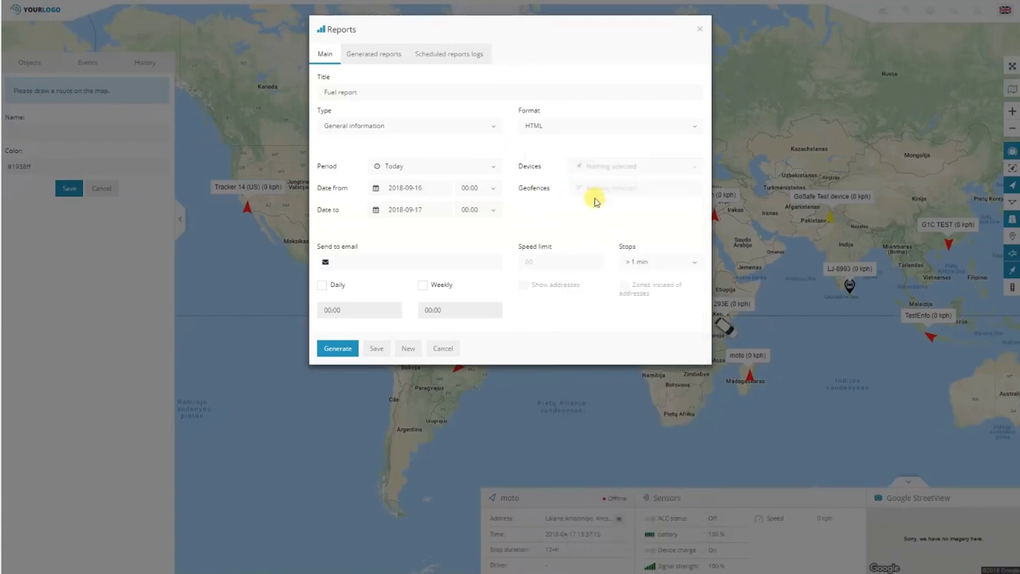
Step: Try the email recipient field and the daily and weekly sending schedules for the Fuel report, leaving both schedules off
click(367, 266)
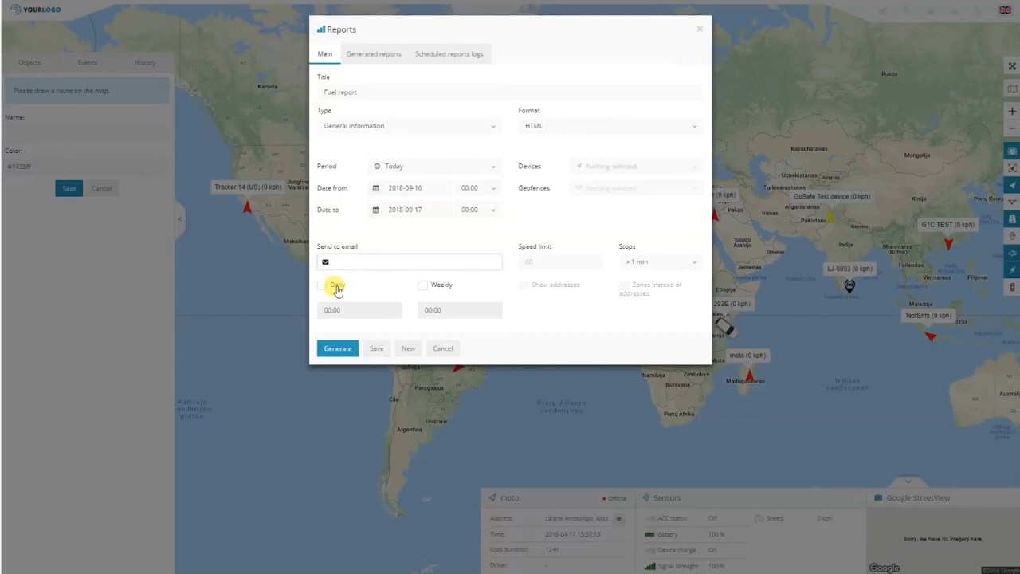
click(338, 287)
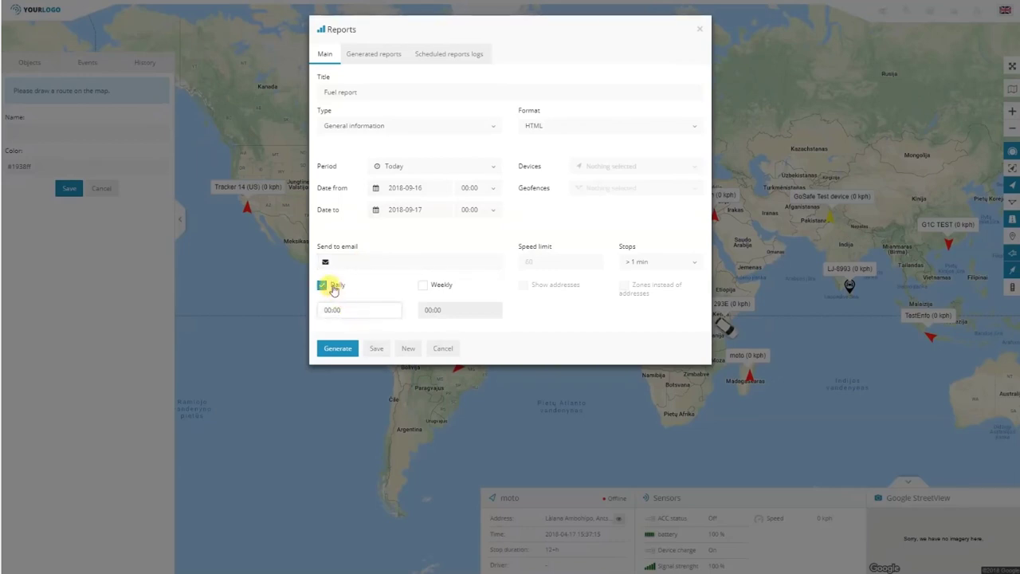
click(333, 289)
click(434, 288)
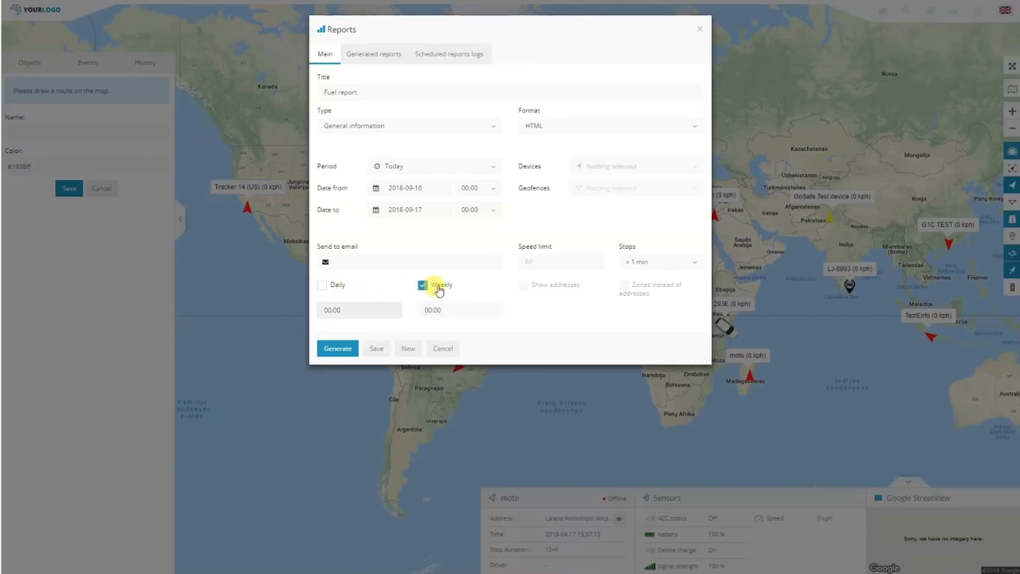
click(443, 290)
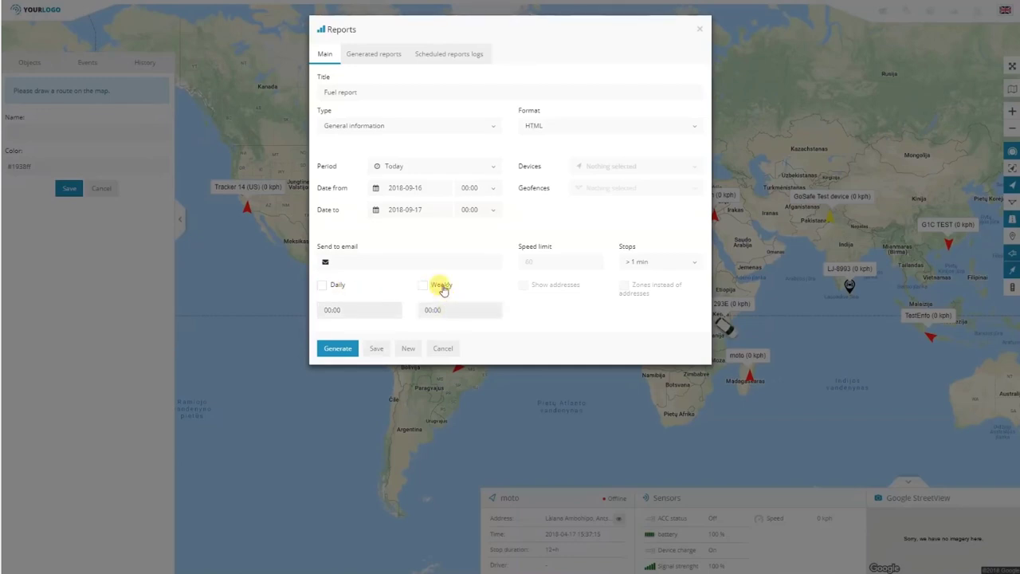
Step: Try to generate the Fuel report and reset the form to a new blank report
click(349, 351)
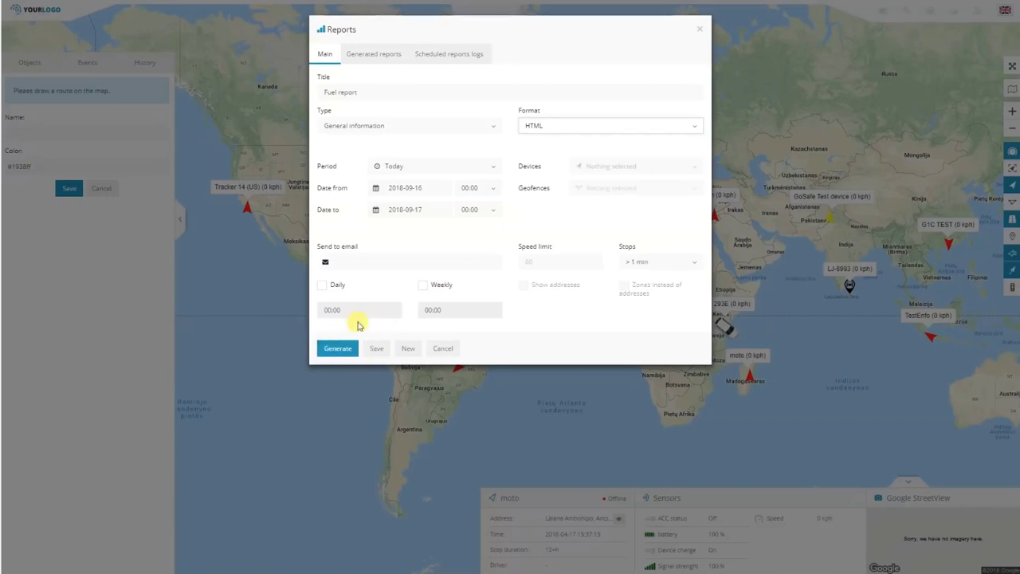
click(405, 351)
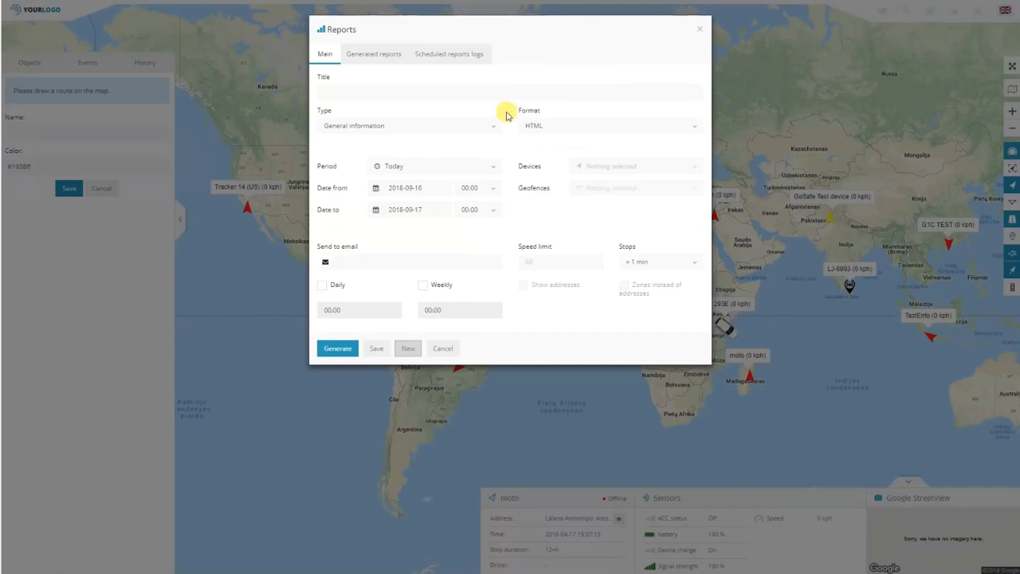
Step: Review the list of generated reports and the scheduled reports logs, and close the Reports tool without saving
click(376, 56)
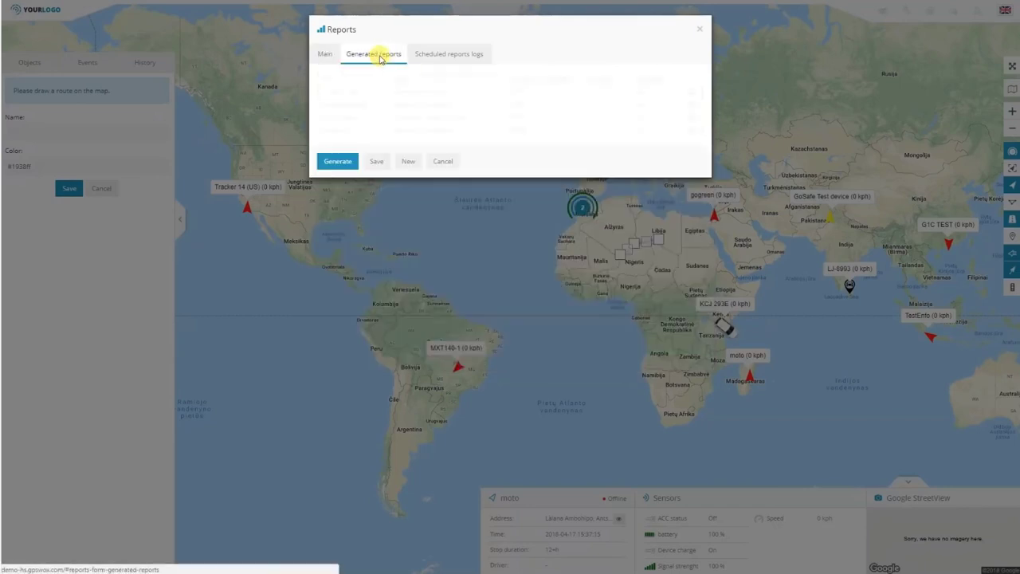
click(335, 55)
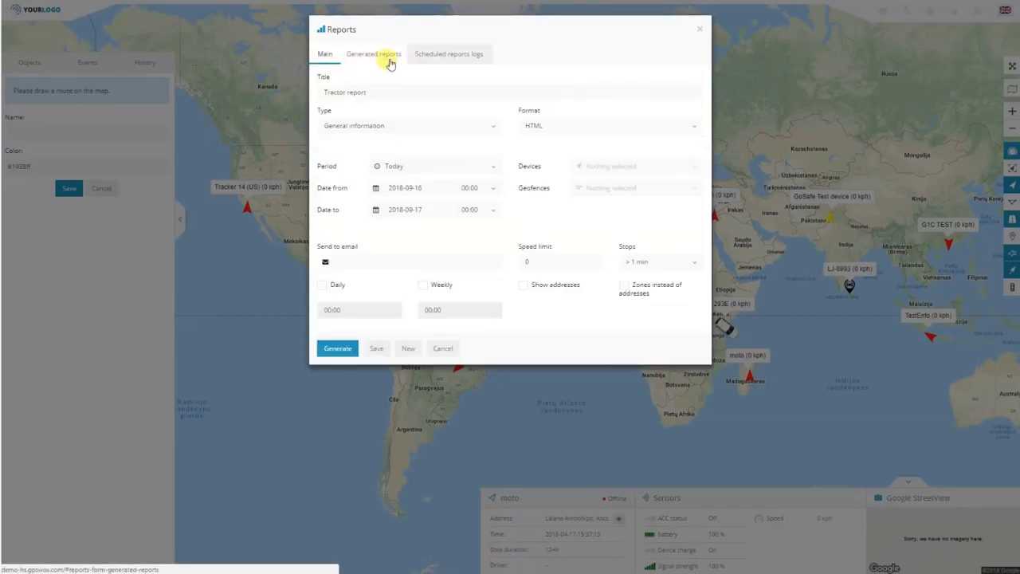
click(363, 58)
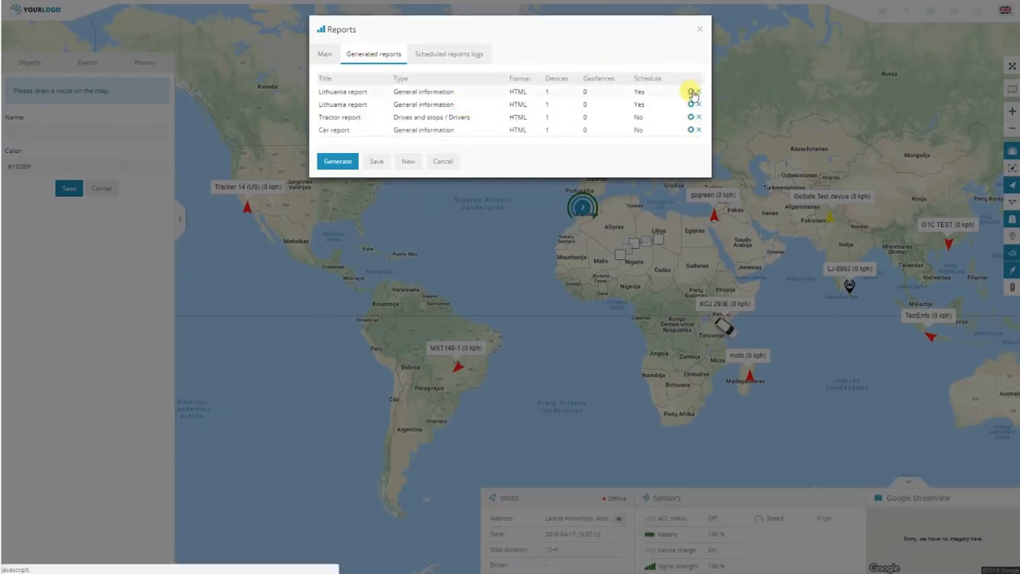
click(443, 56)
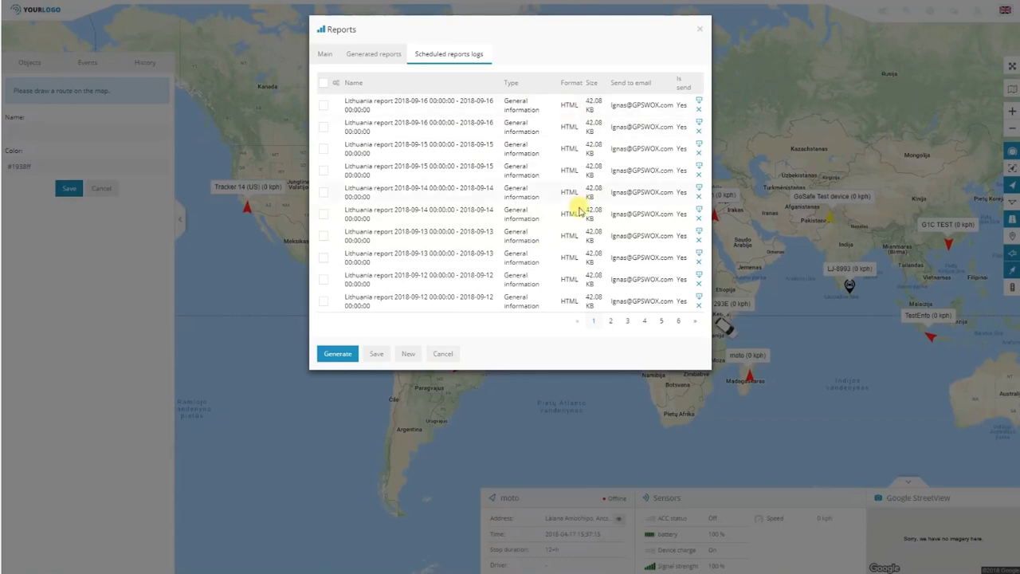
click(446, 355)
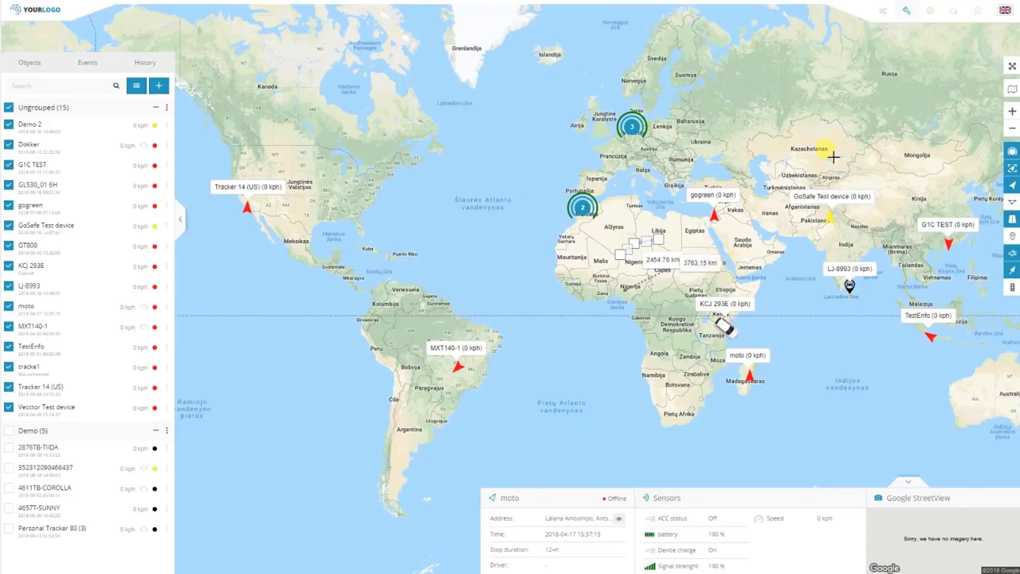
Step: Create a point of interest named My POI with the third marker icon in the first row, and save it
click(909, 12)
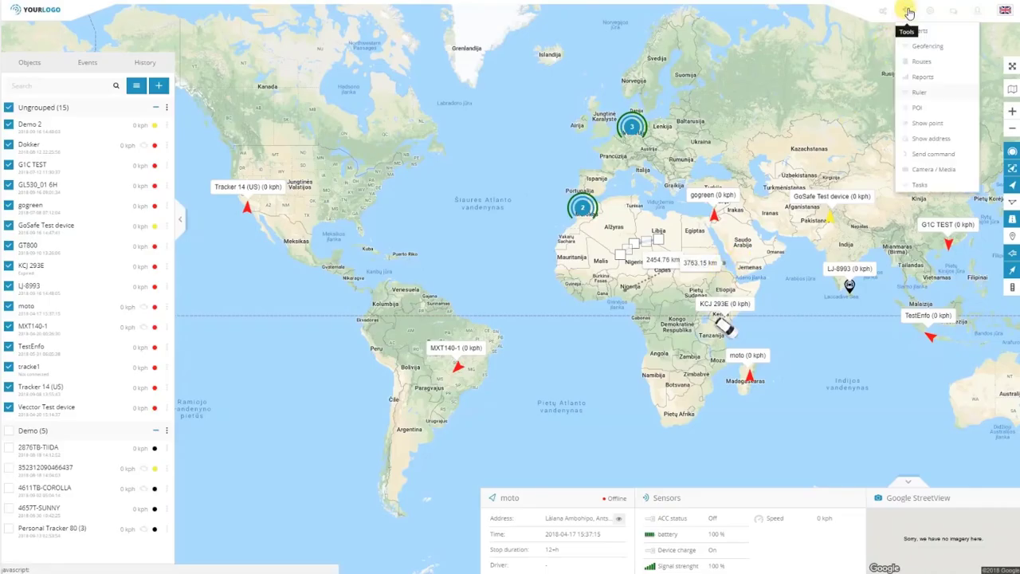
click(924, 109)
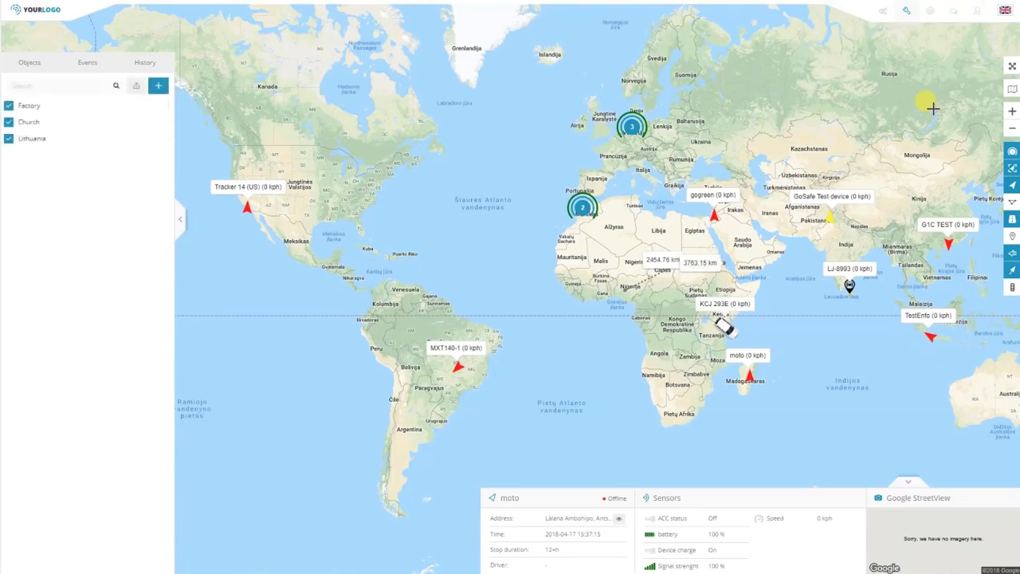
click(159, 88)
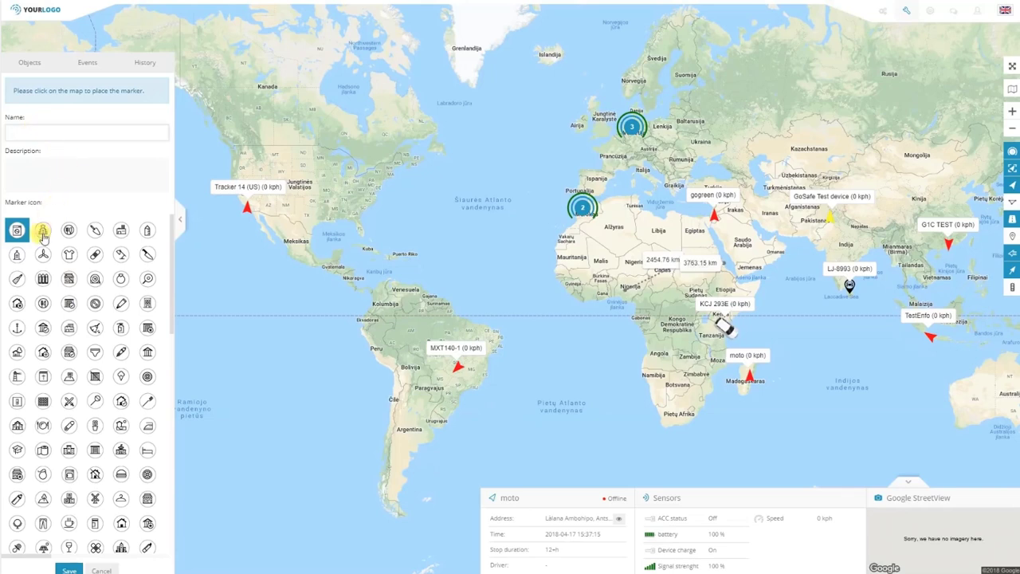
click(69, 230)
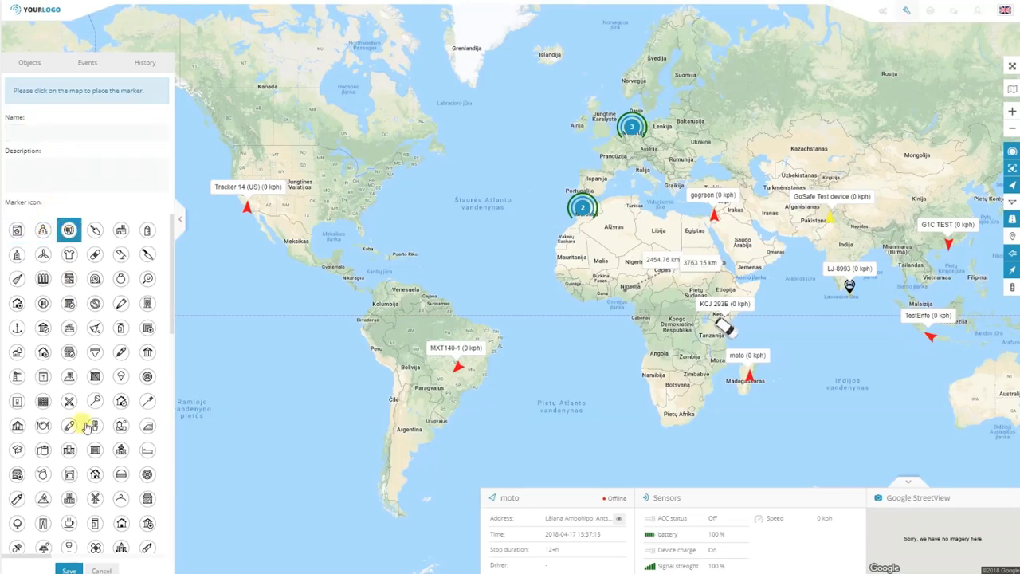
click(68, 568)
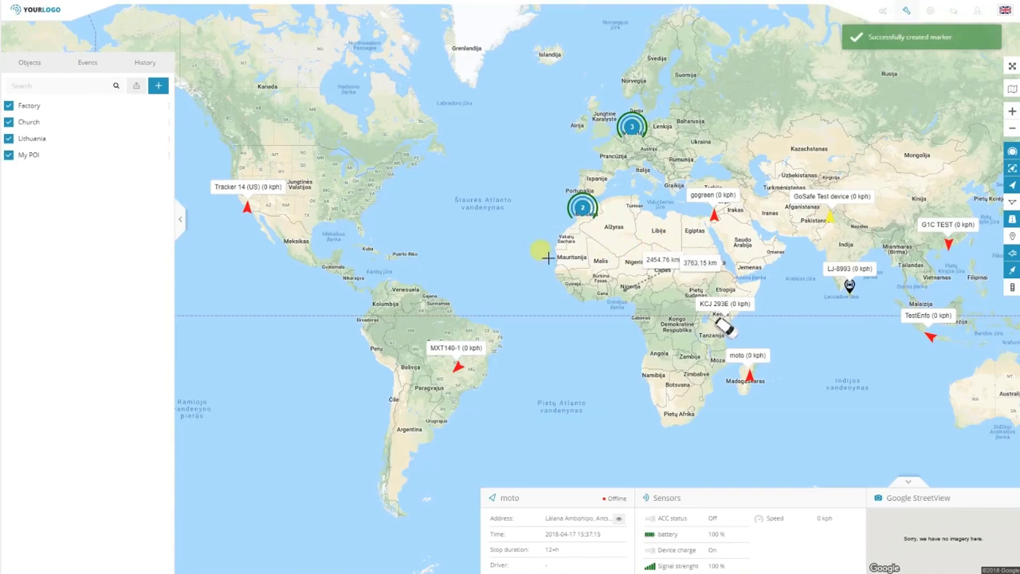
Step: Select My POI in the list and turn on the display of points of interest on the map
click(45, 159)
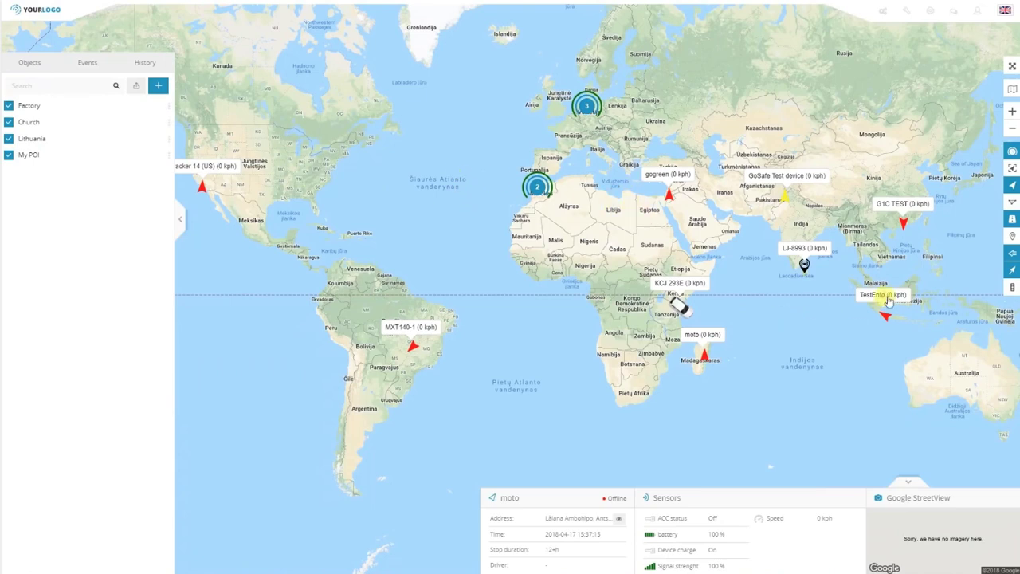
click(1012, 239)
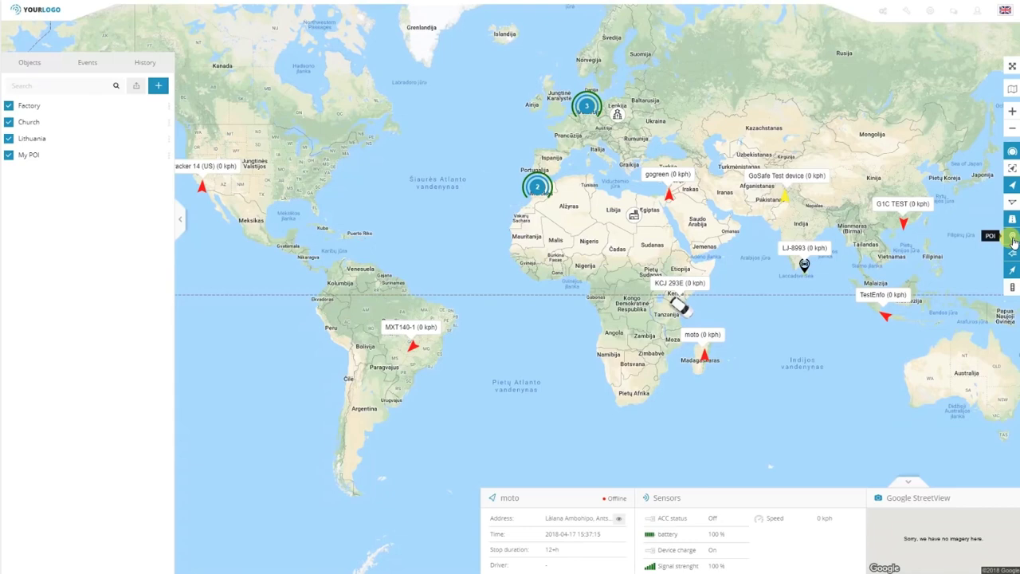
Step: Examine the coordinate format options and the latitude and longitude fields of the Show point tool, and close it
click(906, 10)
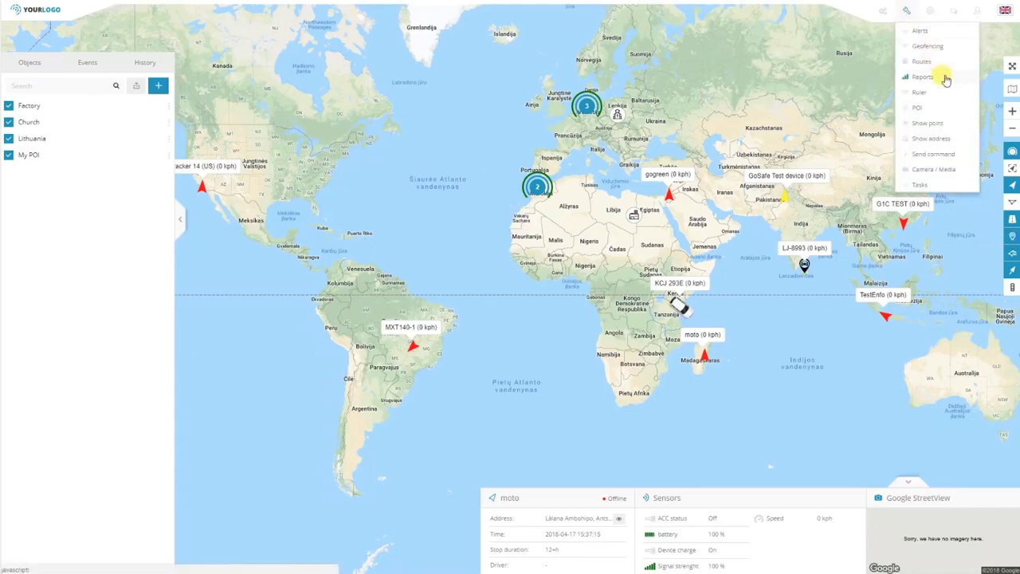
click(929, 124)
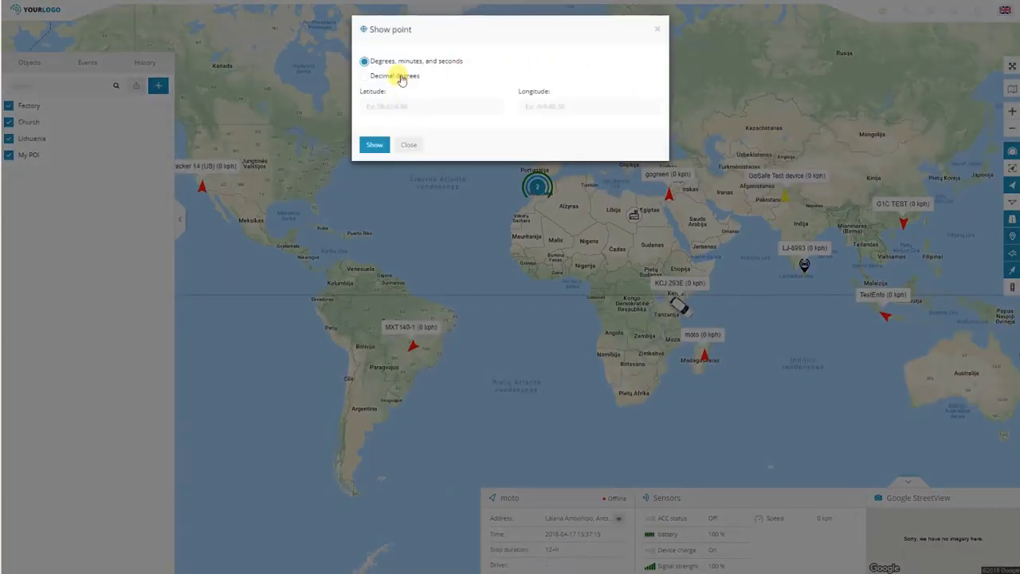
click(410, 145)
Step: Open the Show address tool and its address field for entry
click(906, 11)
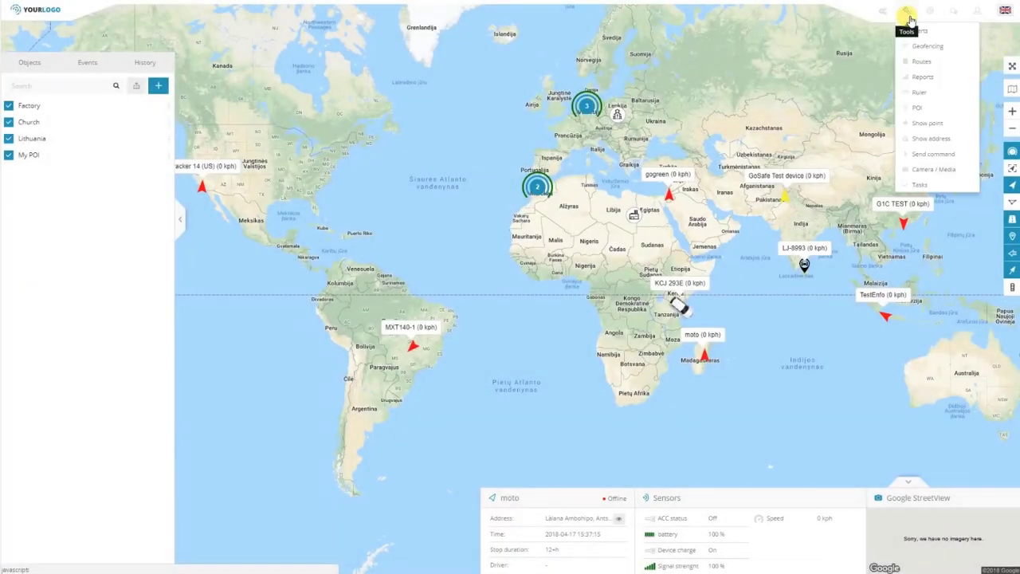
click(929, 138)
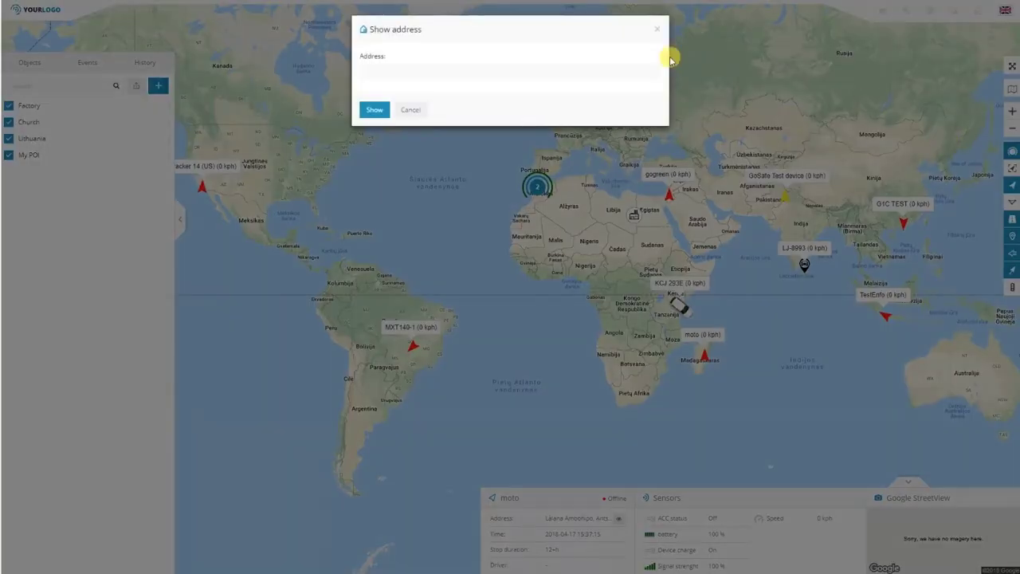
click(485, 72)
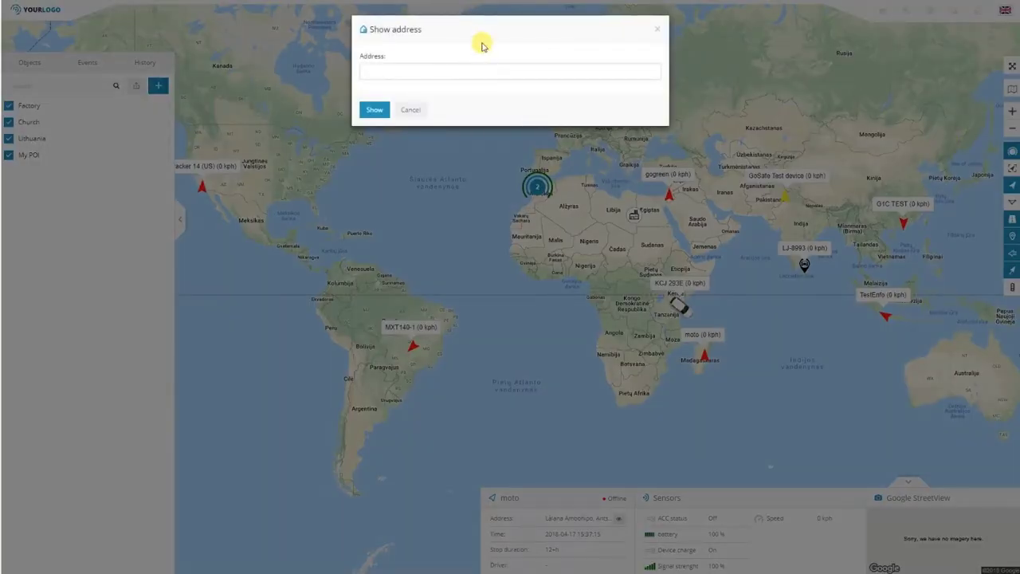